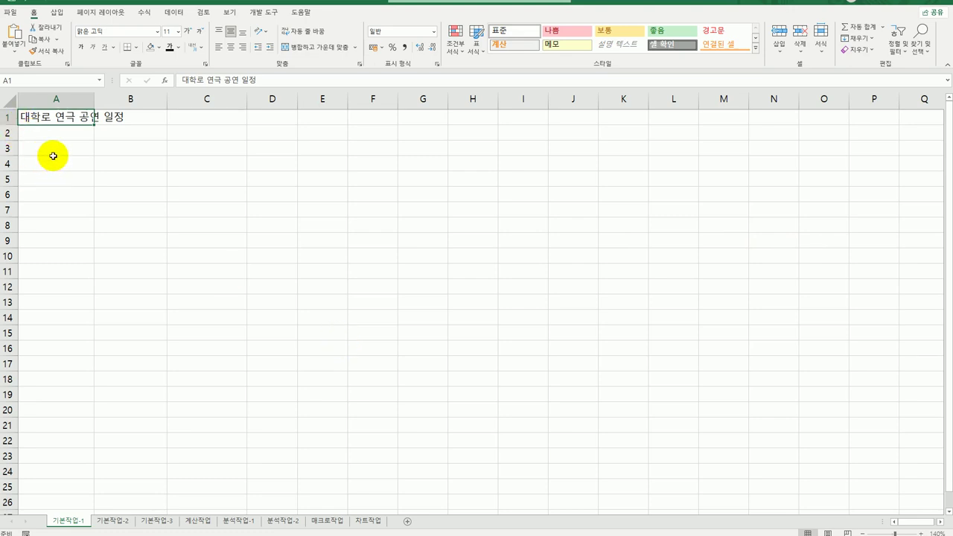
{"action": "left_click_drag", "start_coordinate": [50, 151], "coordinate": [407, 255]}
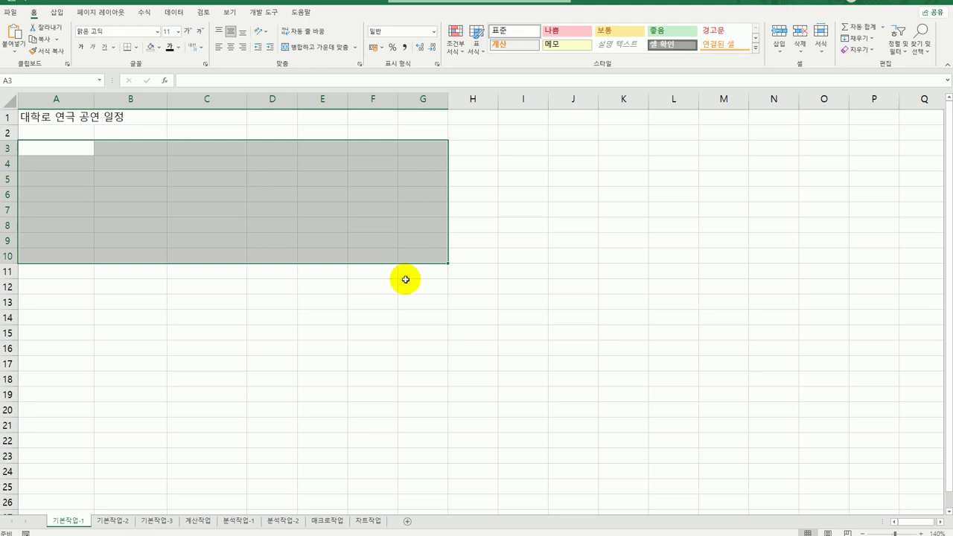
On sheet 기본작업-2, merge and center the title across A1:G1 and apply the 제목 1 cell style
{"action": "left_click", "coordinate": [123, 526]}
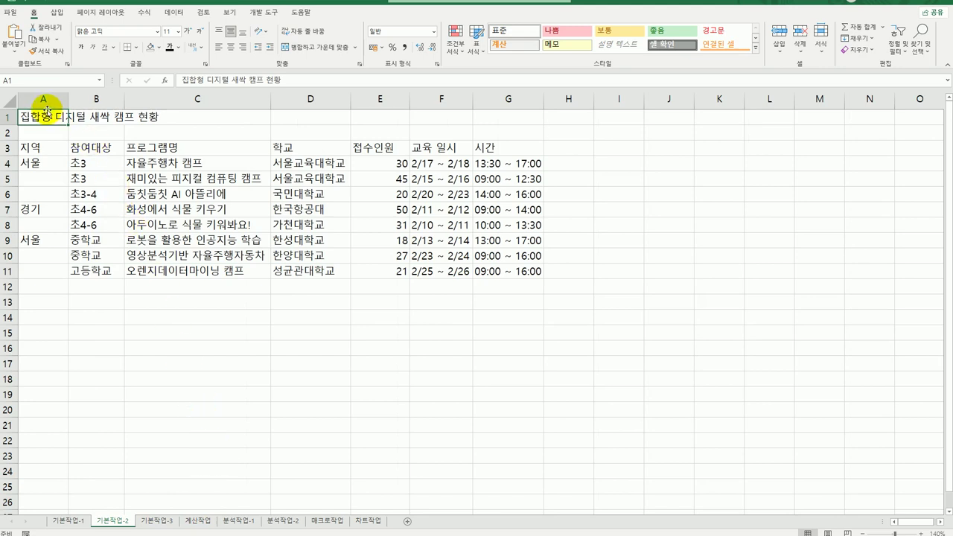
{"action": "left_click_drag", "start_coordinate": [43, 115], "coordinate": [484, 118]}
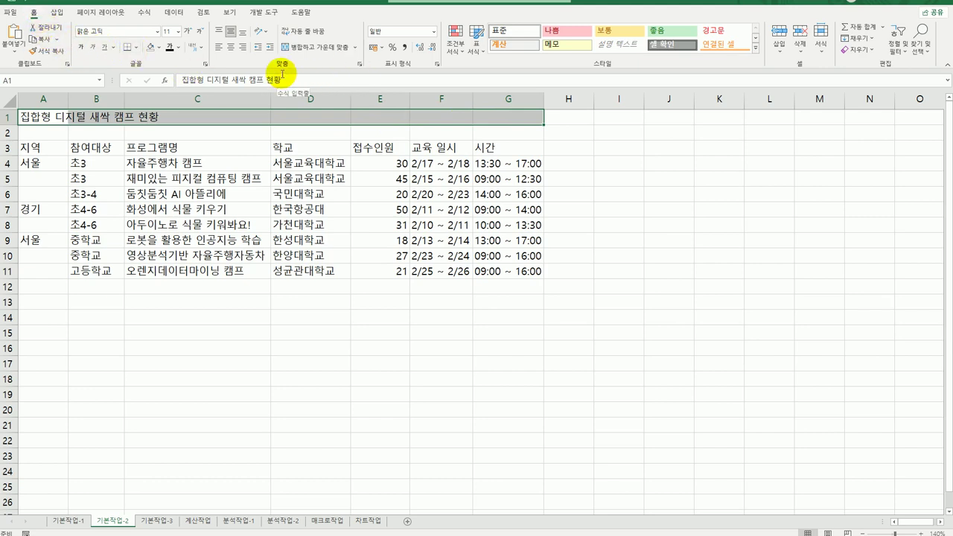
{"action": "left_click", "coordinate": [305, 47]}
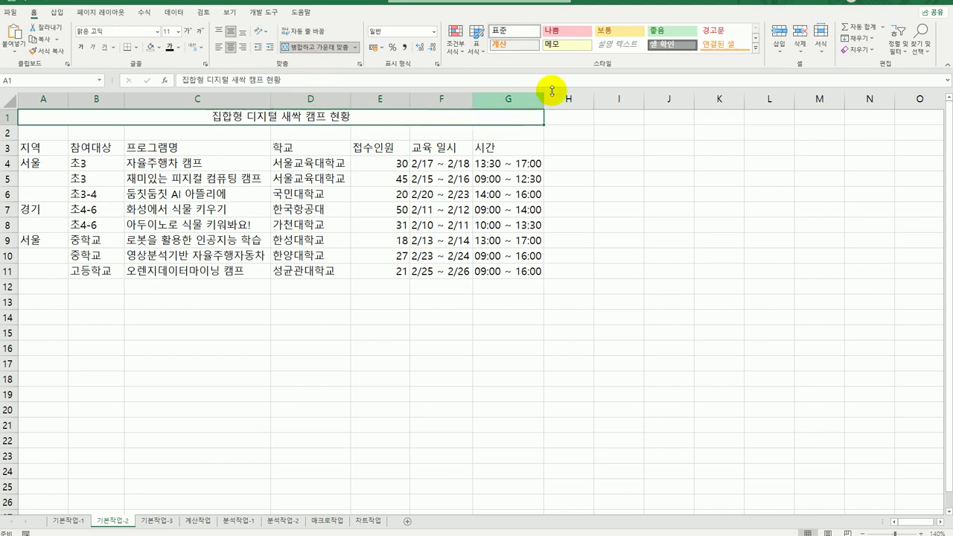
{"action": "left_click", "coordinate": [758, 49]}
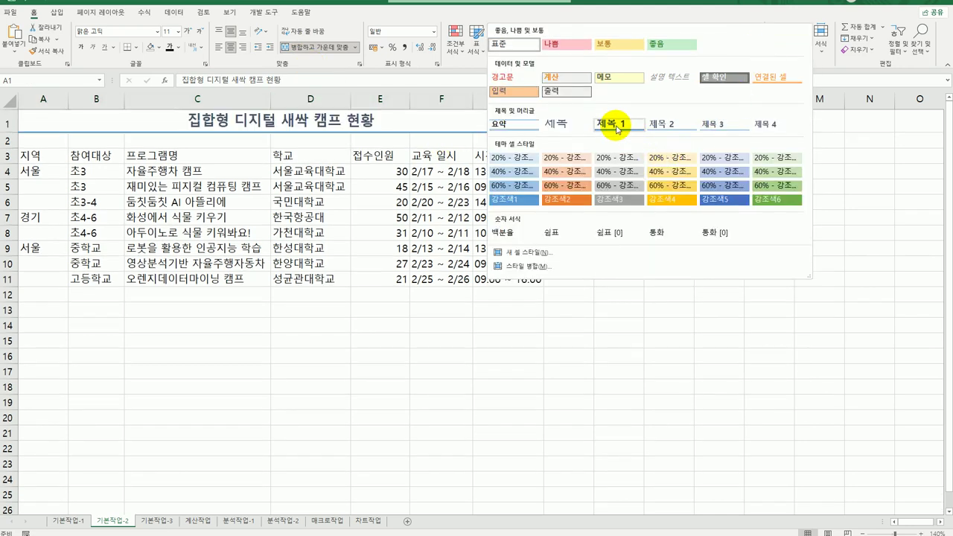
{"action": "left_click", "coordinate": [616, 125]}
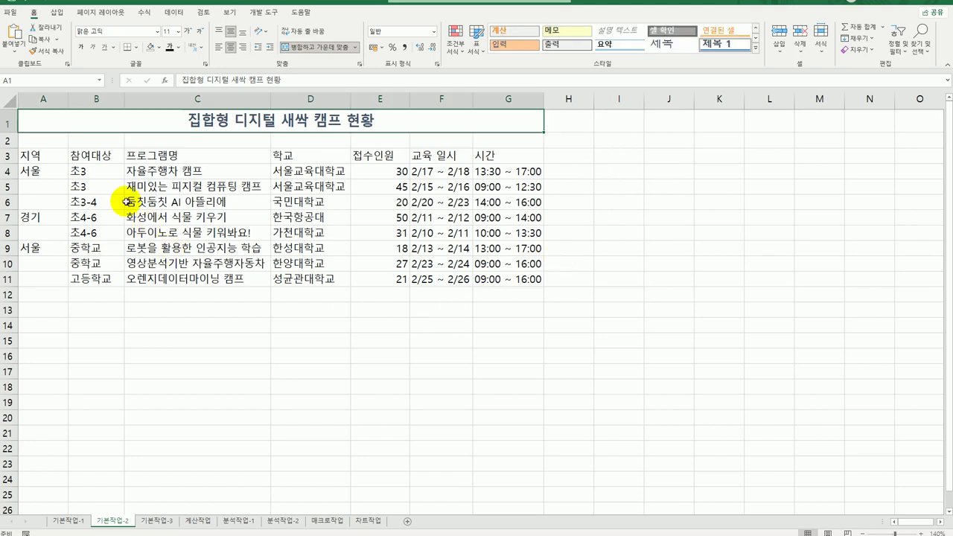
Set the height of row 1 to 27
{"action": "right_click", "coordinate": [9, 123]}
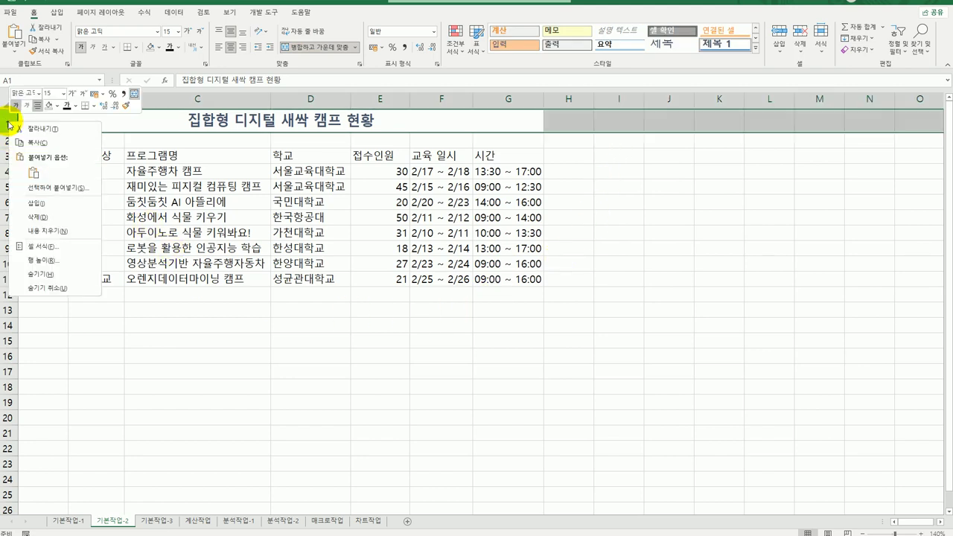
{"action": "left_click", "coordinate": [85, 260]}
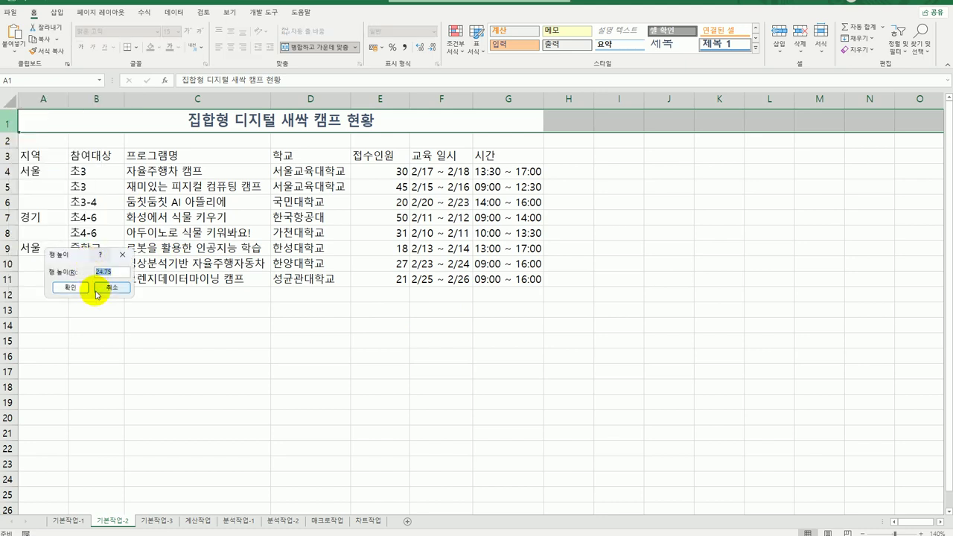
{"action": "left_click_drag", "start_coordinate": [80, 257], "coordinate": [617, 193]}
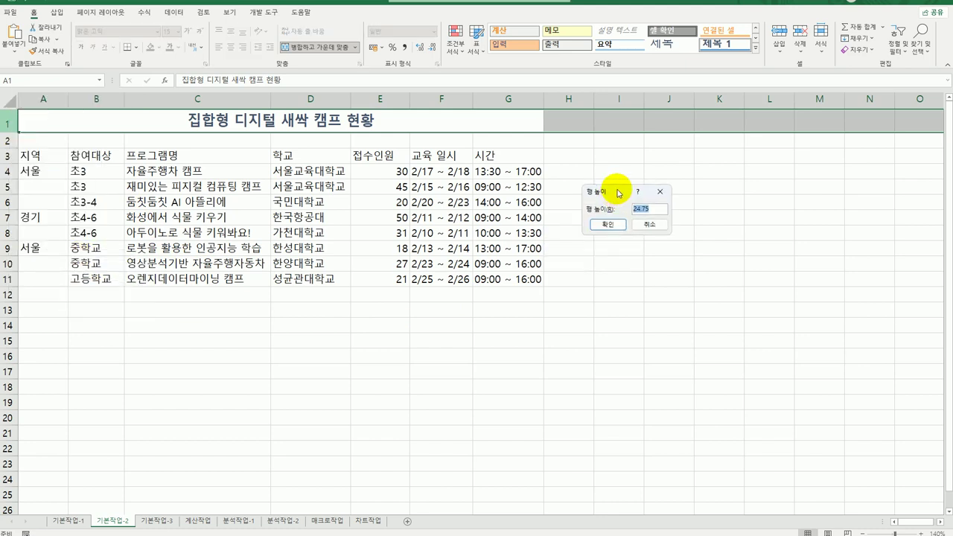
{"action": "type", "text": "27"}
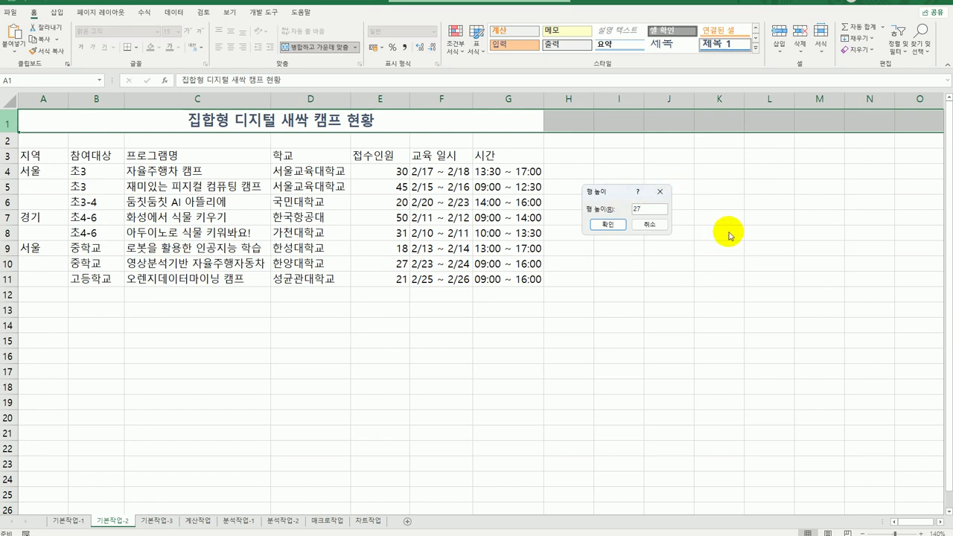
{"action": "left_click", "coordinate": [609, 225]}
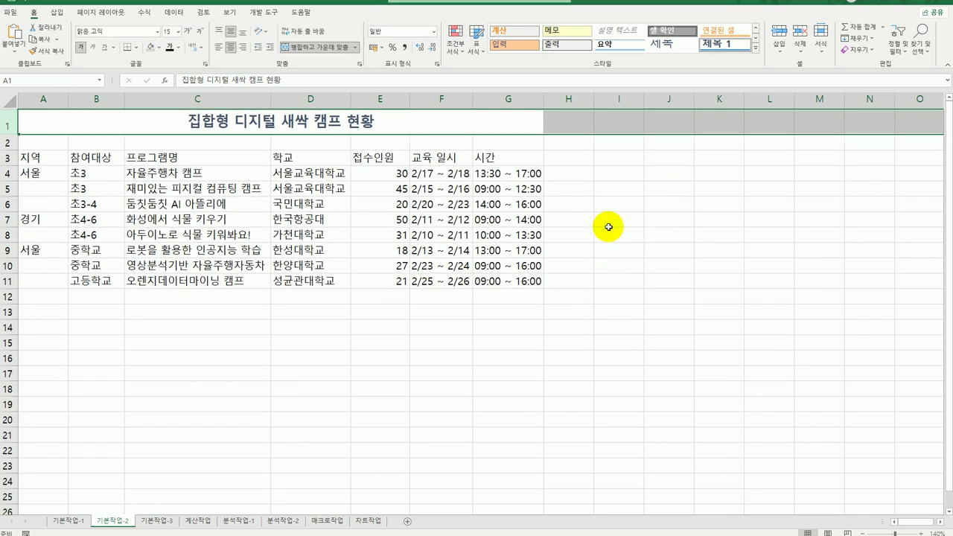
{"action": "left_click", "coordinate": [615, 280]}
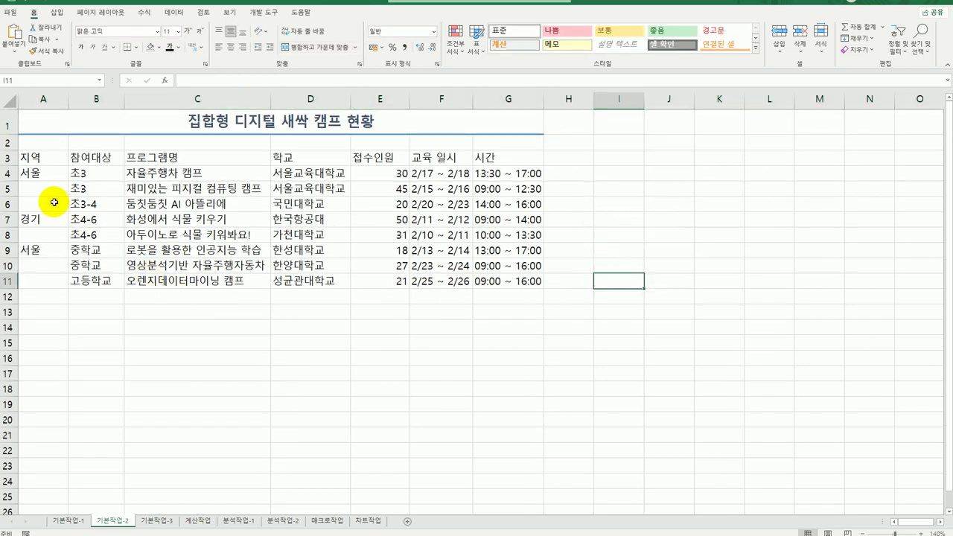
Merge and center each region group in column A separately: A4:A6, A7:A8 and A9:A11
{"action": "left_click_drag", "start_coordinate": [45, 173], "coordinate": [47, 198]}
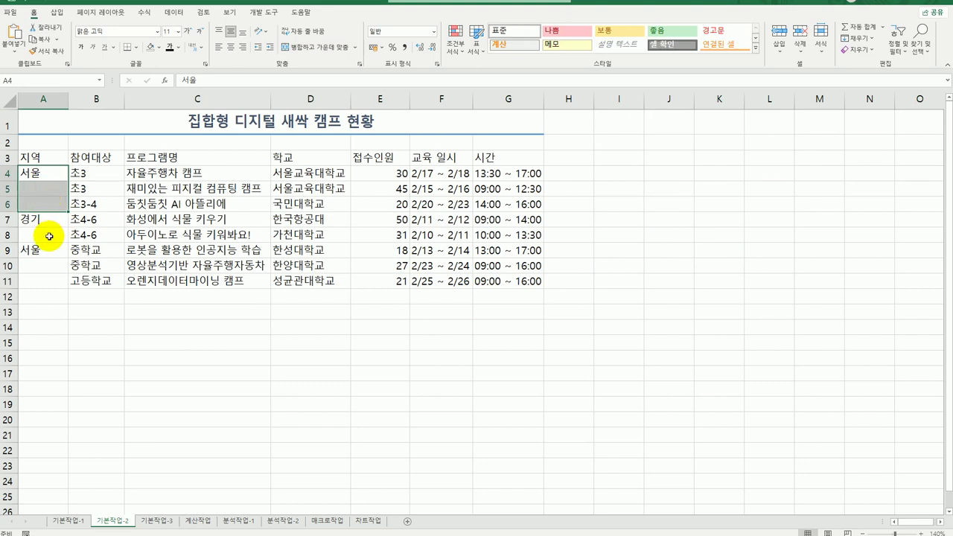
{"action": "left_click_drag", "start_coordinate": [43, 217], "coordinate": [45, 231]}
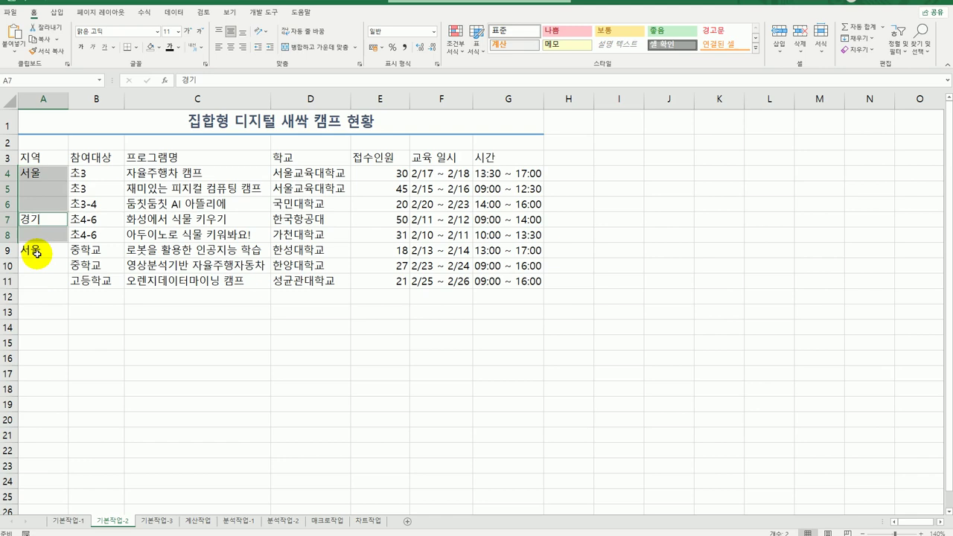
{"action": "left_click_drag", "start_coordinate": [37, 254], "coordinate": [36, 283]}
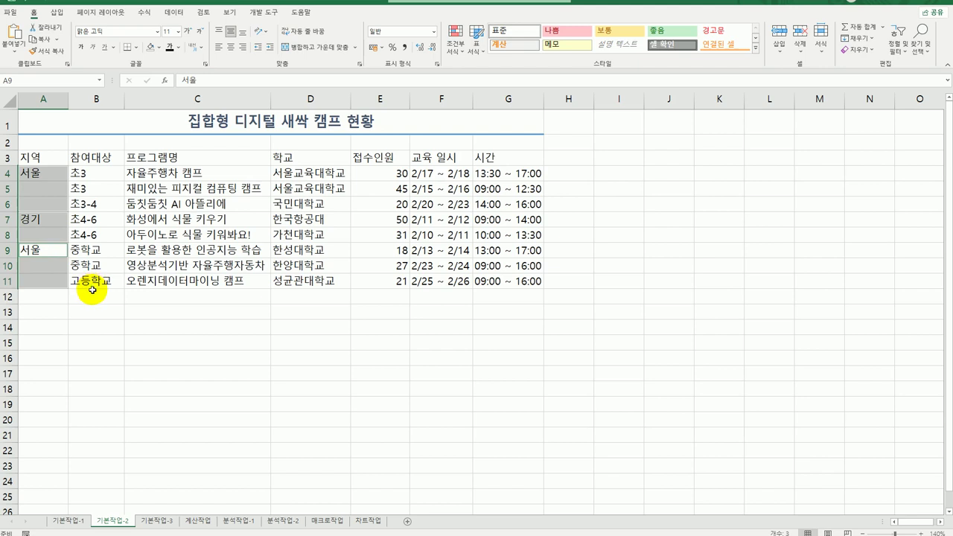
{"action": "left_click", "coordinate": [311, 49]}
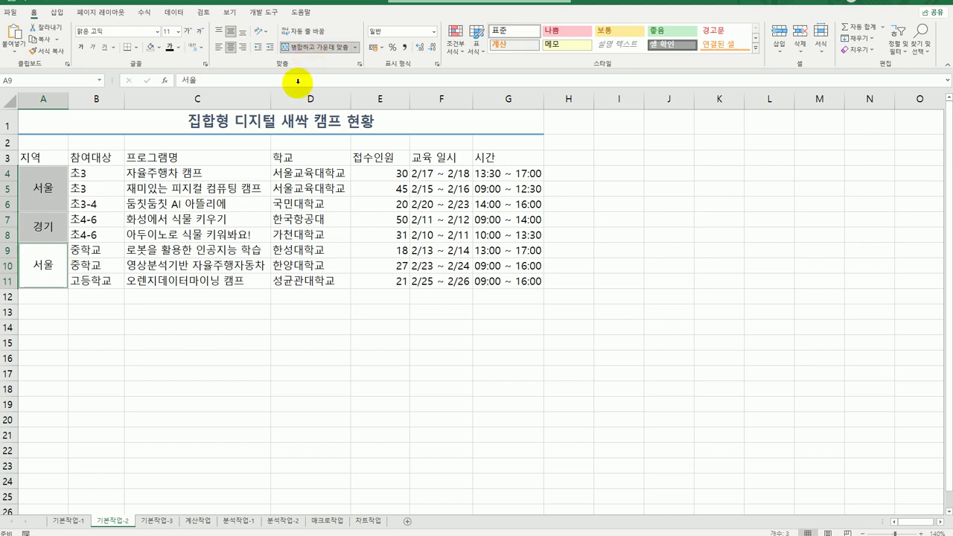
Center the header cells A3:G3 horizontally and fill them with standard yellow
{"action": "left_click", "coordinate": [36, 157]}
{"action": "left_click_drag", "start_coordinate": [36, 157], "coordinate": [502, 151]}
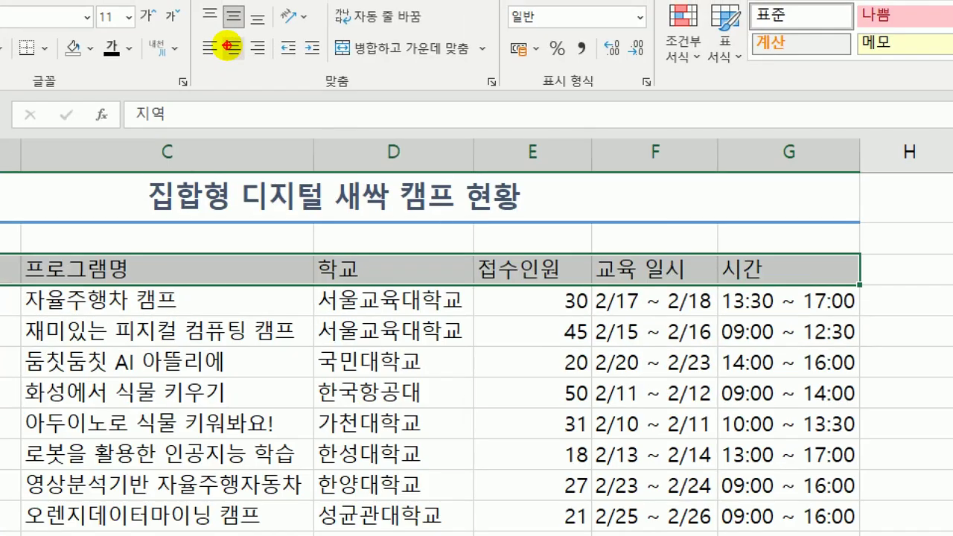
{"action": "mouse_move", "coordinate": [222, 37]}
{"action": "left_mouse_down"}
{"action": "mouse_move", "coordinate": [240, 58]}
{"action": "mouse_move", "coordinate": [223, 49]}
{"action": "left_mouse_up"}
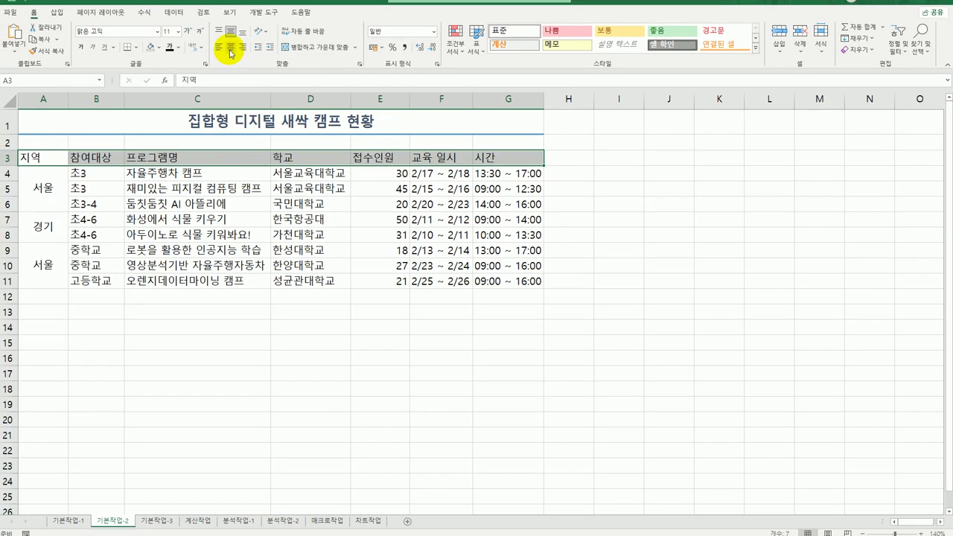
{"action": "left_click", "coordinate": [231, 49]}
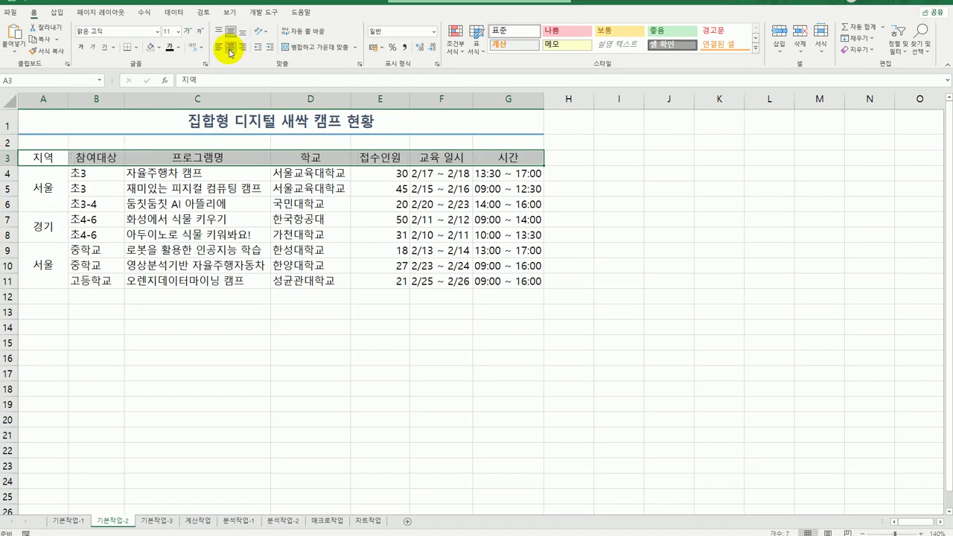
{"action": "left_click", "coordinate": [159, 47]}
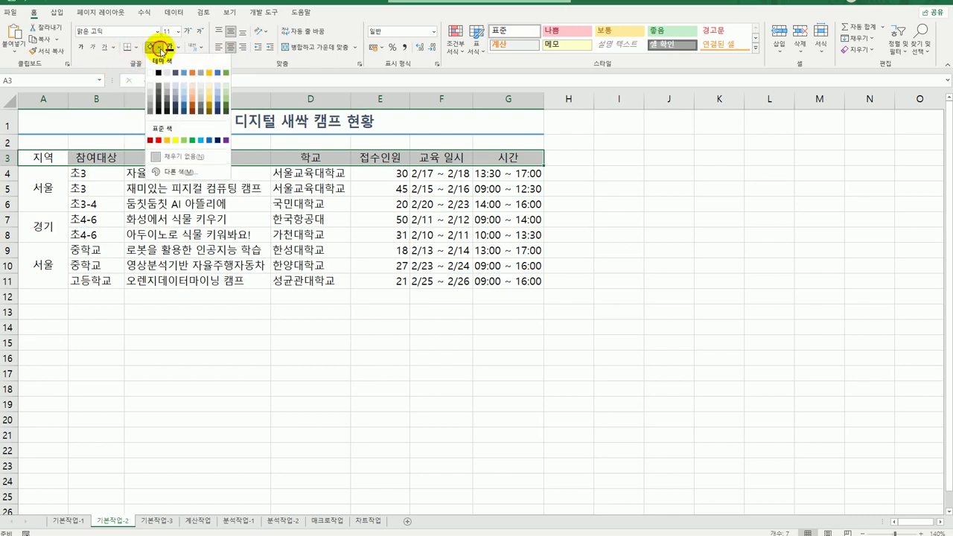
{"action": "left_click", "coordinate": [175, 141]}
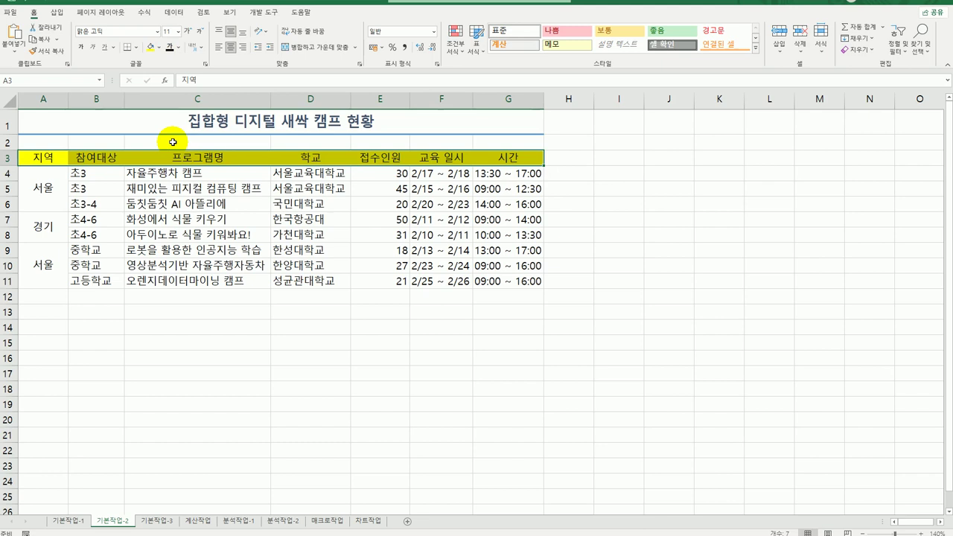
{"action": "left_click", "coordinate": [313, 395]}
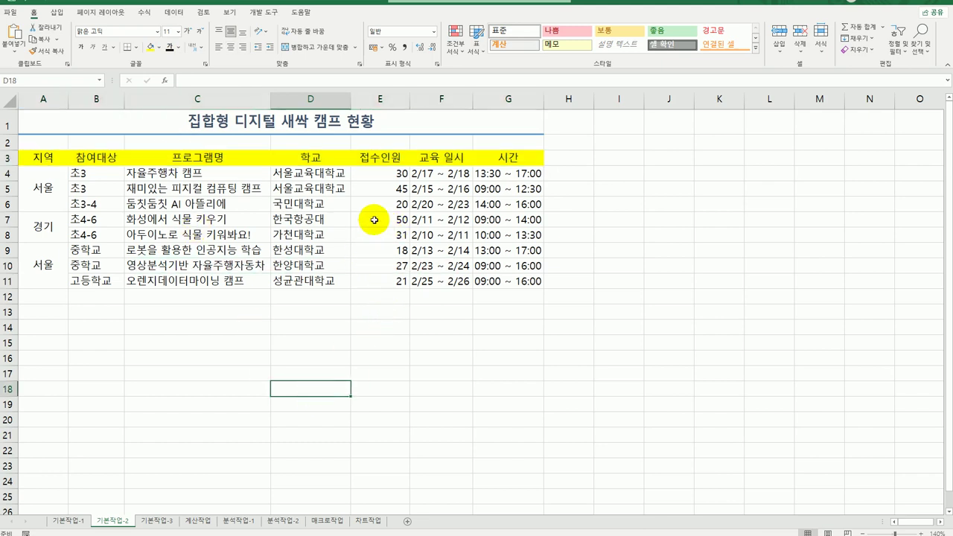
Add a memo to cell E7 containing only "인기 상품" and set it to stay displayed
{"action": "left_click", "coordinate": [374, 220]}
{"action": "right_click", "coordinate": [375, 219]}
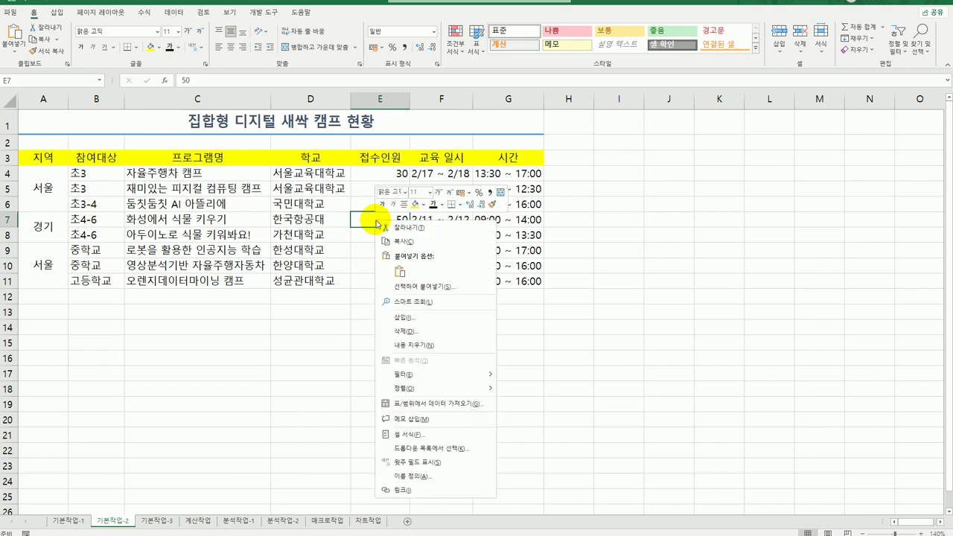
{"action": "left_click", "coordinate": [421, 421]}
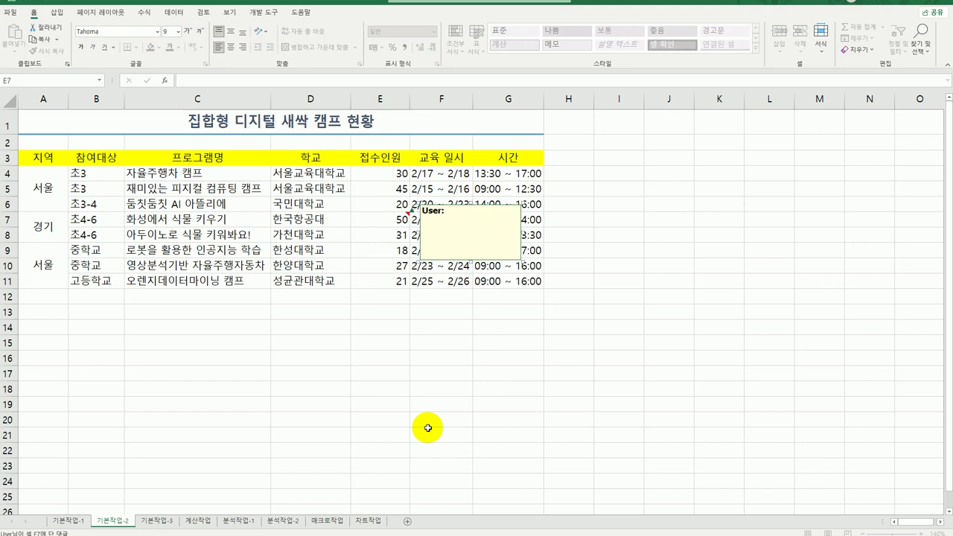
{"action": "key", "text": "ctrl+a"}
{"action": "type", "text": "인기 상품"}
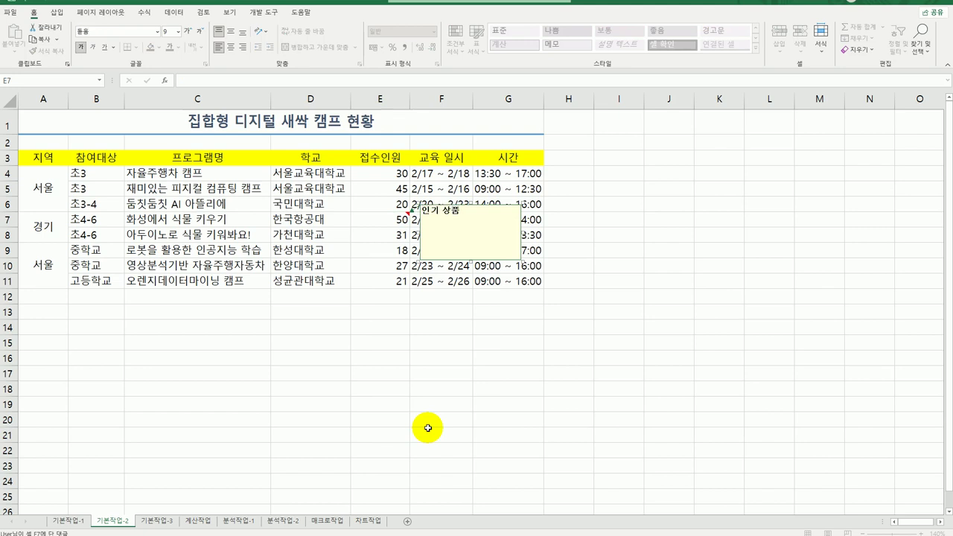
{"action": "left_click", "coordinate": [389, 216]}
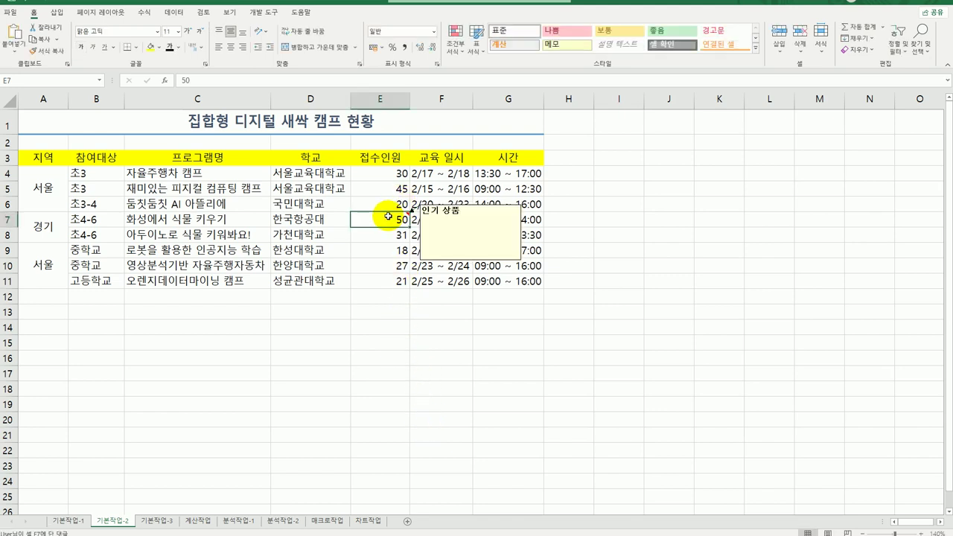
{"action": "right_click", "coordinate": [389, 216]}
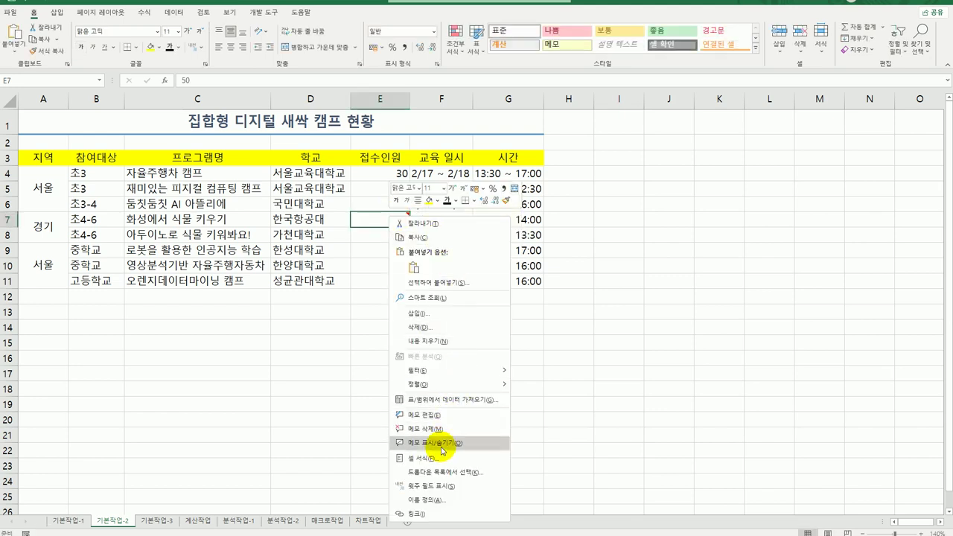
{"action": "left_click", "coordinate": [442, 450]}
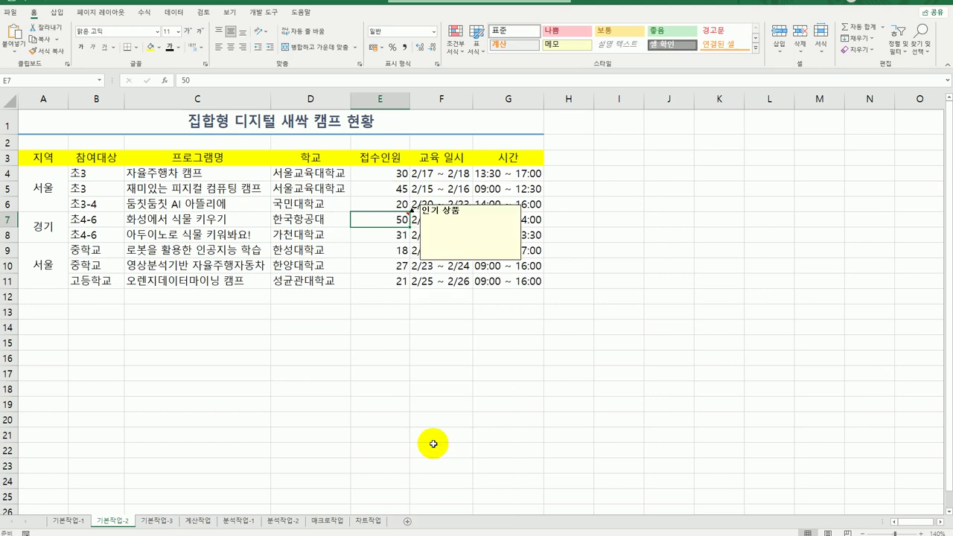
Turn on automatic sizing (자동 크기) in the format settings of the memo on cell E7
{"action": "left_click", "coordinate": [452, 210]}
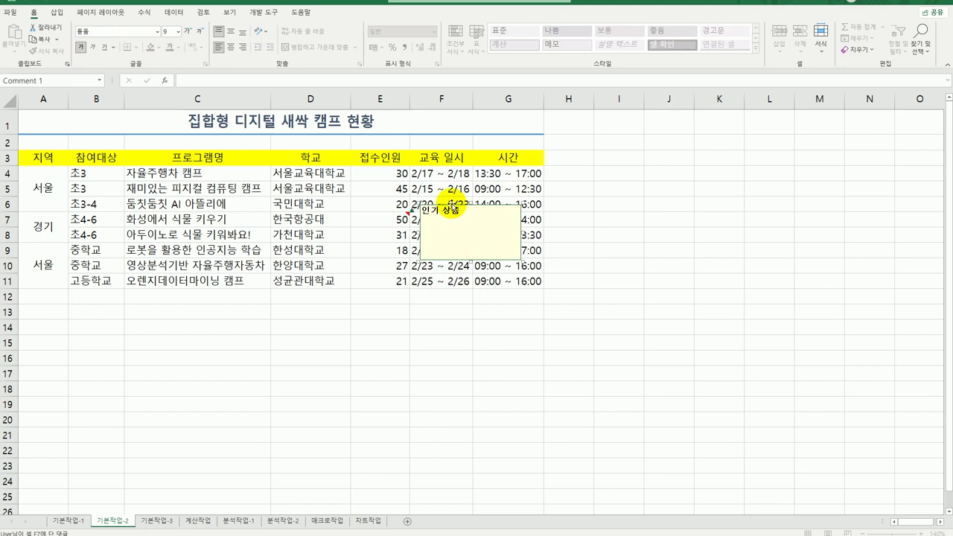
{"action": "right_click", "coordinate": [452, 208]}
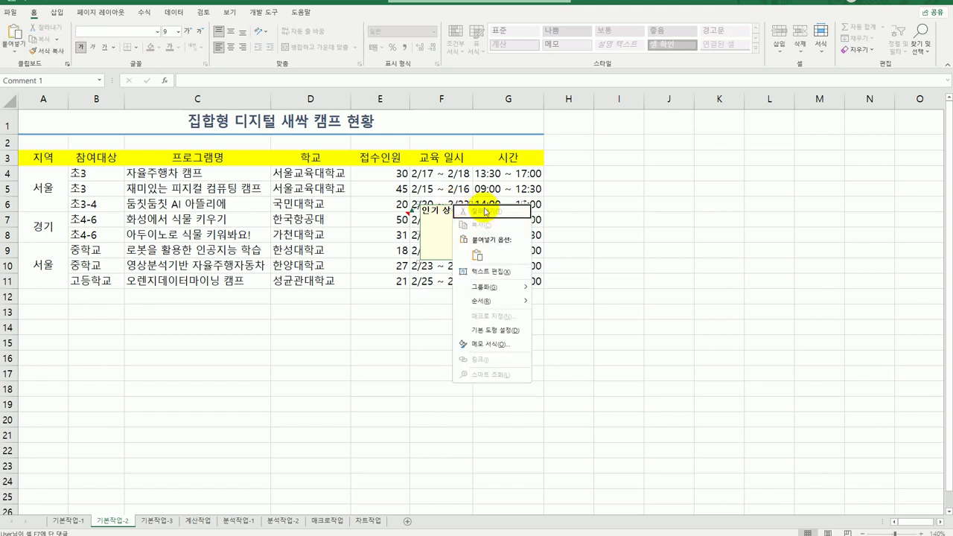
{"action": "left_click", "coordinate": [510, 344]}
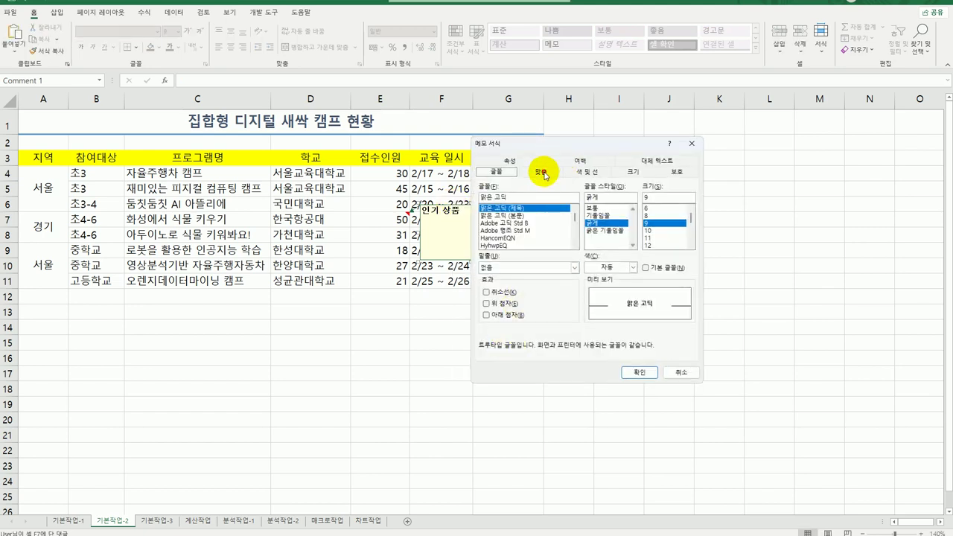
{"action": "left_click", "coordinate": [540, 172]}
{"action": "left_click_drag", "start_coordinate": [559, 143], "coordinate": [618, 143]}
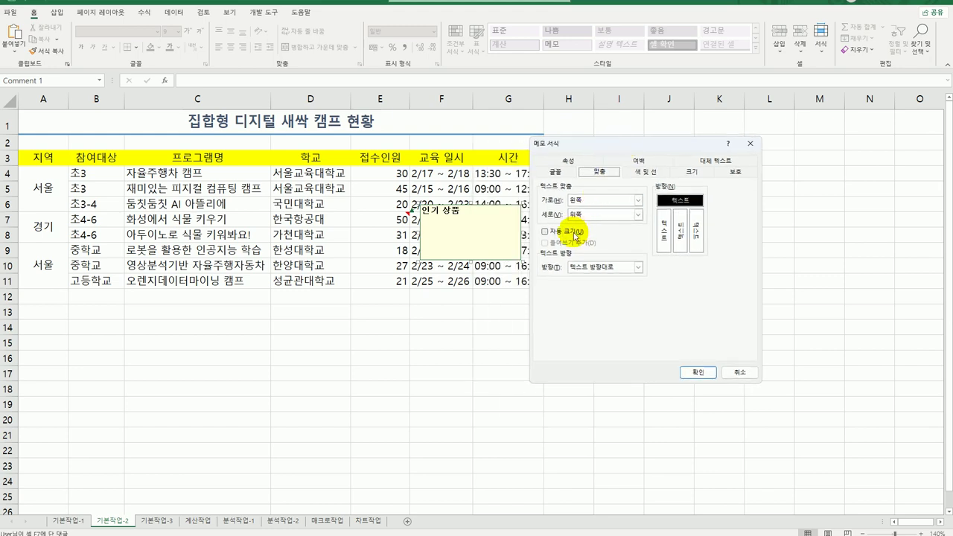
{"action": "left_click", "coordinate": [544, 231]}
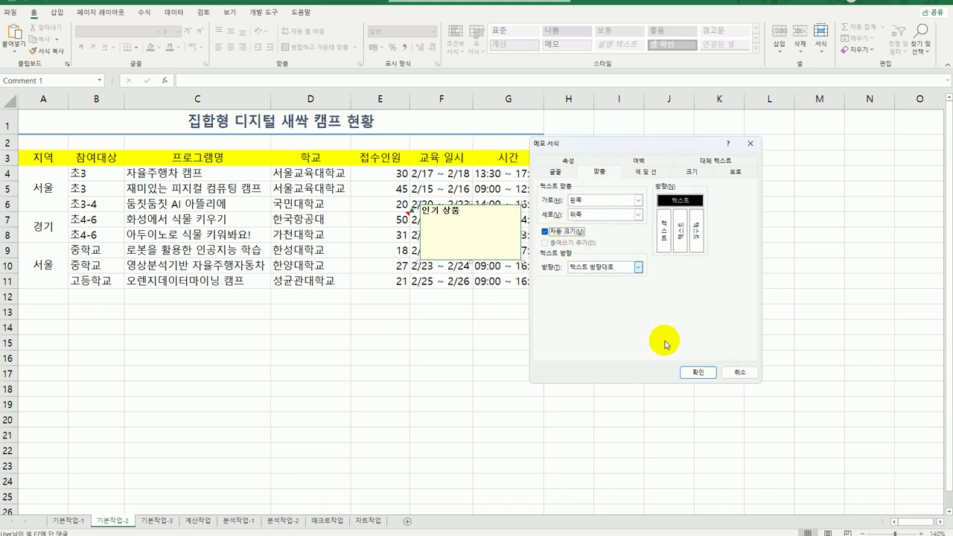
{"action": "left_click", "coordinate": [700, 373]}
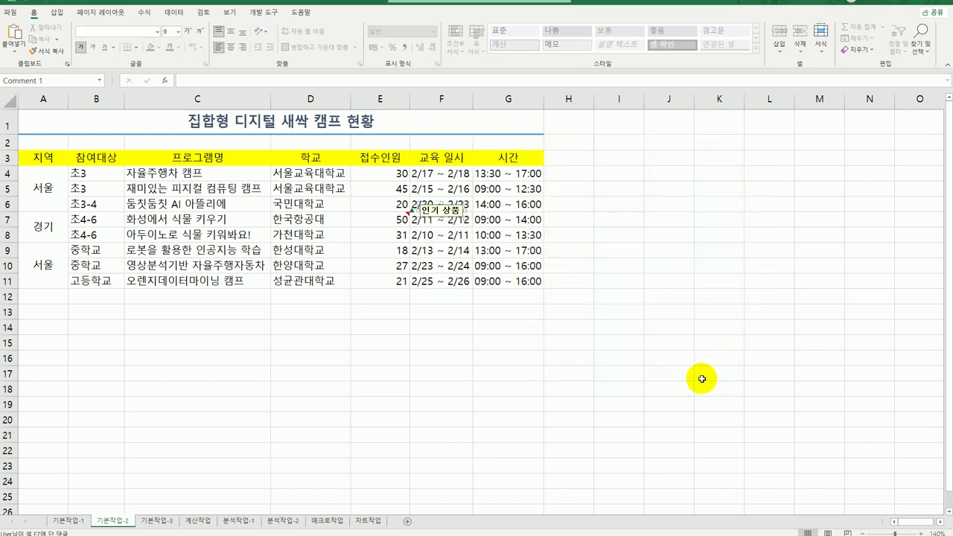
{"action": "left_click", "coordinate": [701, 379]}
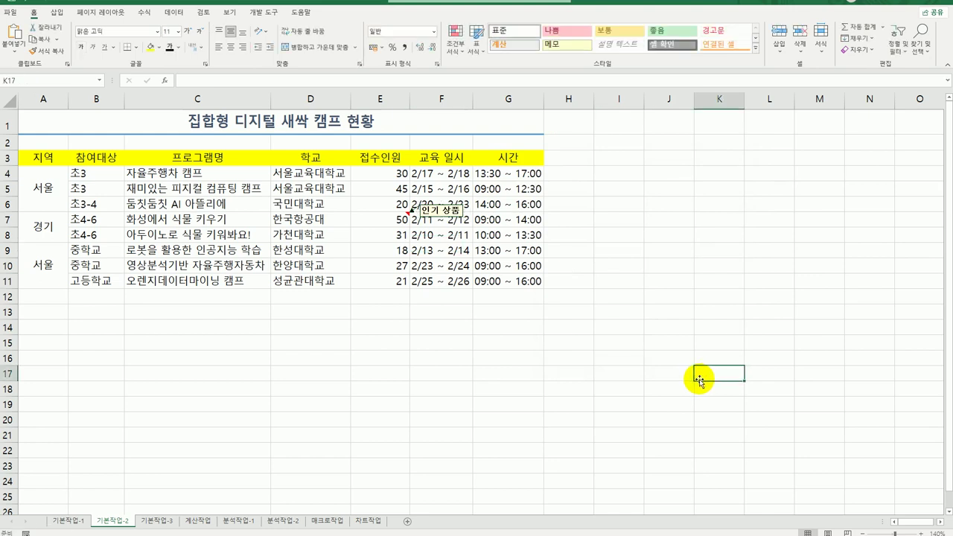
Apply a custom number format to E4:E11 that shows each number with the suffix 명, based on the code 0
{"action": "left_click_drag", "start_coordinate": [376, 179], "coordinate": [374, 285]}
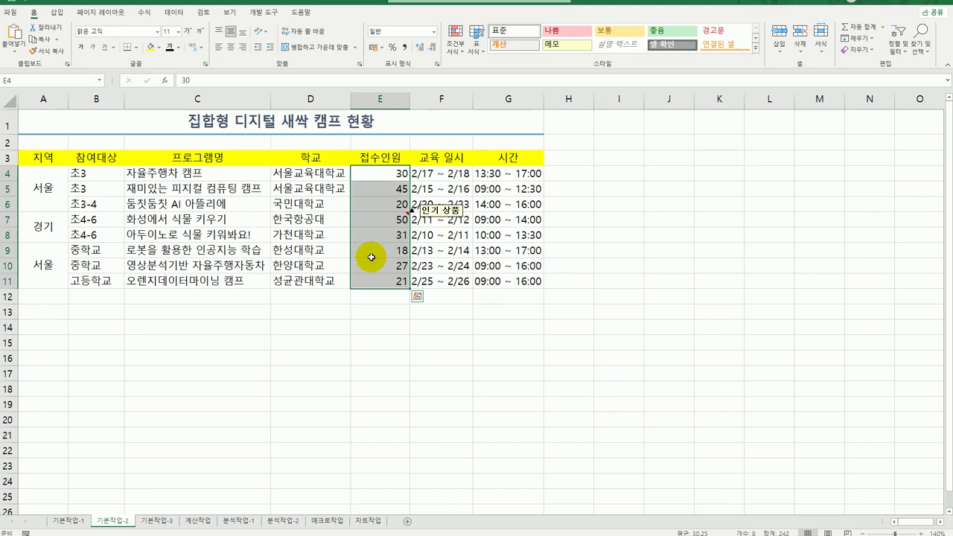
{"action": "right_click", "coordinate": [370, 216]}
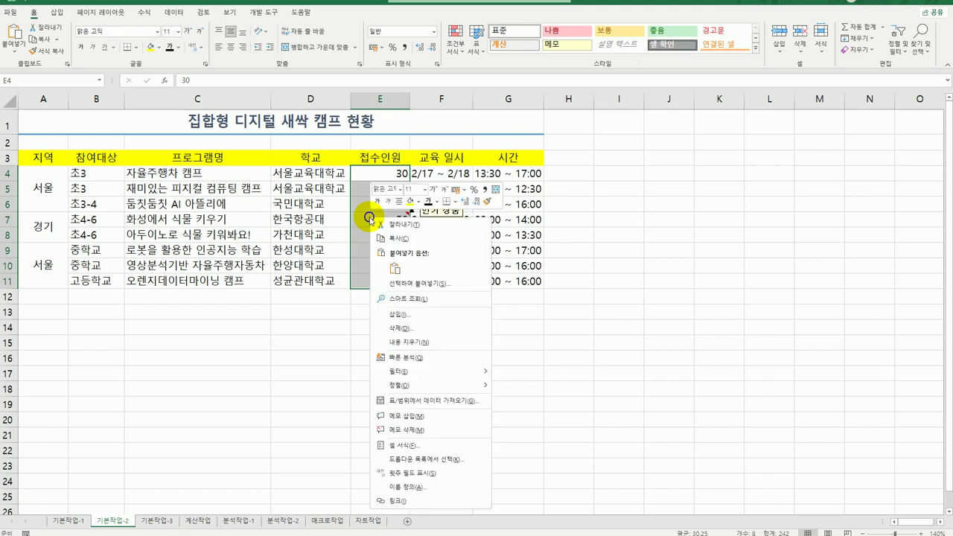
{"action": "left_click", "coordinate": [457, 435]}
{"action": "left_click_drag", "start_coordinate": [452, 326], "coordinate": [645, 138]}
{"action": "left_click", "coordinate": [585, 160]}
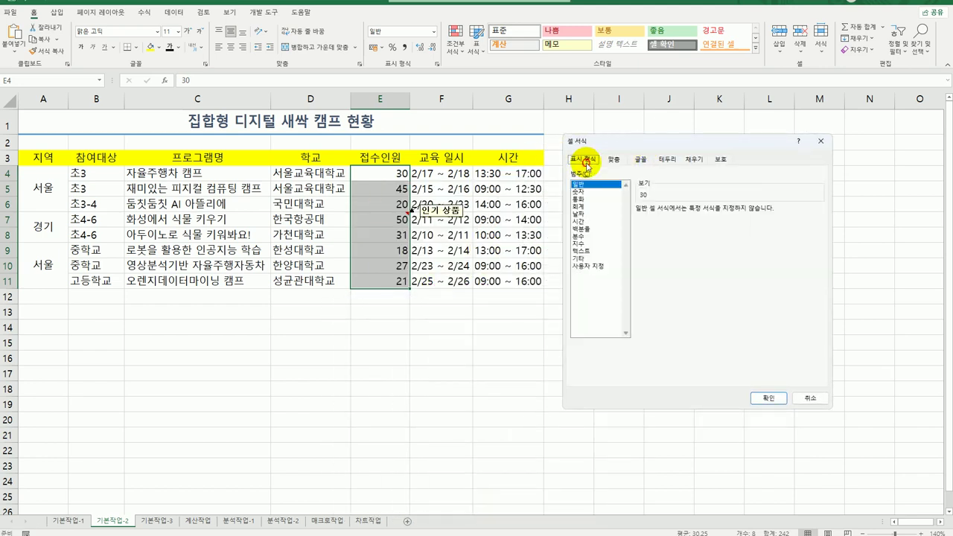
{"action": "left_click", "coordinate": [596, 266]}
{"action": "left_click", "coordinate": [662, 218]}
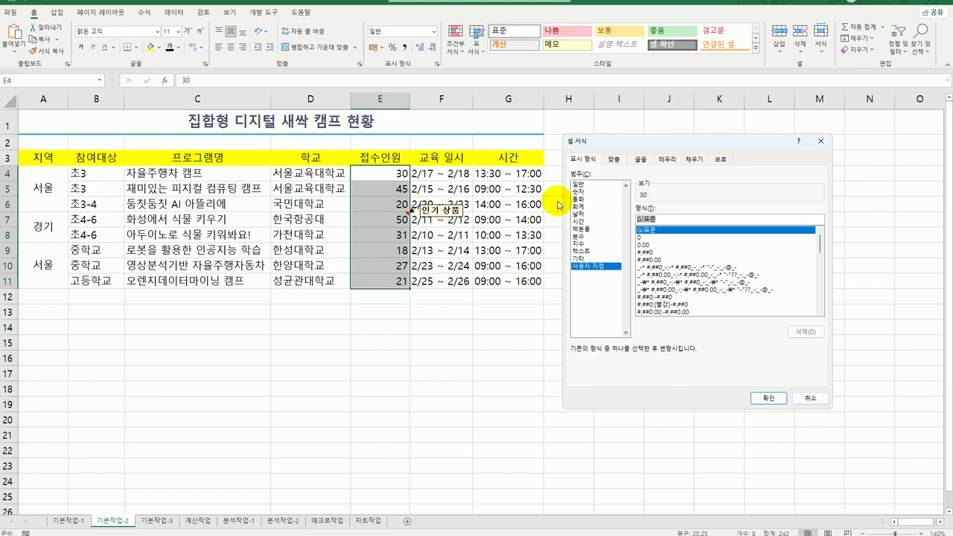
{"action": "type", "text": "0"}
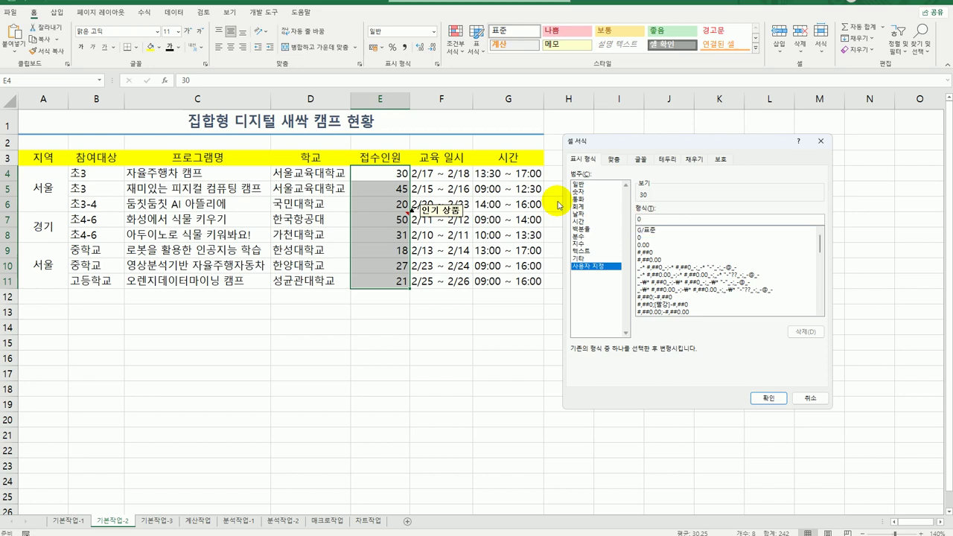
{"action": "type", "text": "며"}
{"action": "left_click", "coordinate": [768, 397]}
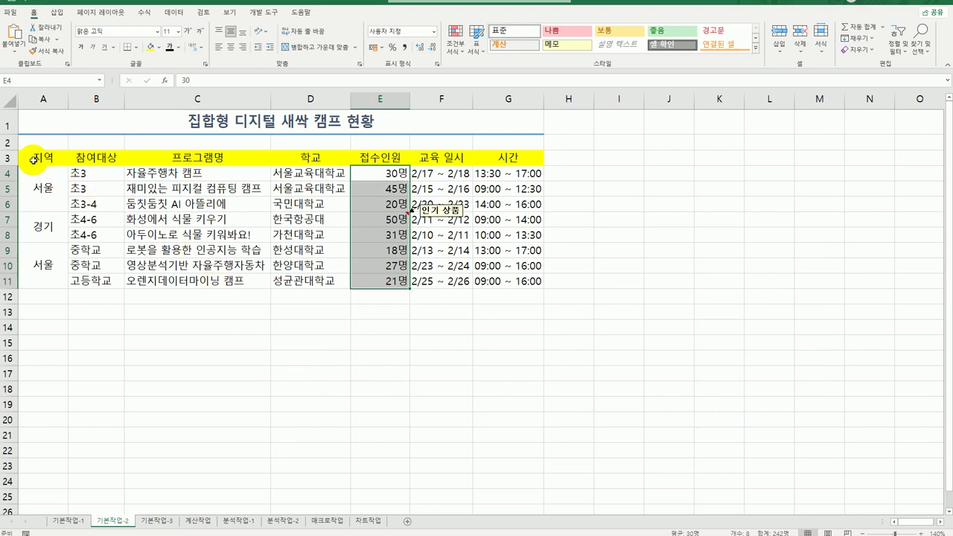
Apply all borders (모든 테두리) to A3:G11, plus a thick outside border (굵은 바깥쪽 테두리)
{"action": "left_click_drag", "start_coordinate": [32, 159], "coordinate": [526, 272]}
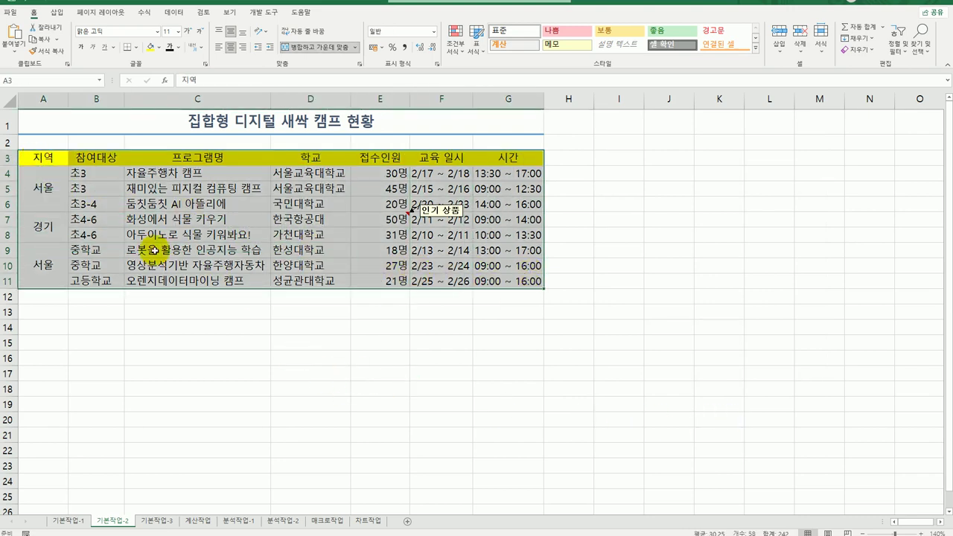
{"action": "left_click", "coordinate": [135, 47]}
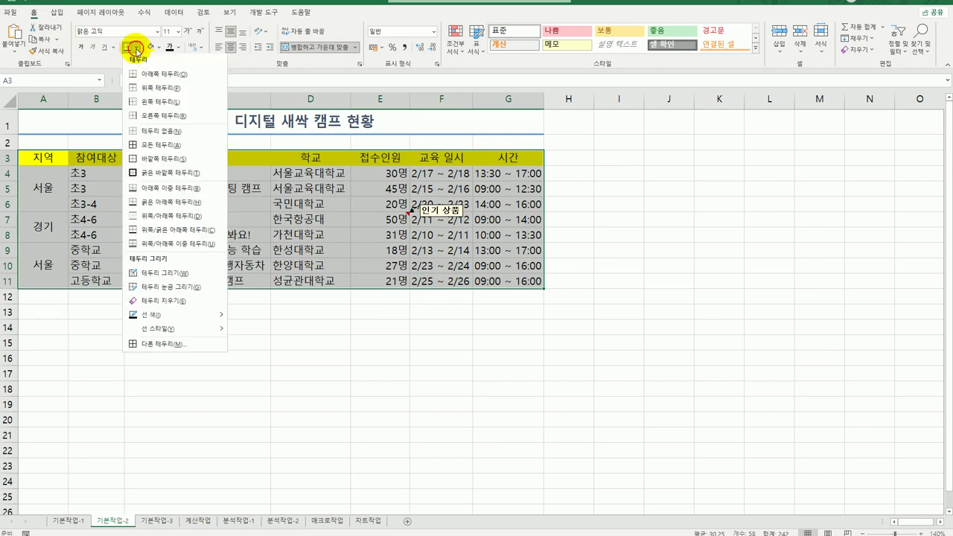
{"action": "left_click", "coordinate": [152, 146]}
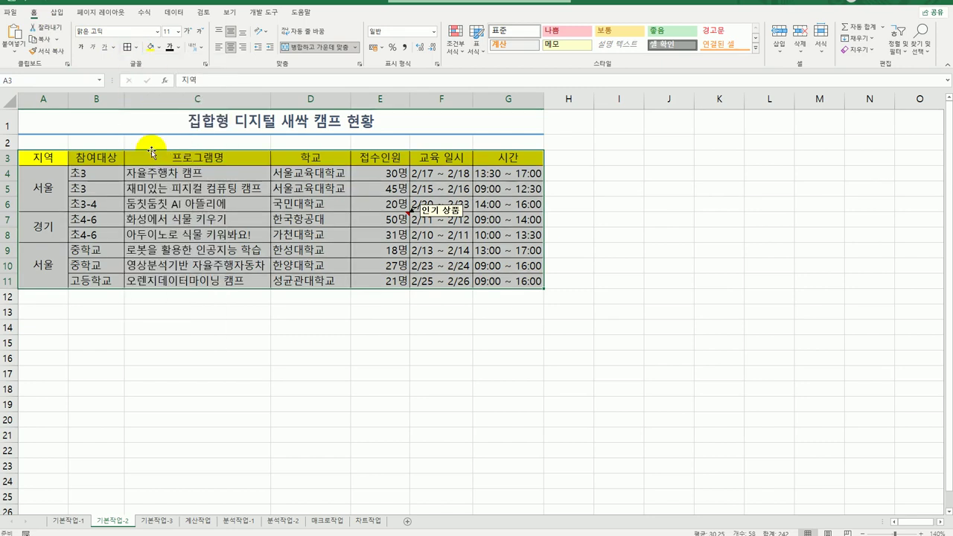
{"action": "left_click", "coordinate": [136, 47]}
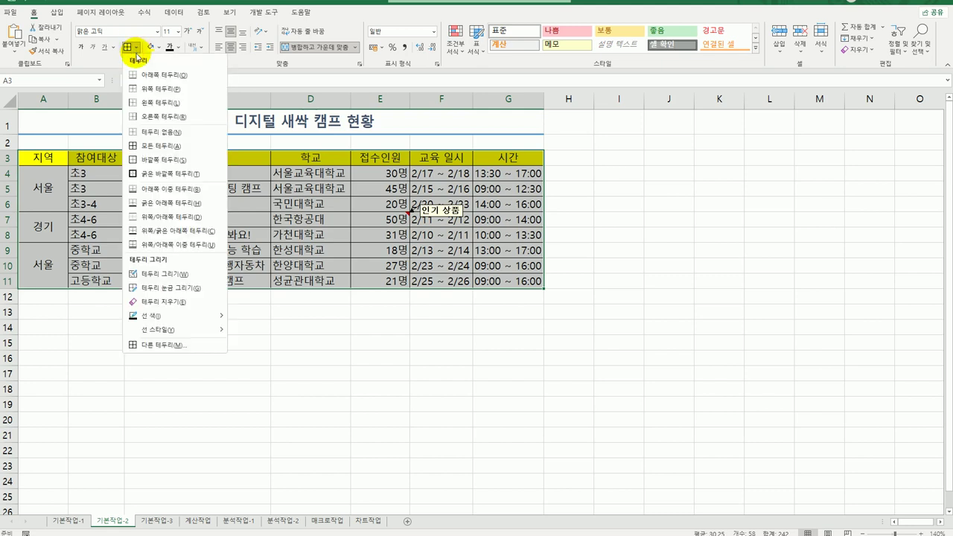
{"action": "left_click", "coordinate": [161, 175]}
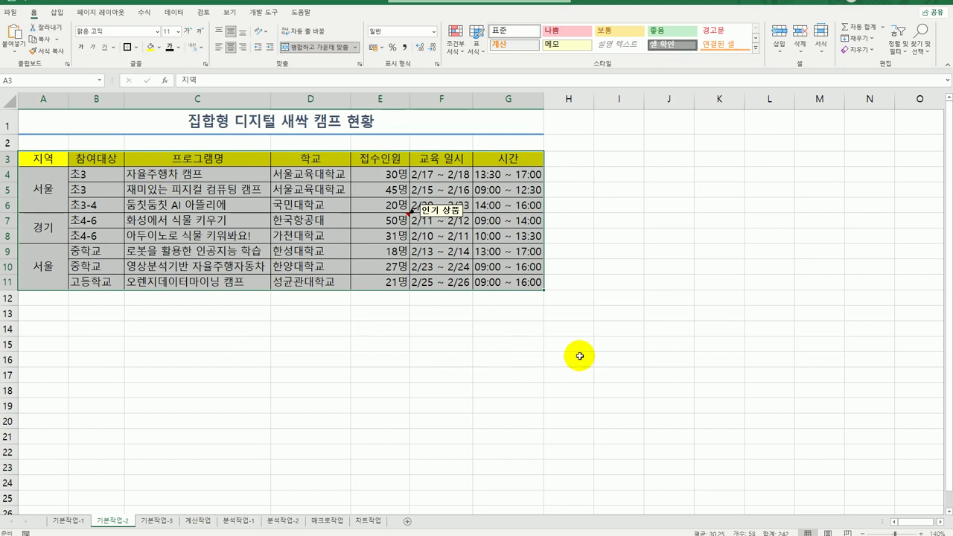
{"action": "left_click", "coordinate": [615, 358]}
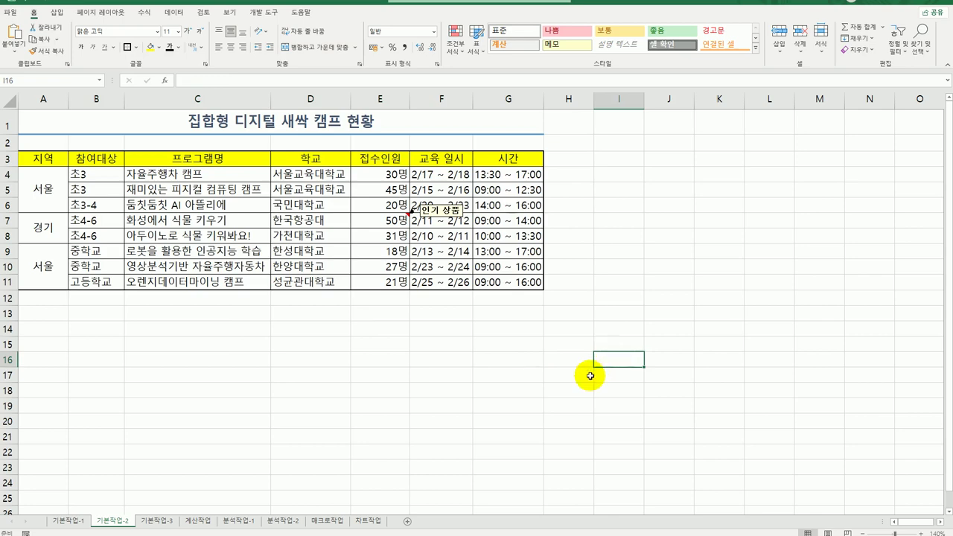
Open sheet 기본작업-3 and auto-fit the widths of columns C, F and G to their contents
{"action": "left_click", "coordinate": [171, 524]}
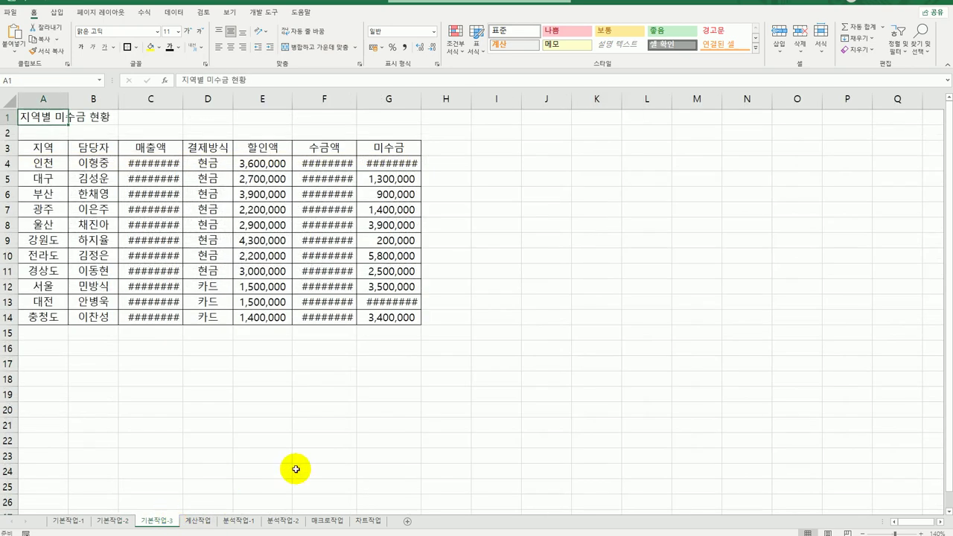
{"action": "double_click", "coordinate": [183, 102]}
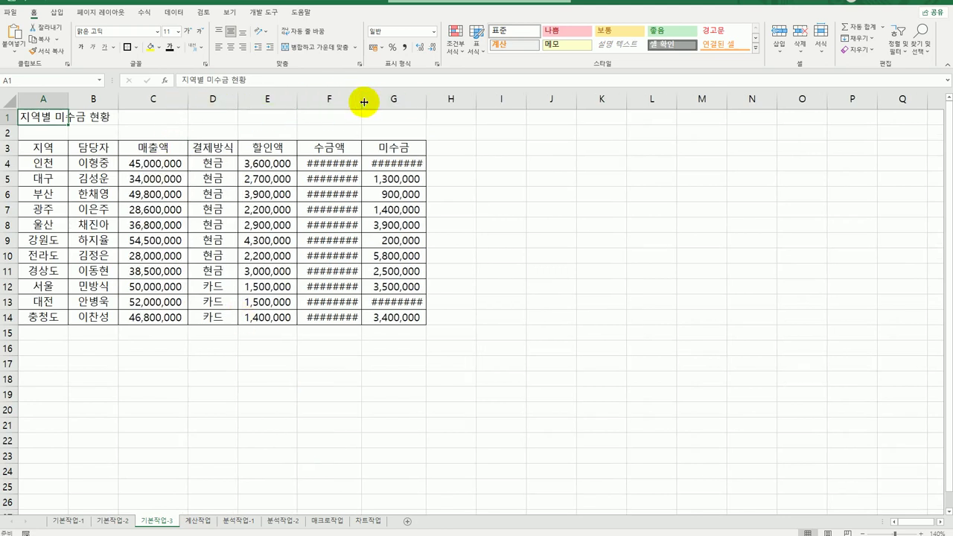
{"action": "left_click_drag", "start_coordinate": [352, 100], "coordinate": [427, 105]}
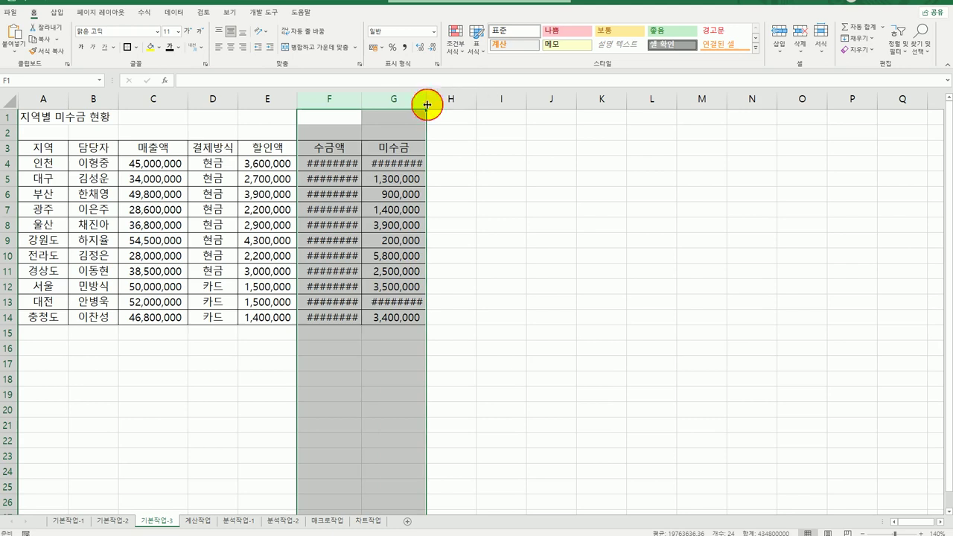
{"action": "double_click", "coordinate": [427, 105]}
{"action": "left_click", "coordinate": [374, 215]}
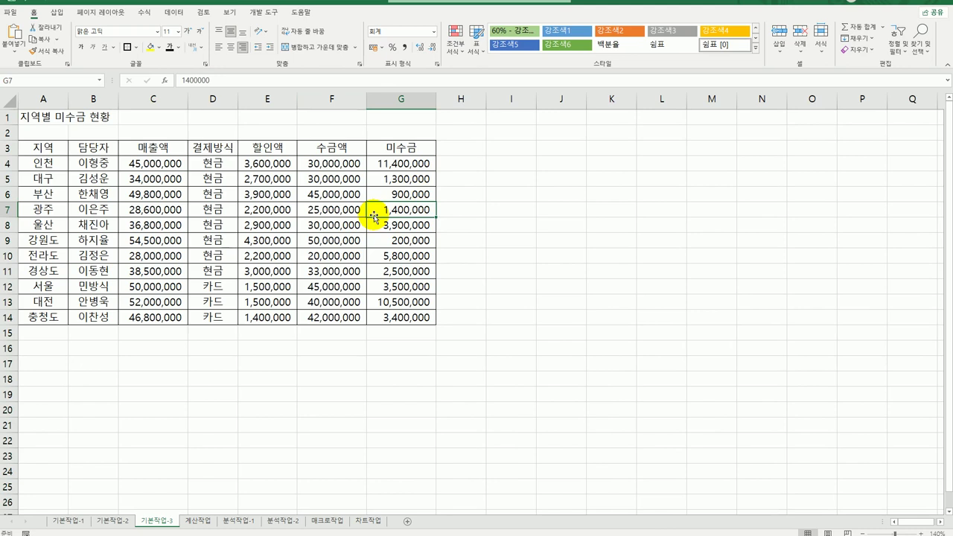
Create a formula-based conditional formatting rule for A4:G14 with the formula =left($B4,1)="이"
{"action": "left_click", "coordinate": [34, 168]}
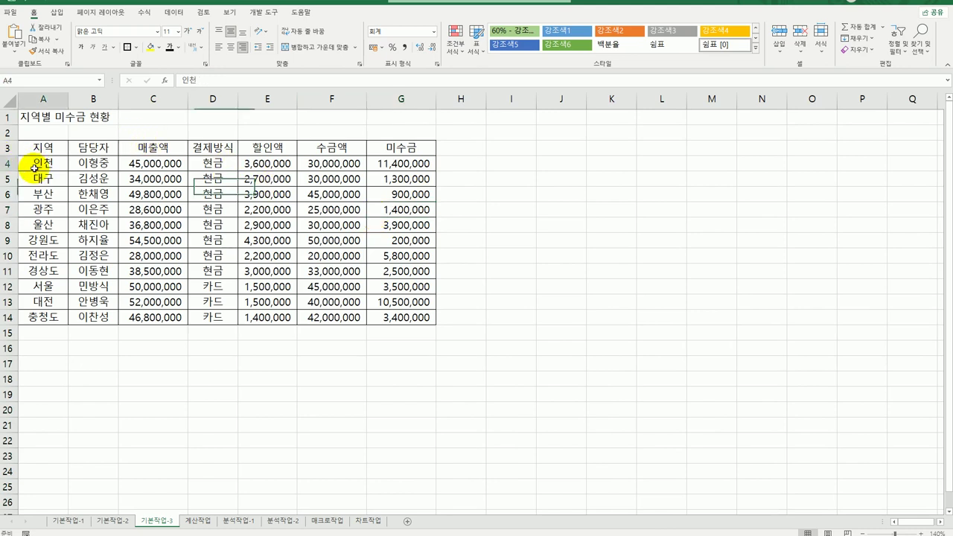
{"action": "left_click_drag", "start_coordinate": [34, 169], "coordinate": [401, 320]}
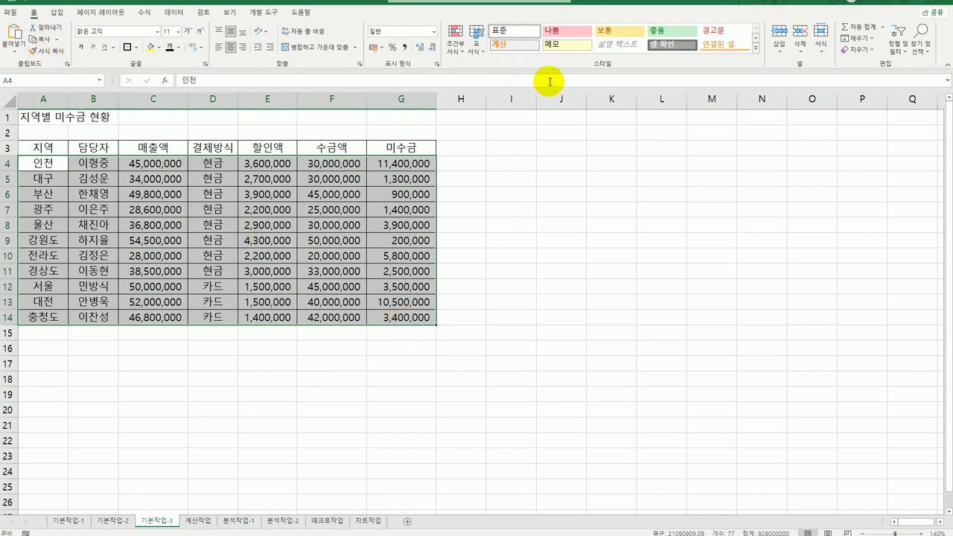
{"action": "left_click", "coordinate": [456, 50]}
{"action": "left_click", "coordinate": [469, 189]}
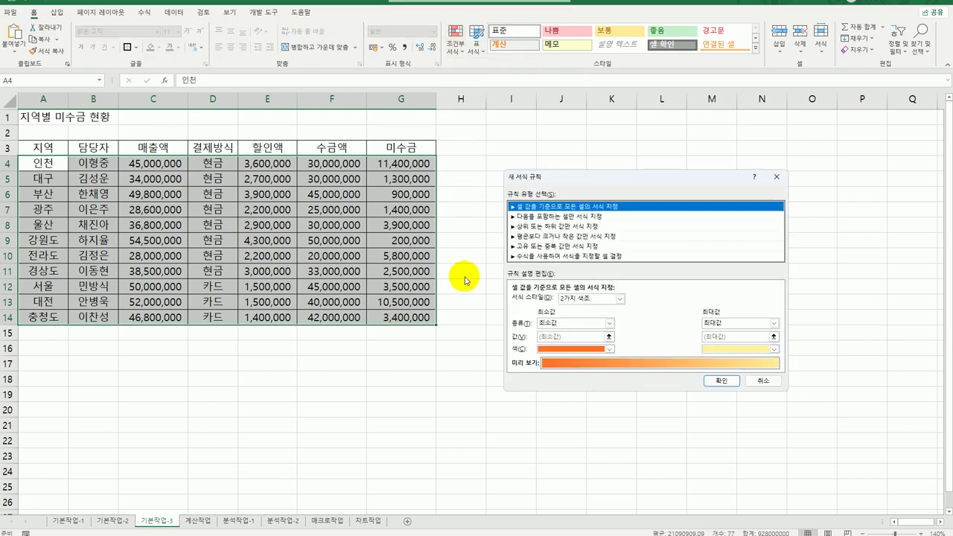
{"action": "left_click", "coordinate": [542, 255]}
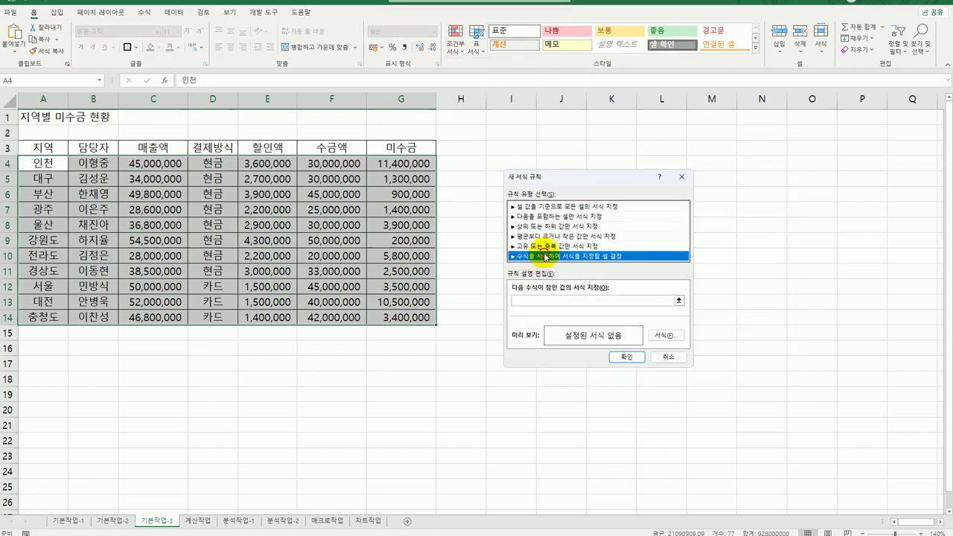
{"action": "left_click", "coordinate": [571, 302]}
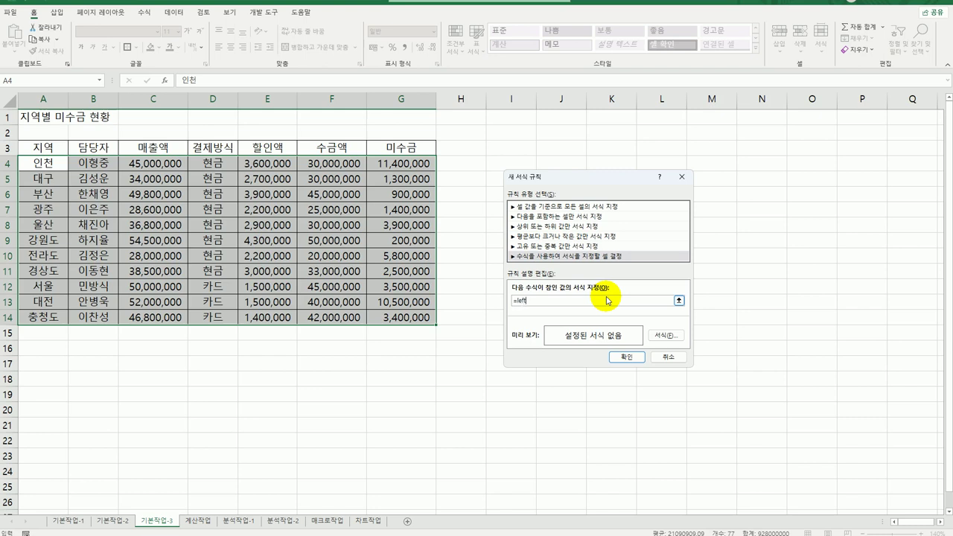
{"action": "left_click", "coordinate": [76, 165]}
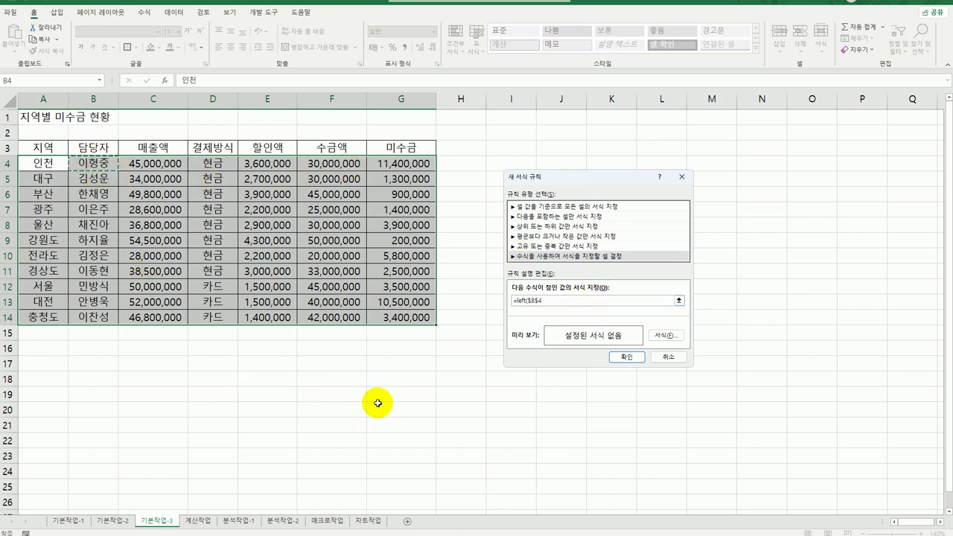
{"action": "key", "text": "F4"}
{"action": "key", "text": "F4"}
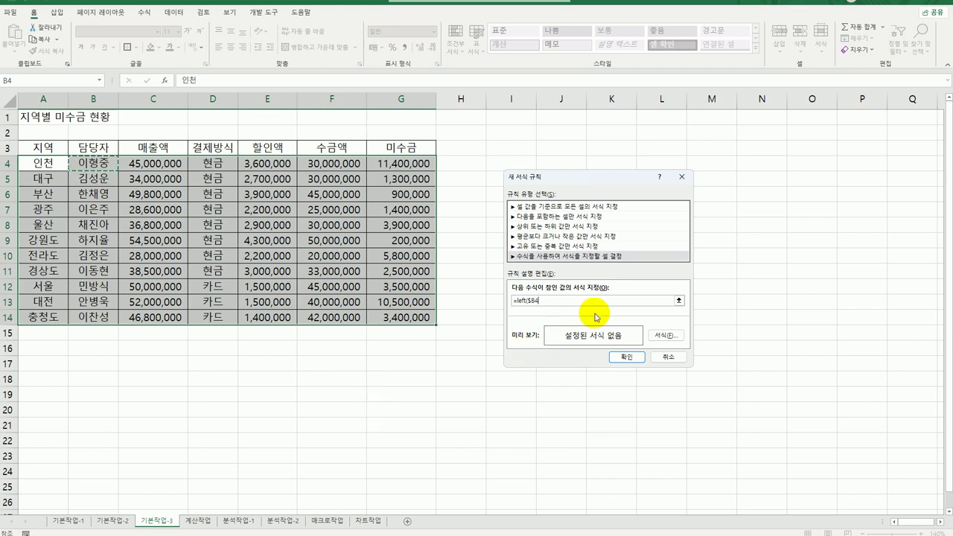
{"action": "left_click", "coordinate": [551, 302]}
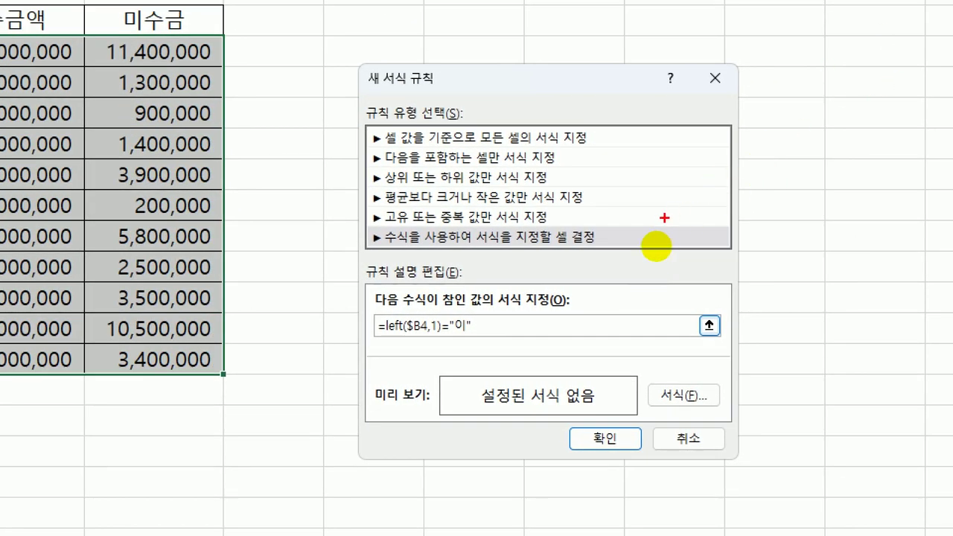
{"action": "mouse_move", "coordinate": [600, 256]}
{"action": "left_mouse_down"}
{"action": "mouse_move", "coordinate": [459, 262]}
{"action": "mouse_move", "coordinate": [350, 240]}
{"action": "mouse_move", "coordinate": [607, 232]}
{"action": "mouse_move", "coordinate": [615, 261]}
{"action": "mouse_move", "coordinate": [598, 208]}
{"action": "mouse_move", "coordinate": [631, 212]}
{"action": "left_mouse_up"}
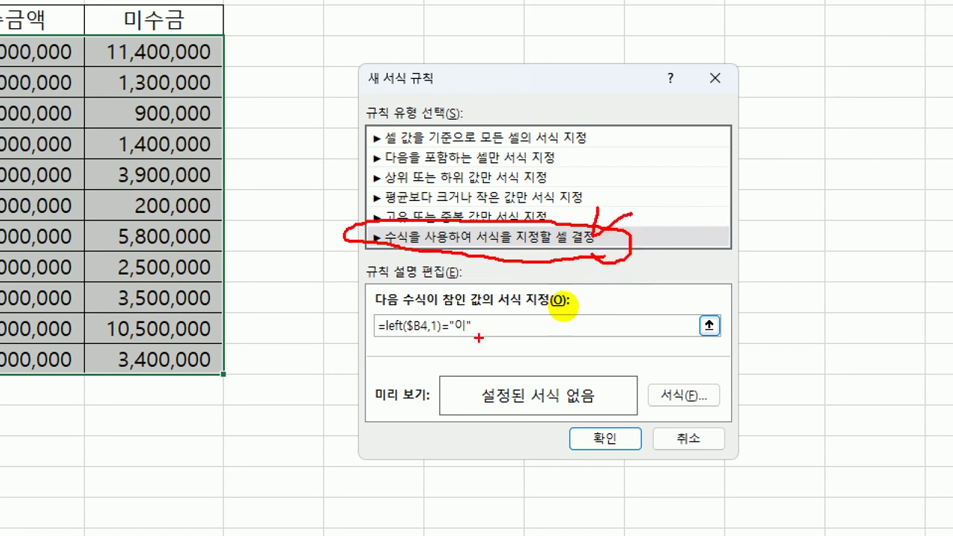
{"action": "left_click_drag", "start_coordinate": [480, 343], "coordinate": [344, 334]}
{"action": "left_click_drag", "start_coordinate": [496, 304], "coordinate": [492, 328]}
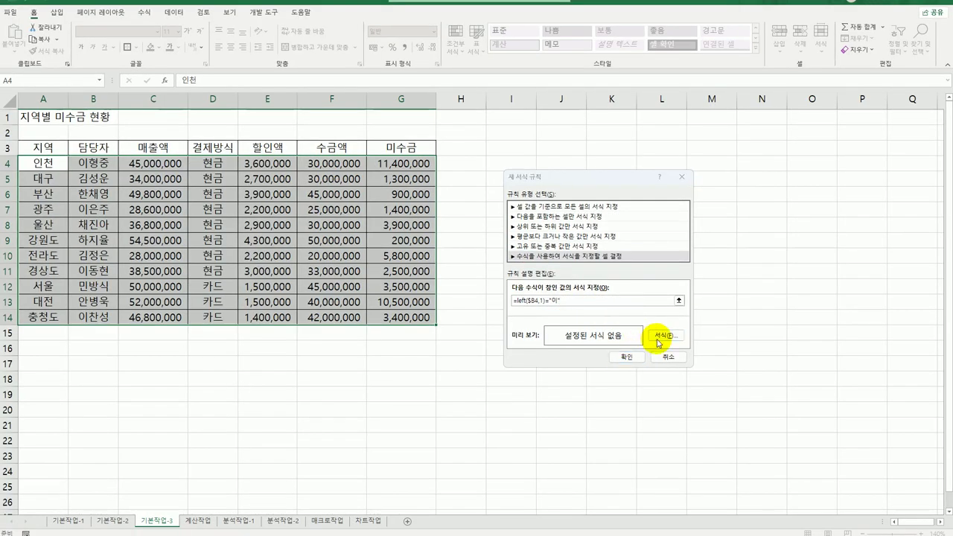
Set the rule's format to standard blue (파랑) font with bold italic style (굵은 기울임꼴) and apply the rule
{"action": "left_click", "coordinate": [663, 337]}
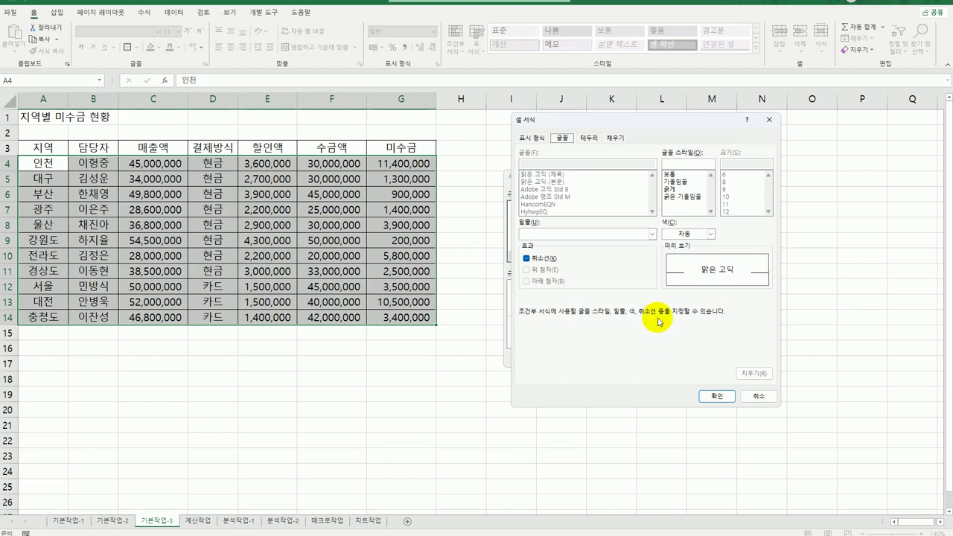
{"action": "left_click", "coordinate": [710, 234]}
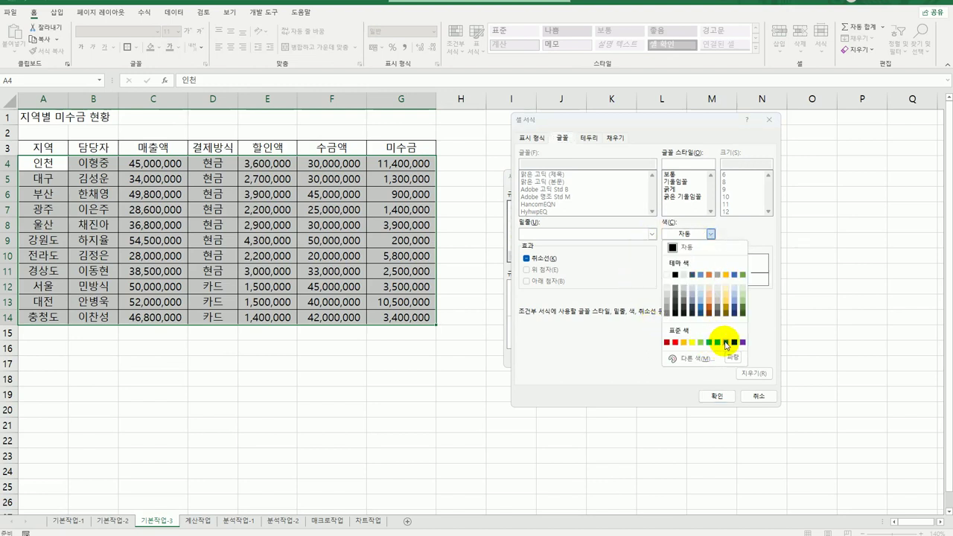
{"action": "left_click", "coordinate": [726, 343]}
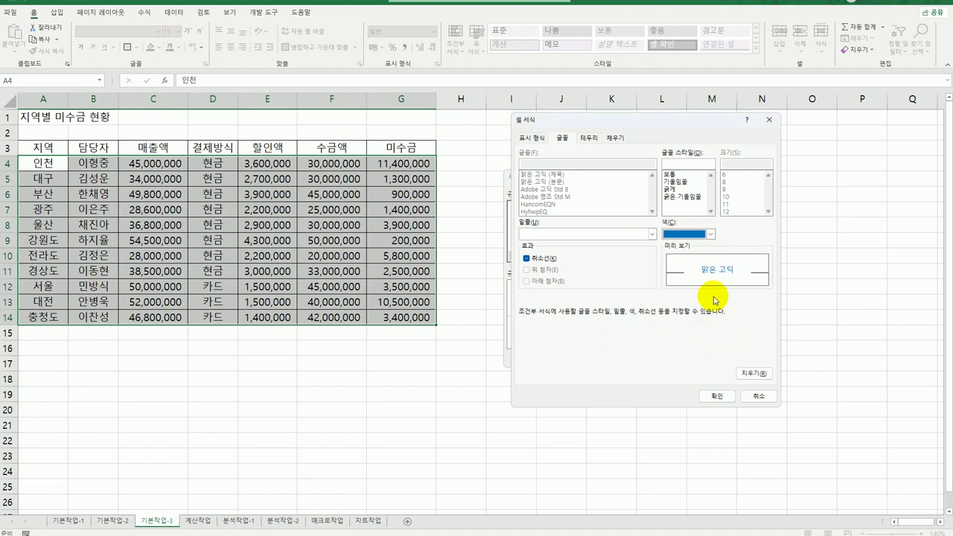
{"action": "left_click", "coordinate": [681, 198]}
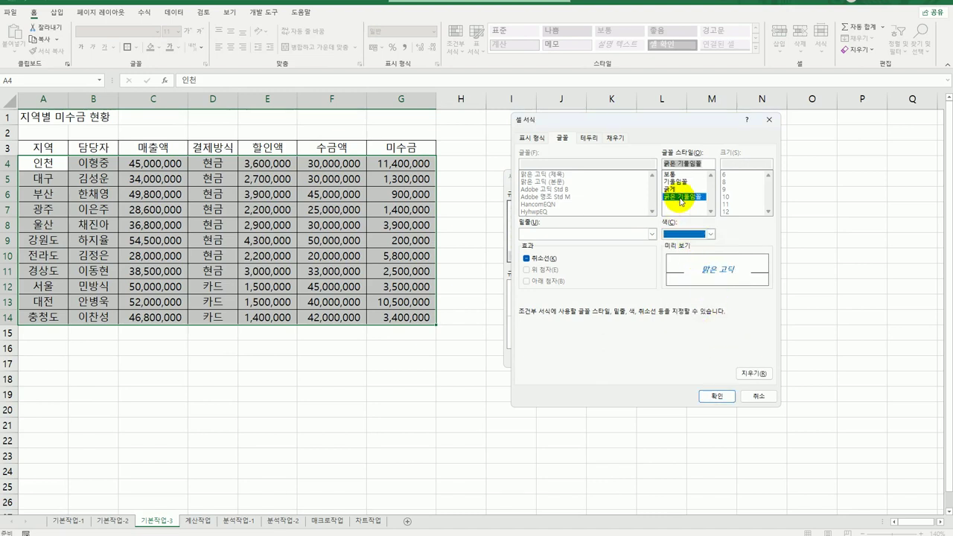
{"action": "left_click", "coordinate": [717, 396]}
{"action": "left_click", "coordinate": [628, 358]}
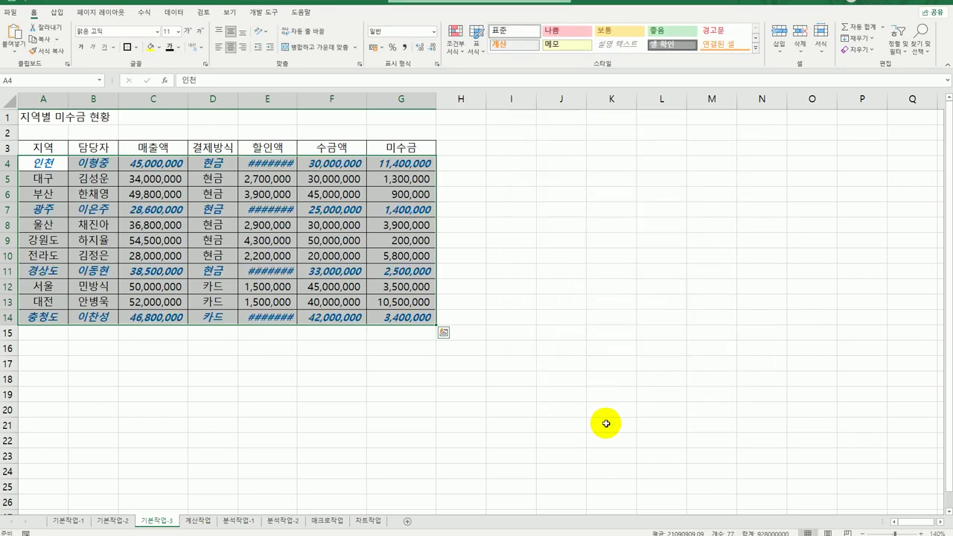
Auto-fit the width of column E to its contents and check the 담당자 cells B4:B14 against the rule
{"action": "left_click", "coordinate": [610, 424]}
{"action": "double_click", "coordinate": [297, 99]}
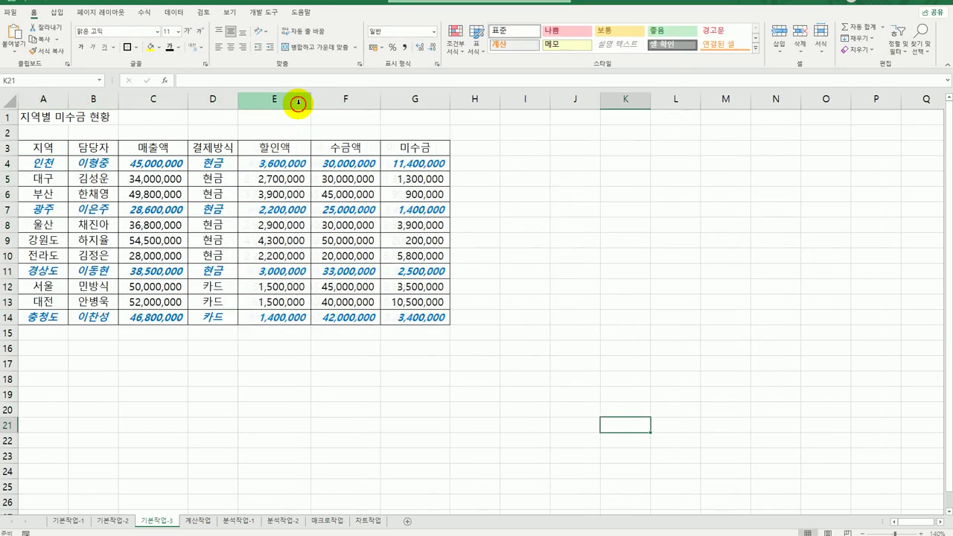
{"action": "left_click_drag", "start_coordinate": [101, 154], "coordinate": [96, 317]}
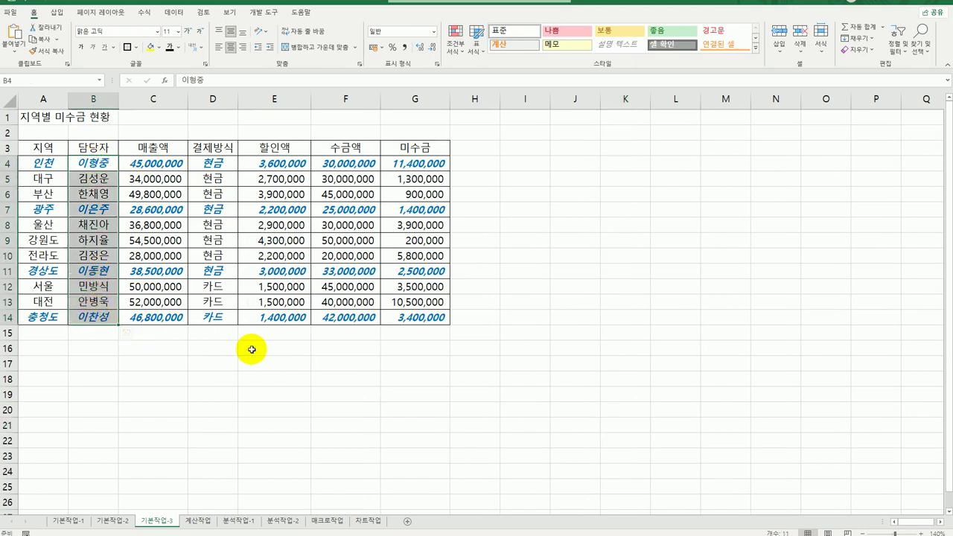
{"action": "left_click", "coordinate": [518, 381]}
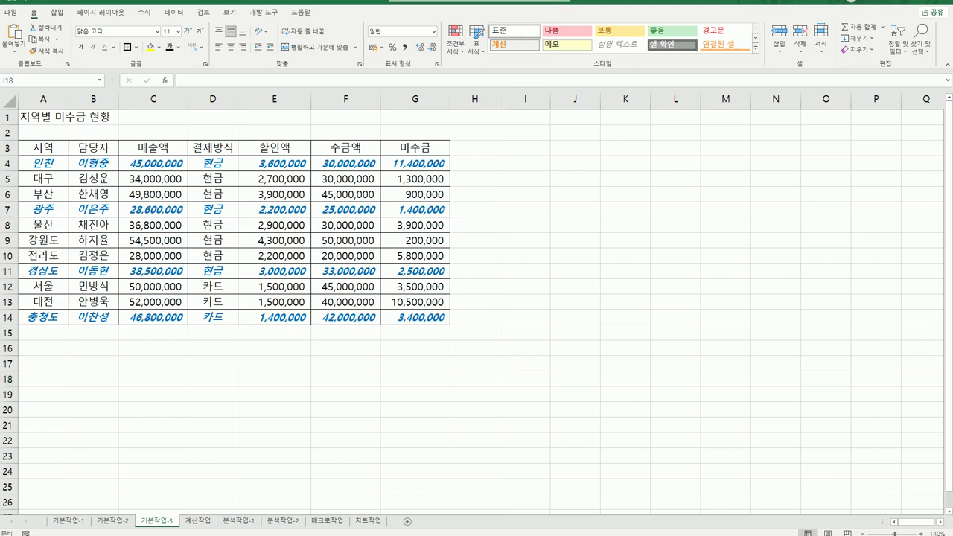
Switch to the 계산작업 sheet
{"action": "left_click", "coordinate": [212, 527]}
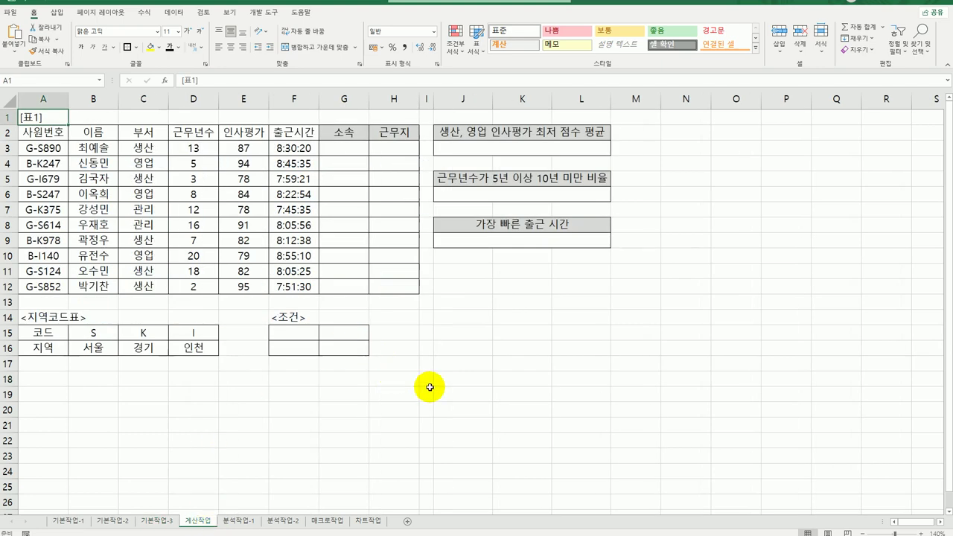
Enter =LEFT(A3,1) in G3 of the 소속 column and fill it down to G12
{"action": "left_click", "coordinate": [426, 388]}
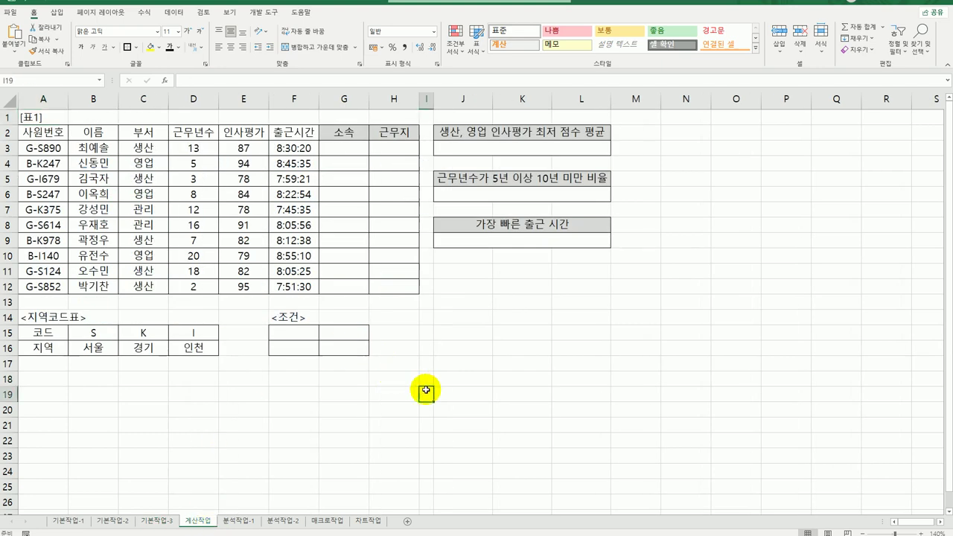
{"action": "left_click", "coordinate": [340, 148]}
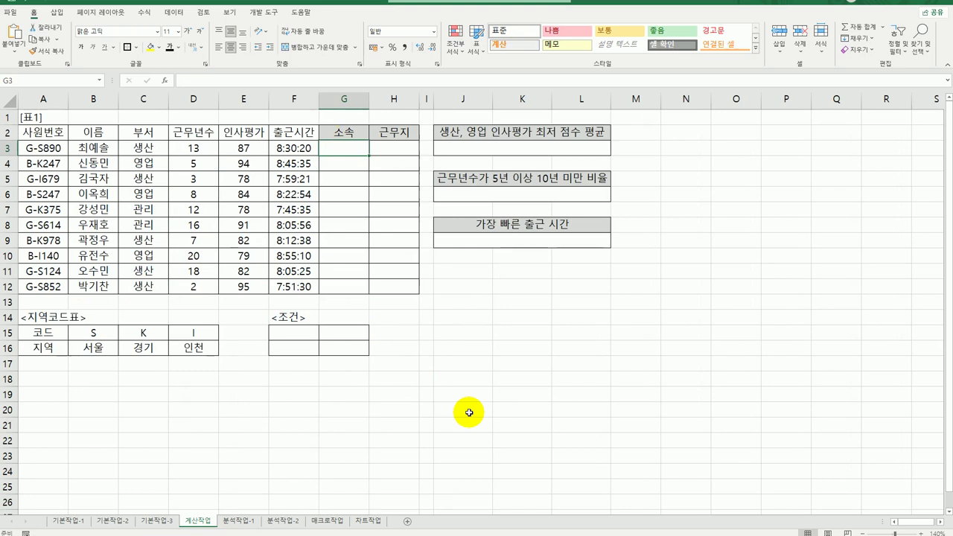
{"action": "left_click", "coordinate": [44, 147]}
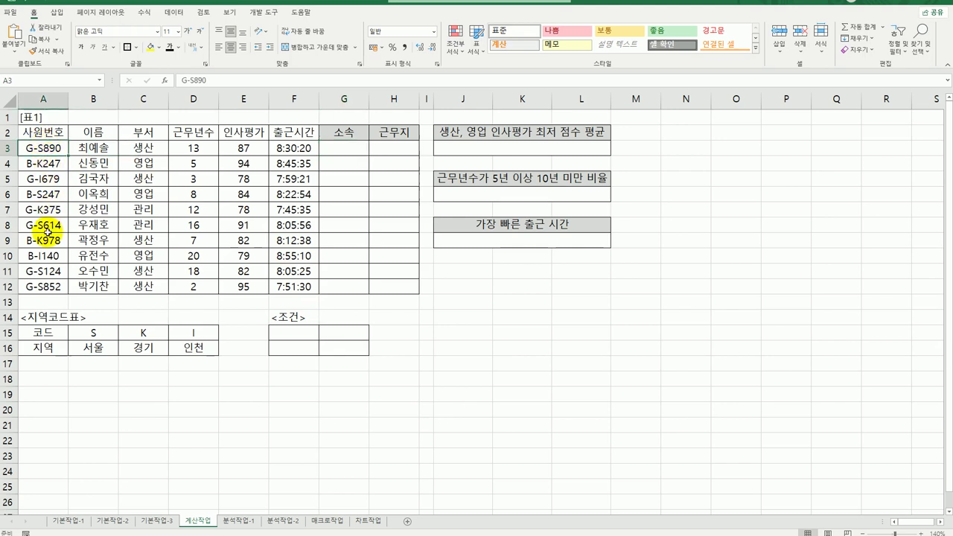
{"action": "left_click", "coordinate": [349, 153]}
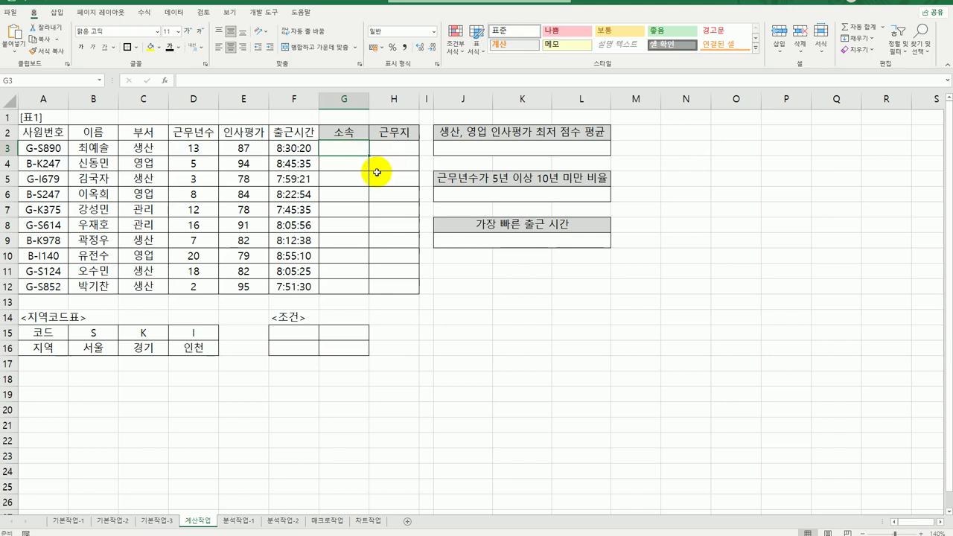
{"action": "type", "text": "="}
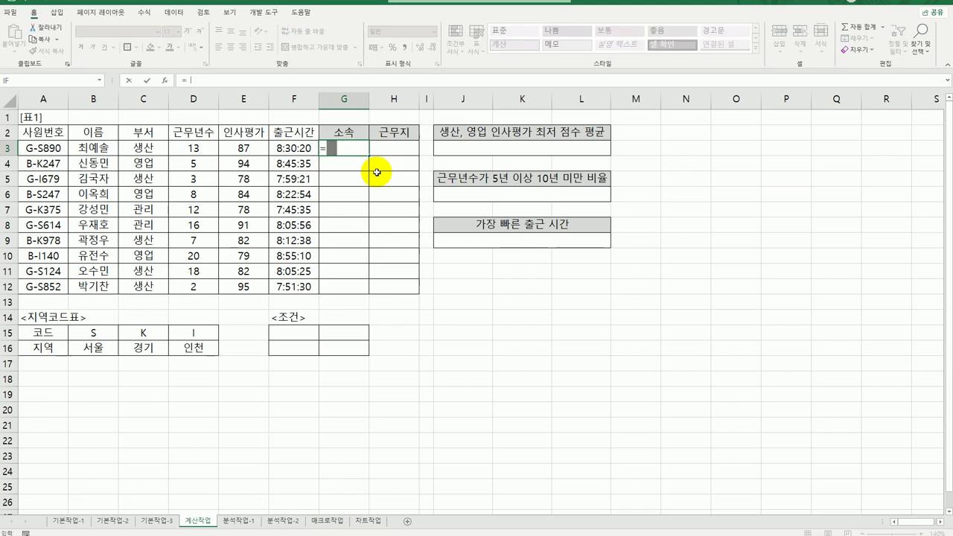
{"action": "type", "text": "le"}
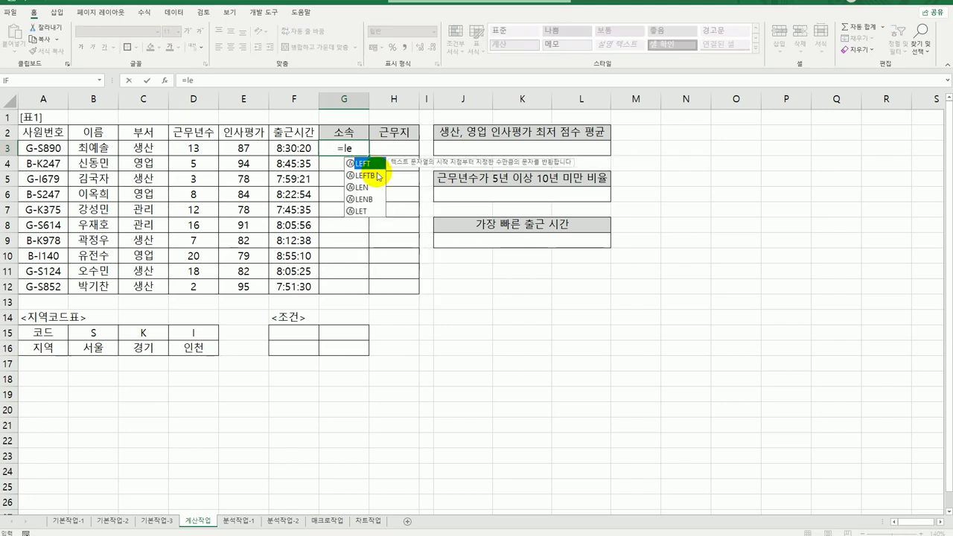
{"action": "double_click", "coordinate": [365, 163]}
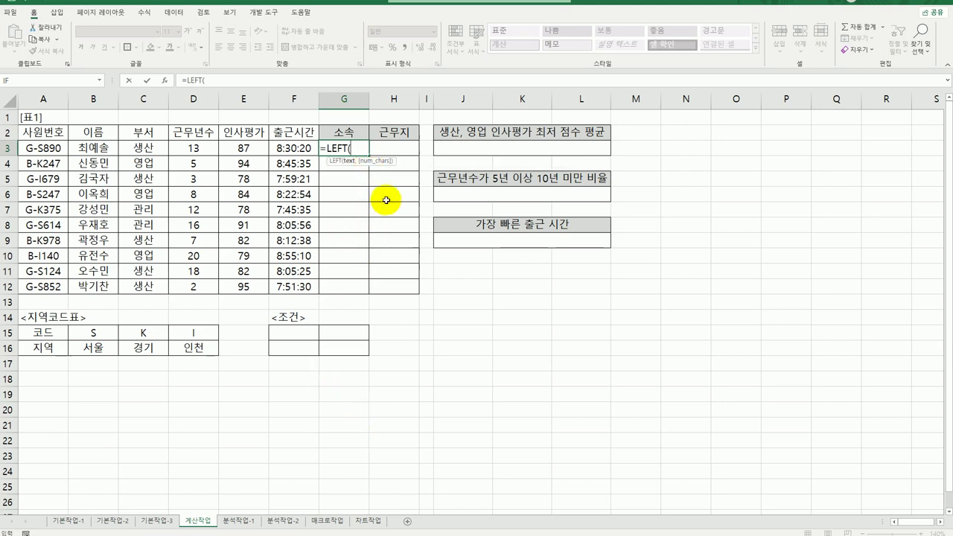
{"action": "left_click", "coordinate": [166, 81]}
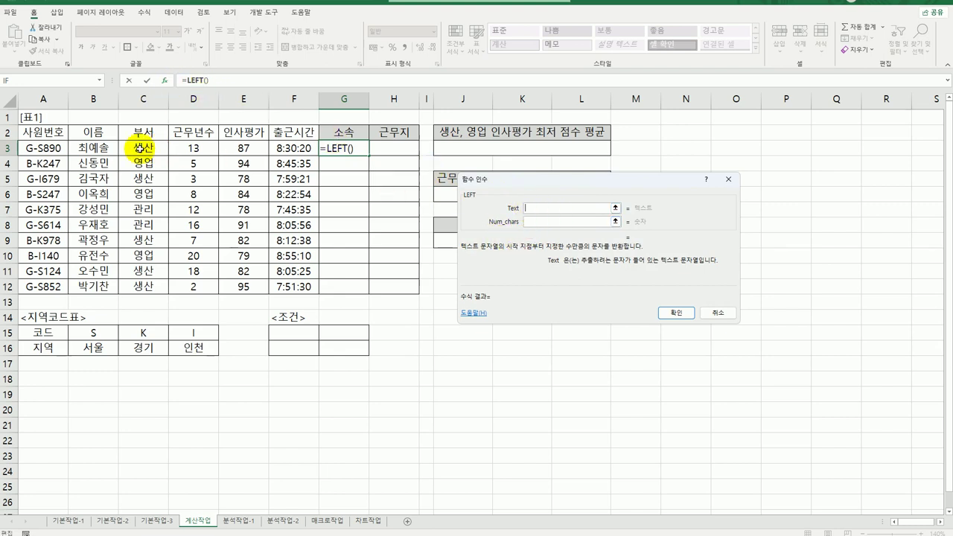
{"action": "left_click", "coordinate": [58, 149]}
{"action": "left_click", "coordinate": [547, 222]}
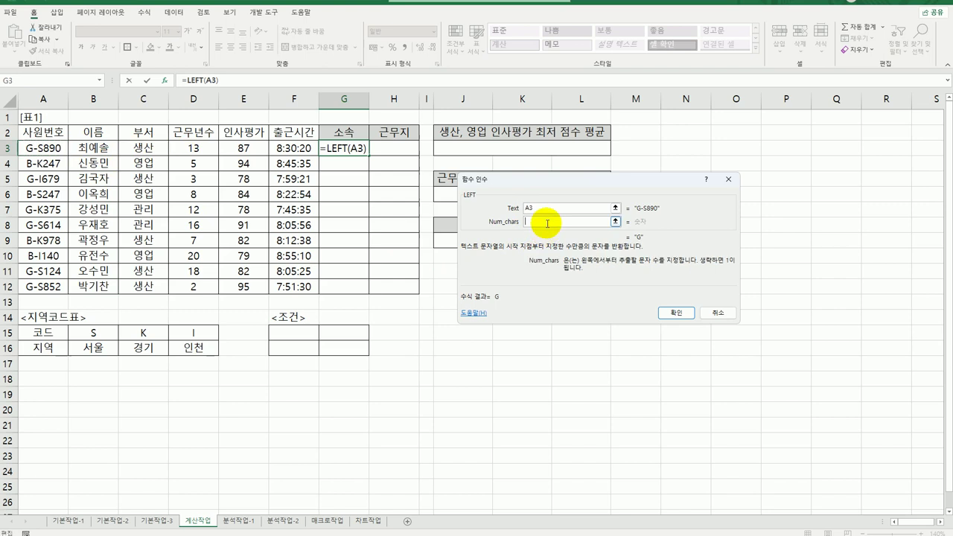
{"action": "type", "text": "1"}
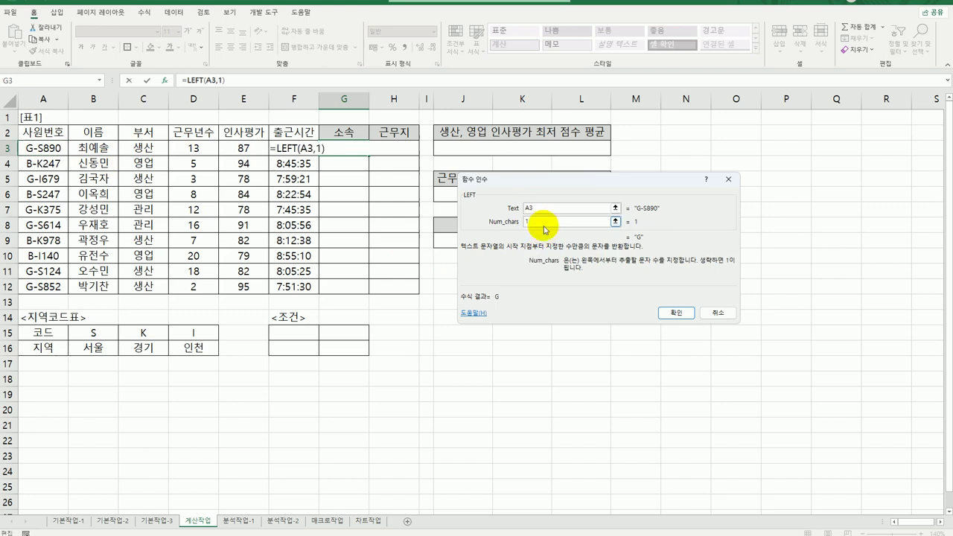
{"action": "left_click", "coordinate": [674, 313]}
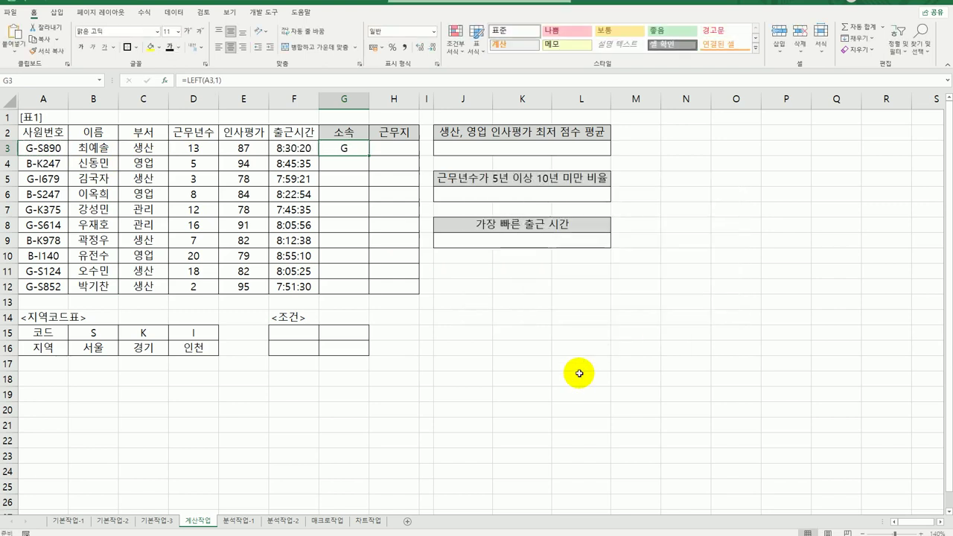
{"action": "left_click_drag", "start_coordinate": [369, 156], "coordinate": [365, 287]}
Wrap the LEFT formula in G3 in an IF function with the logical test LEFT(A3,1)="B"
{"action": "left_click", "coordinate": [355, 147]}
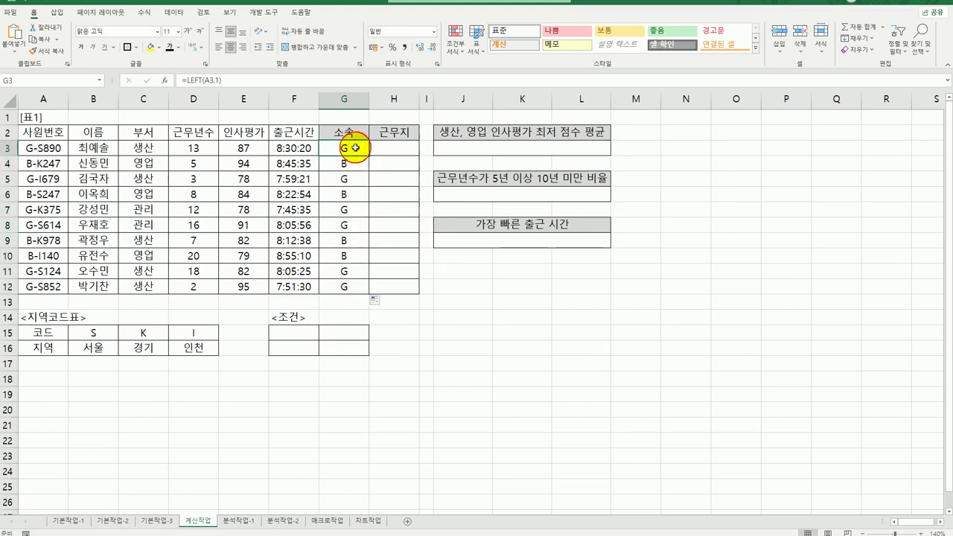
{"action": "double_click", "coordinate": [337, 145]}
{"action": "left_click", "coordinate": [275, 148]}
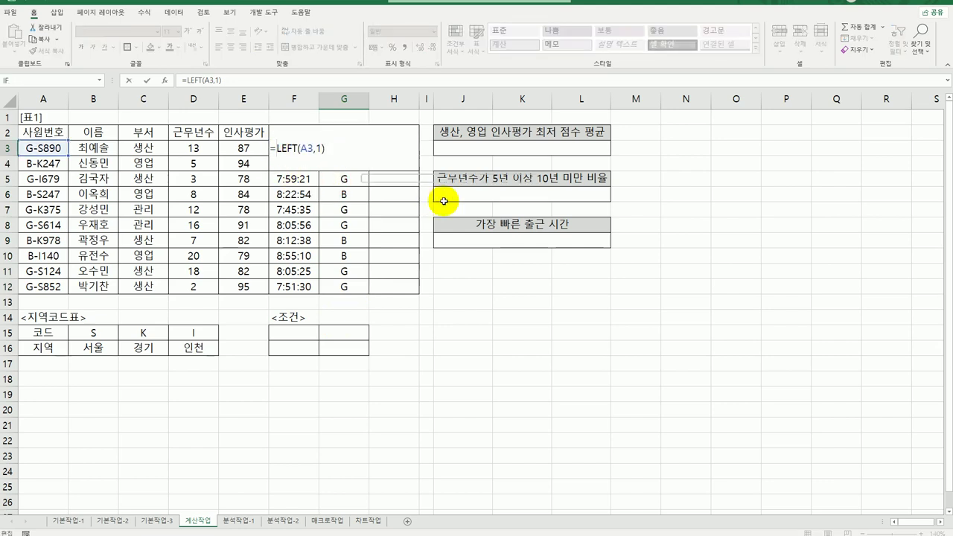
{"action": "type", "text": "if"}
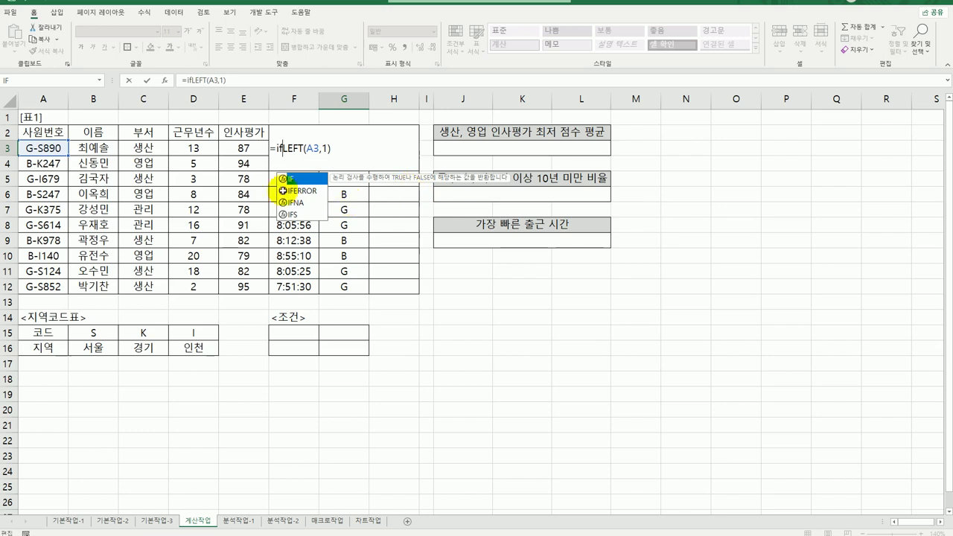
{"action": "double_click", "coordinate": [291, 180]}
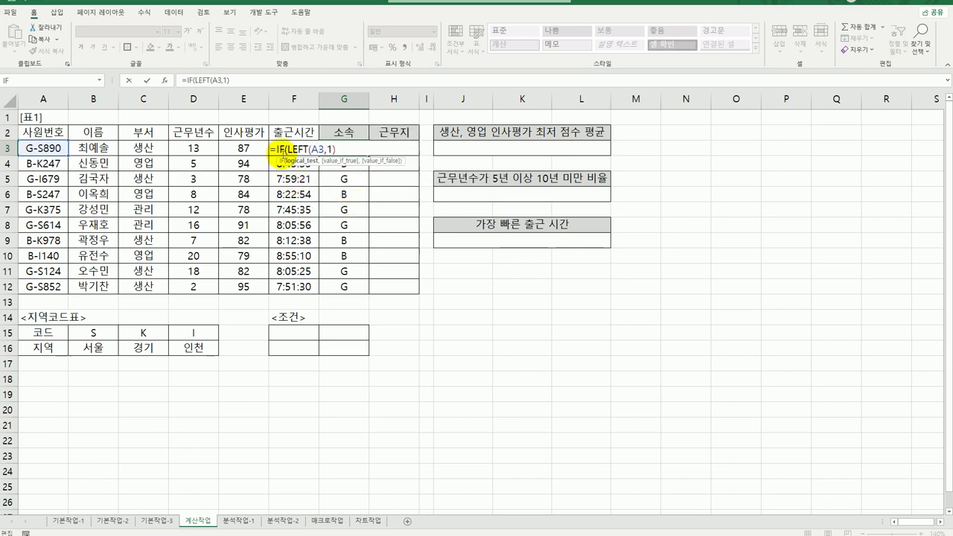
{"action": "left_click", "coordinate": [164, 80]}
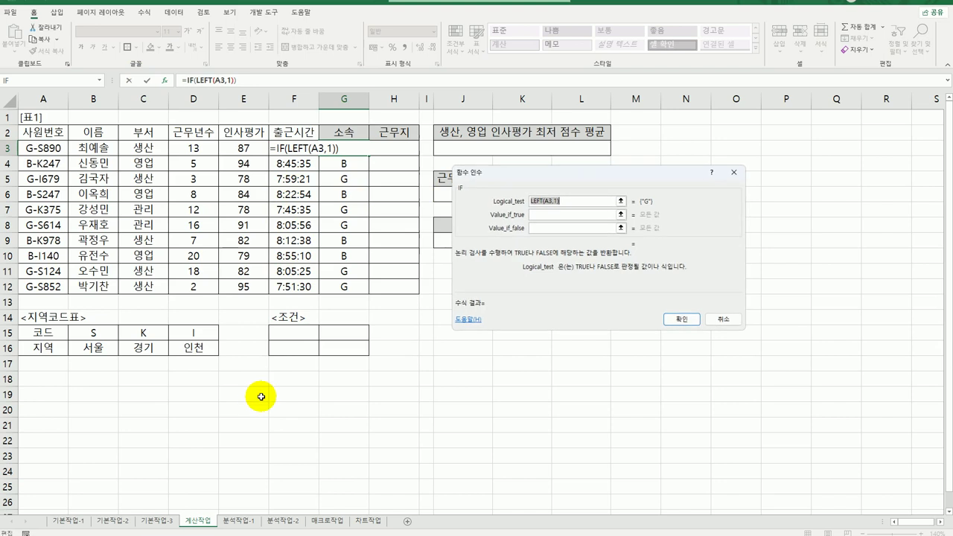
{"action": "left_click", "coordinate": [580, 201]}
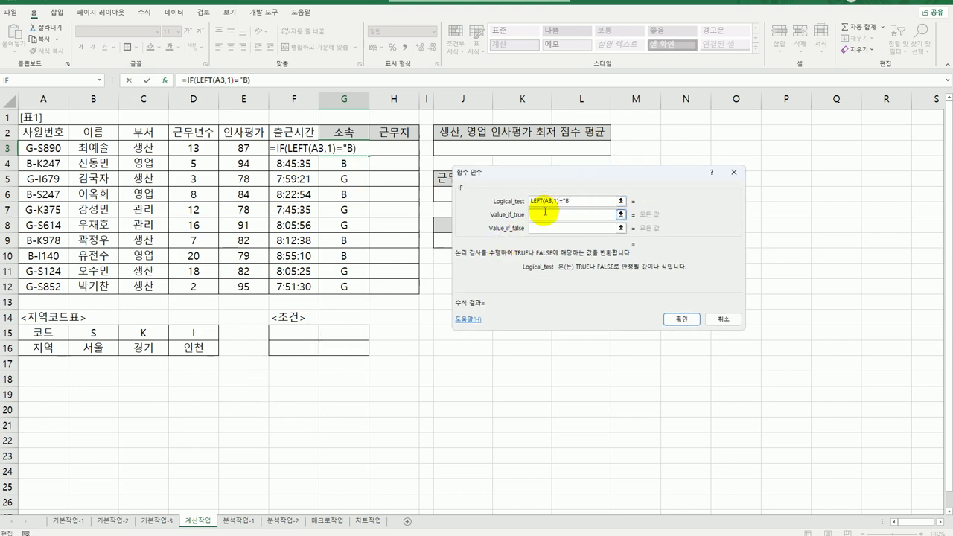
{"action": "type", "text": "=\"B\""}
Set the IF function's value if true to "본사" and its value if false to "지사"
{"action": "left_click", "coordinate": [545, 214]}
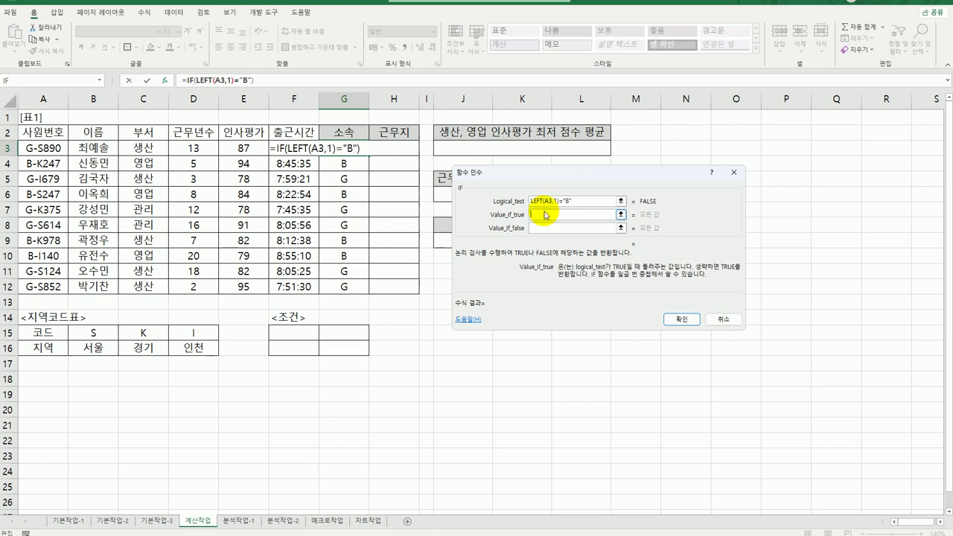
{"action": "type", "text": "\""}
{"action": "key", "text": "BackSpace"}
{"action": "type", "text": "\"본사\""}
{"action": "key", "text": "Tab"}
{"action": "type", "text": "\"지사\""}
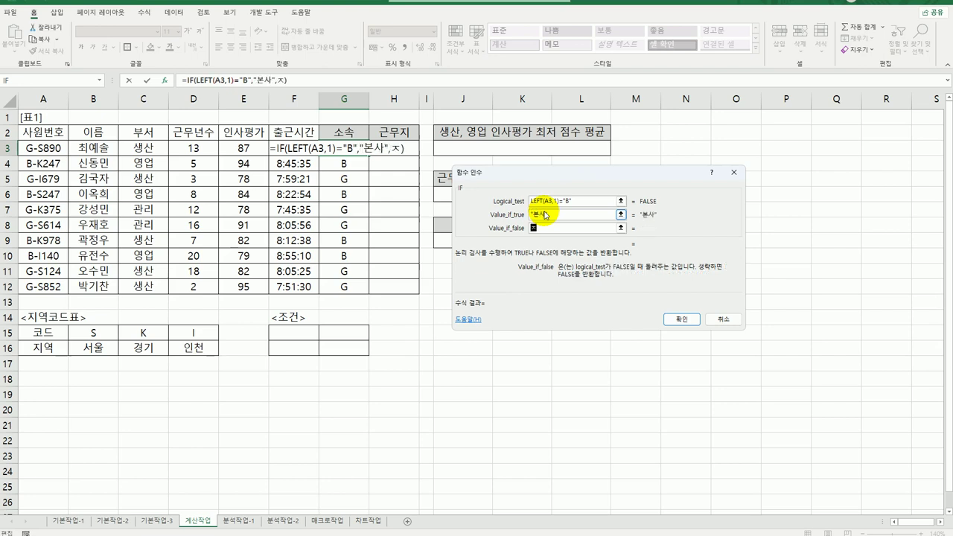
{"action": "key", "text": "Tab"}
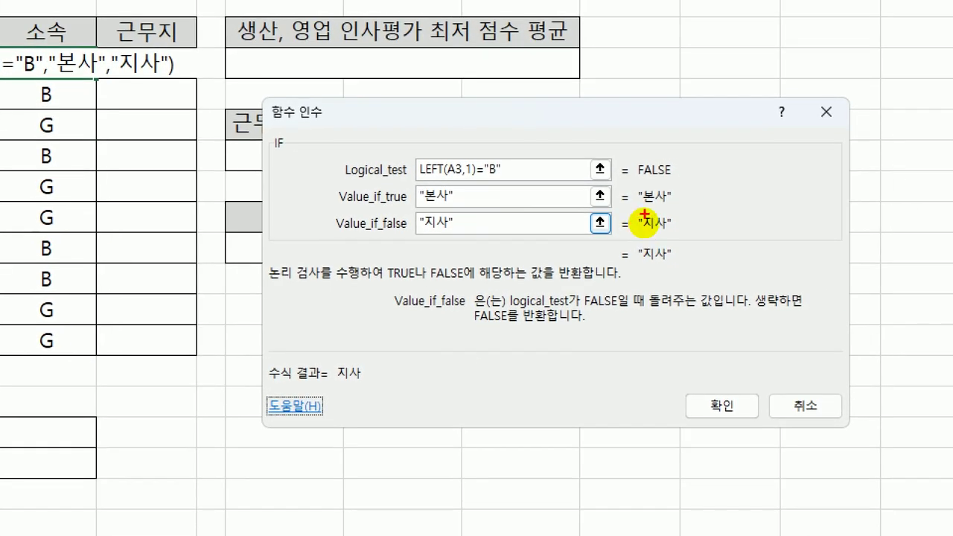
{"action": "left_click_drag", "start_coordinate": [400, 229], "coordinate": [453, 238]}
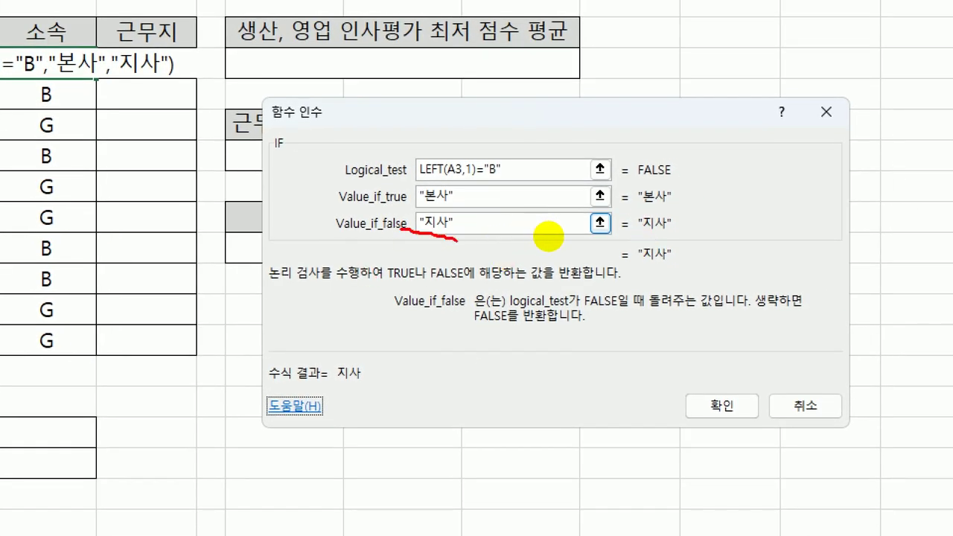
{"action": "left_click_drag", "start_coordinate": [417, 180], "coordinate": [472, 179]}
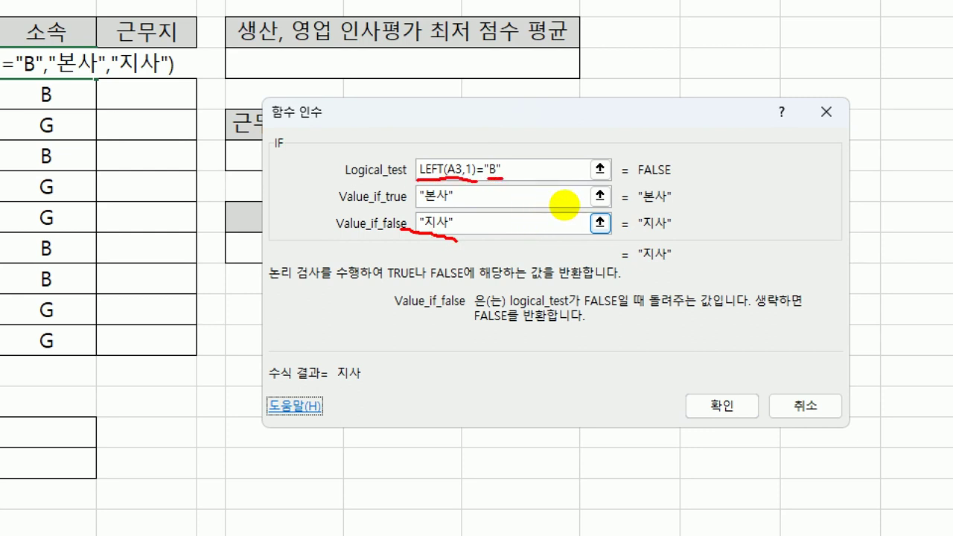
{"action": "left_click_drag", "start_coordinate": [479, 178], "coordinate": [502, 177]}
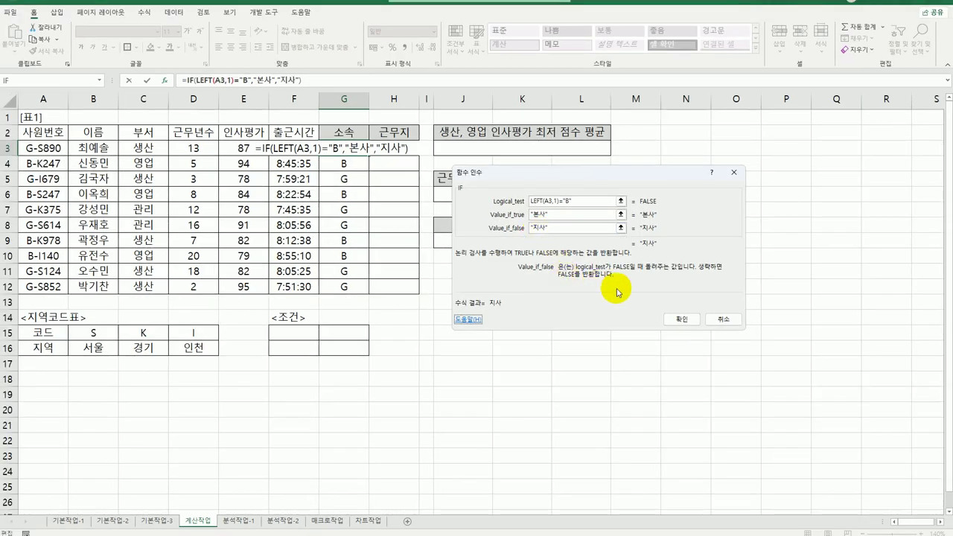
Apply the IF formula to G3 and fill it down the 소속 column to G12
{"action": "left_click", "coordinate": [721, 406]}
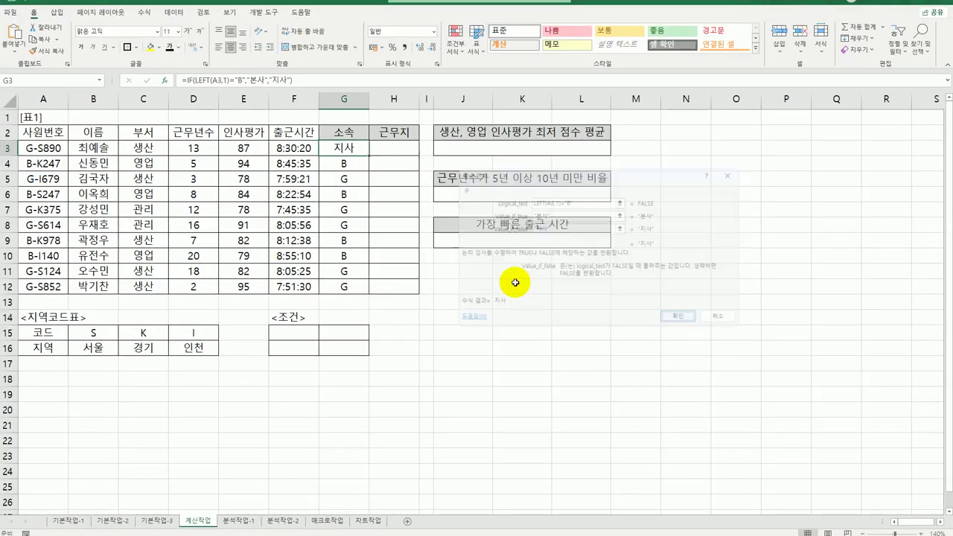
{"action": "double_click", "coordinate": [368, 154]}
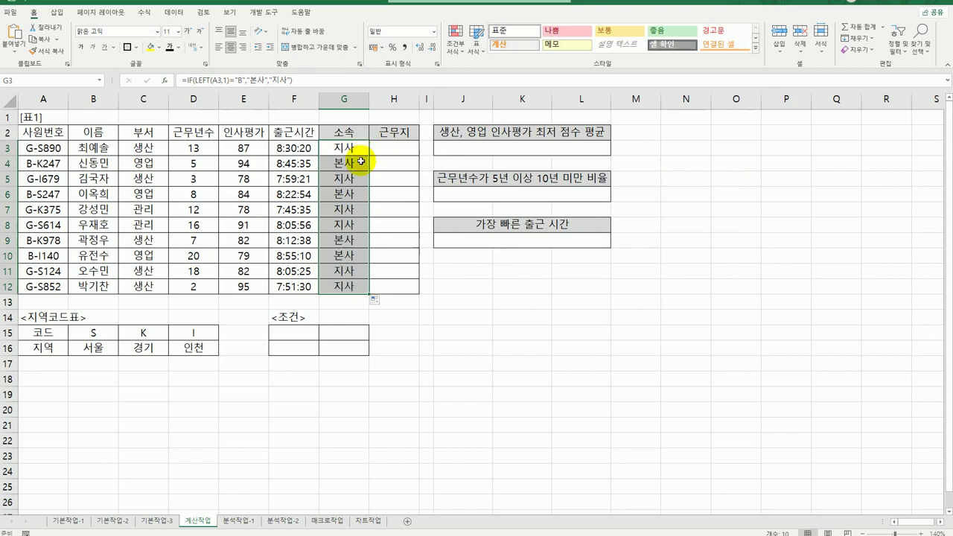
{"action": "left_click", "coordinate": [336, 284]}
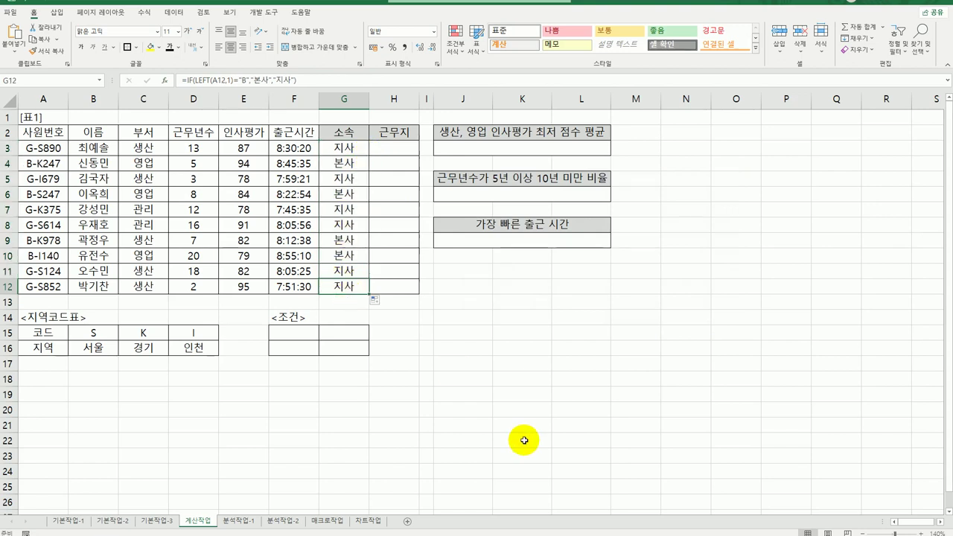
Examine the employee numbers in A3:A12 alongside the region code table in A15:D16
{"action": "left_click_drag", "start_coordinate": [46, 146], "coordinate": [37, 295]}
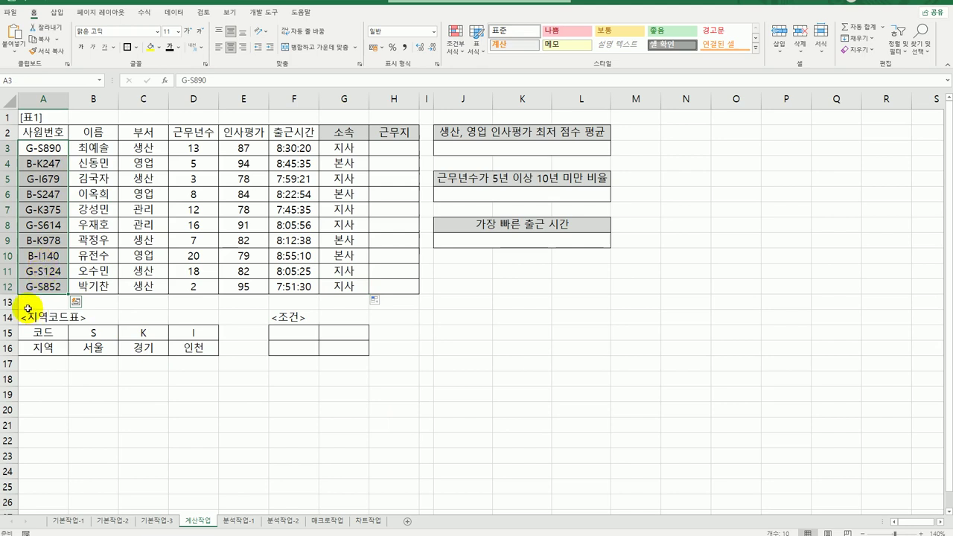
{"action": "left_click_drag", "start_coordinate": [37, 335], "coordinate": [189, 351]}
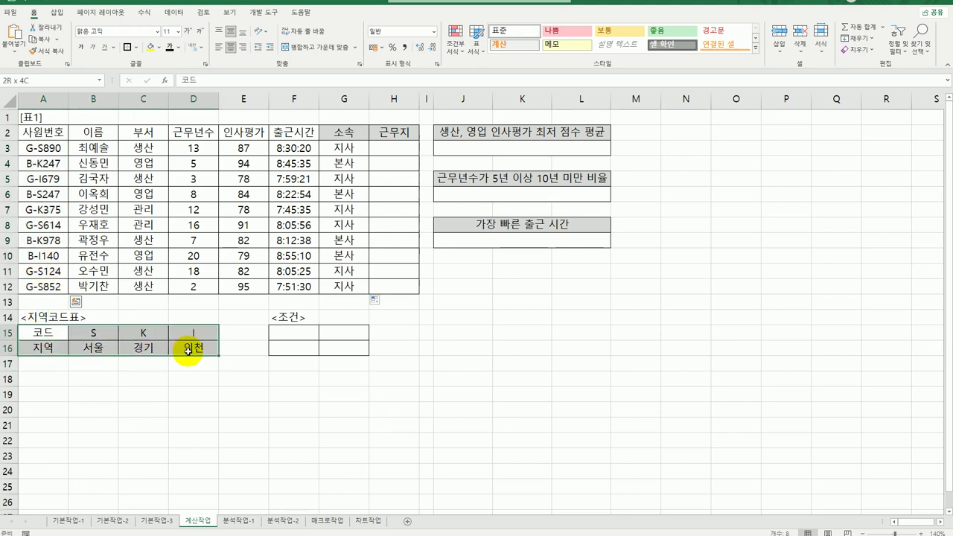
{"action": "left_click", "coordinate": [381, 151]}
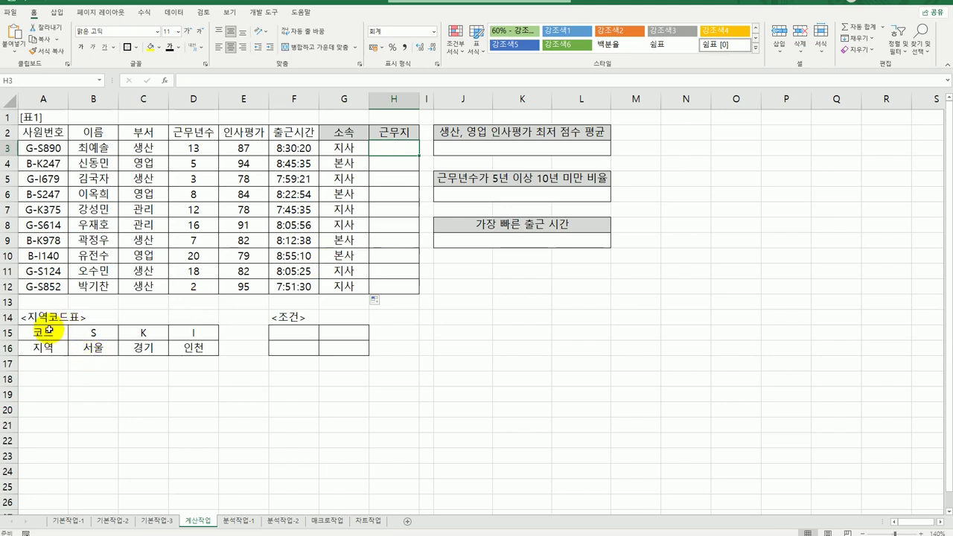
{"action": "left_click_drag", "start_coordinate": [38, 333], "coordinate": [186, 350]}
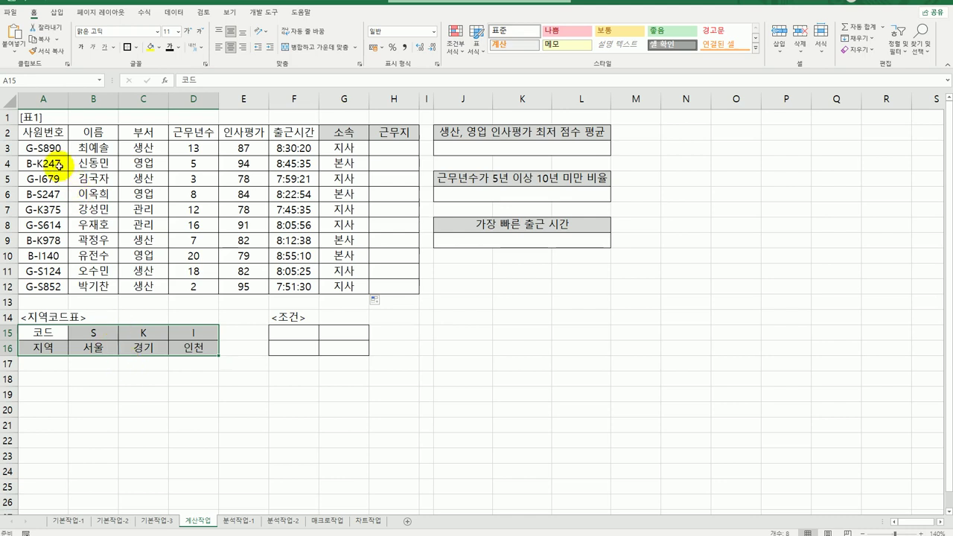
{"action": "left_click_drag", "start_coordinate": [46, 148], "coordinate": [47, 286]}
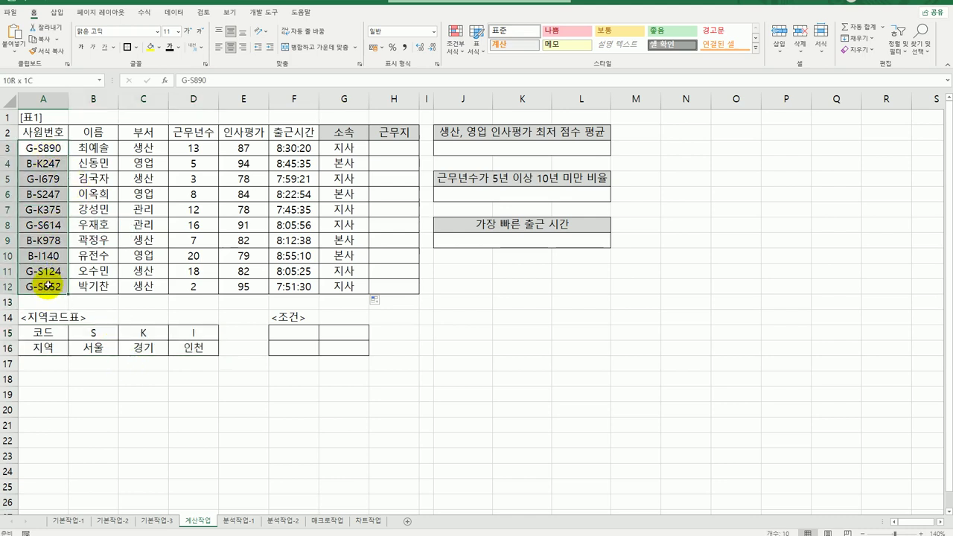
Start a MID function in H3 of the 근무지 column and open its function arguments
{"action": "left_click", "coordinate": [387, 149]}
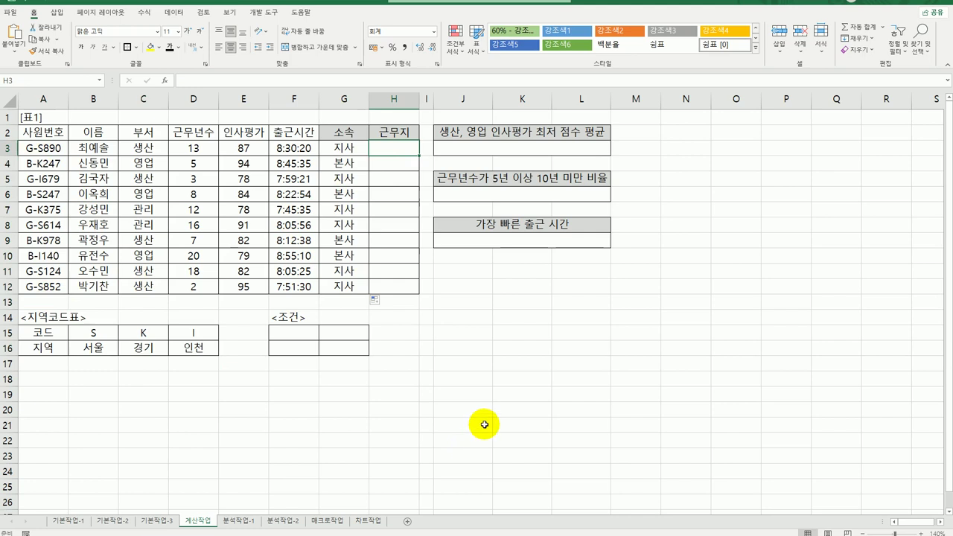
{"action": "type", "text": "=ㅡ"}
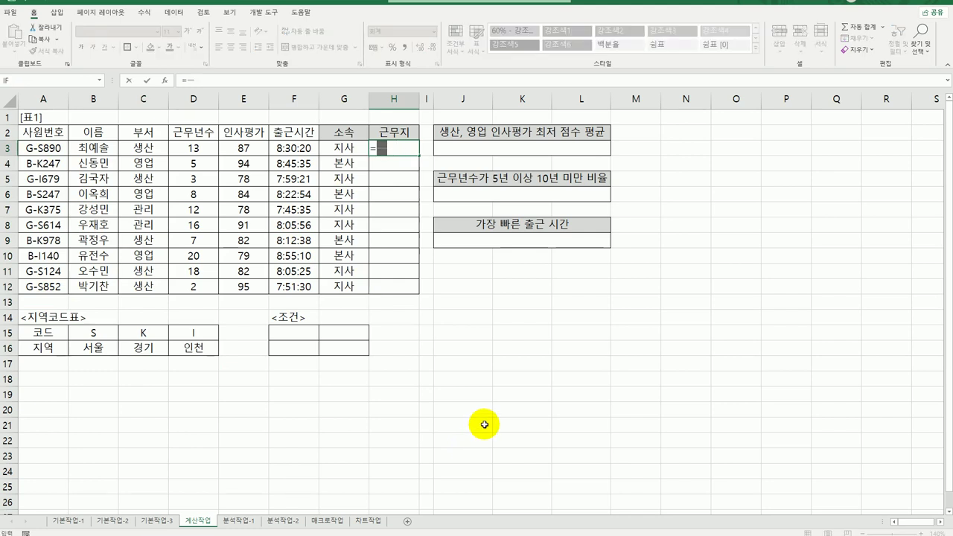
{"action": "type", "text": "m"}
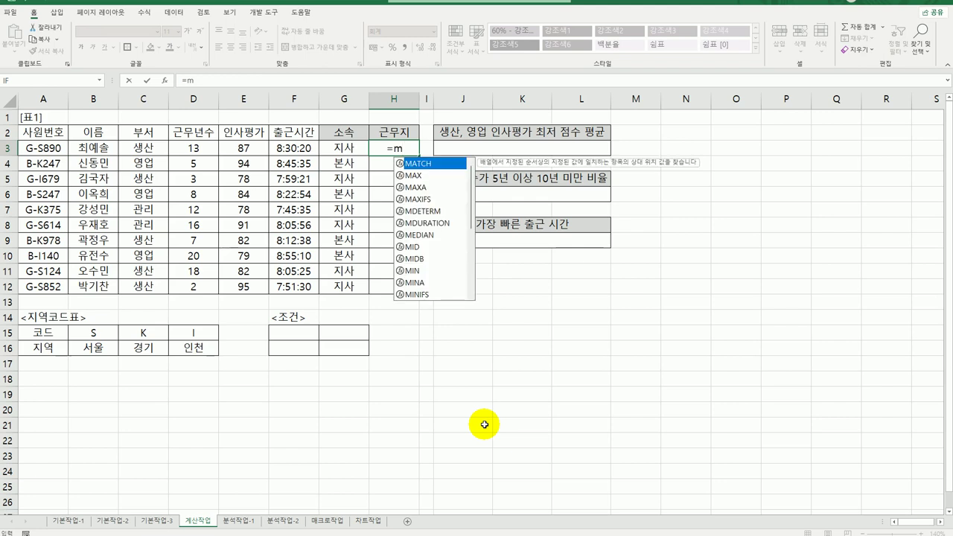
{"action": "type", "text": "i"}
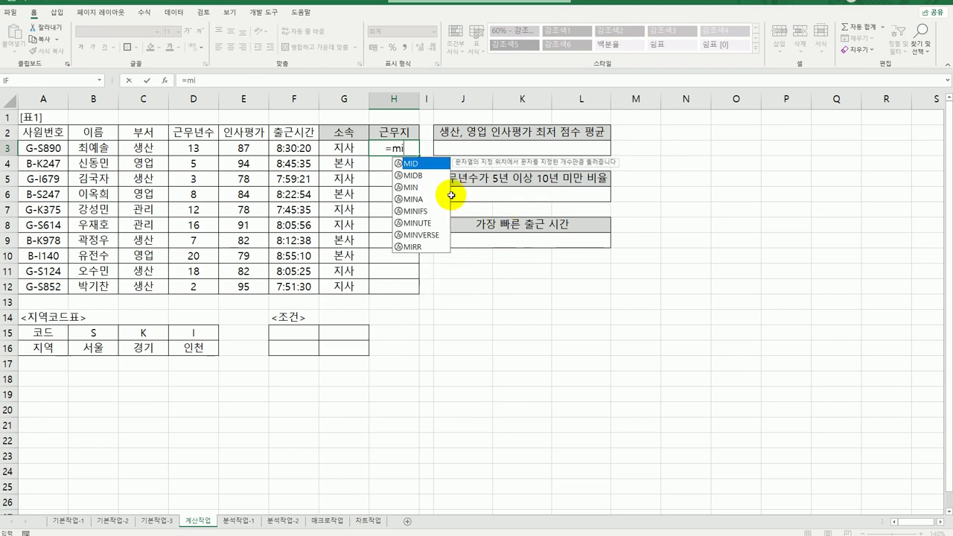
{"action": "double_click", "coordinate": [425, 163]}
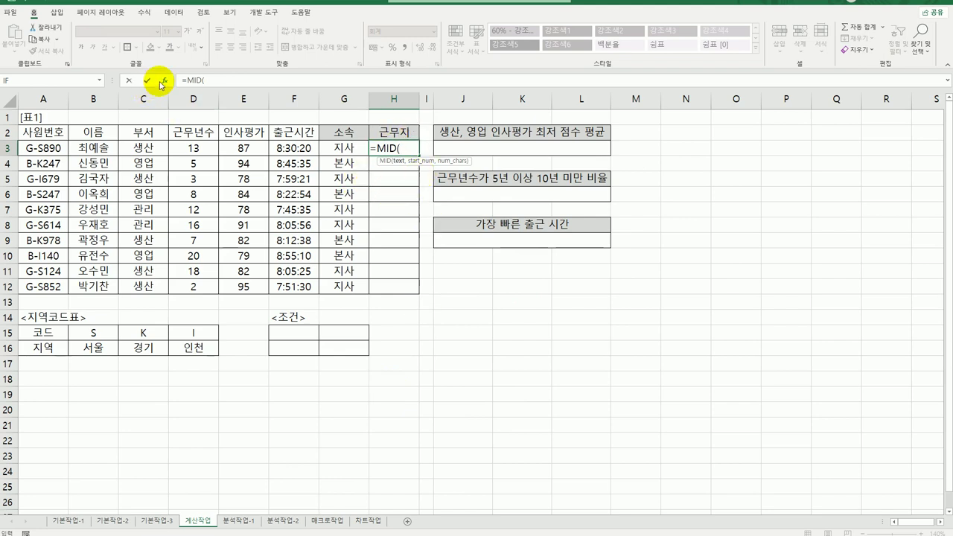
{"action": "left_click", "coordinate": [162, 81]}
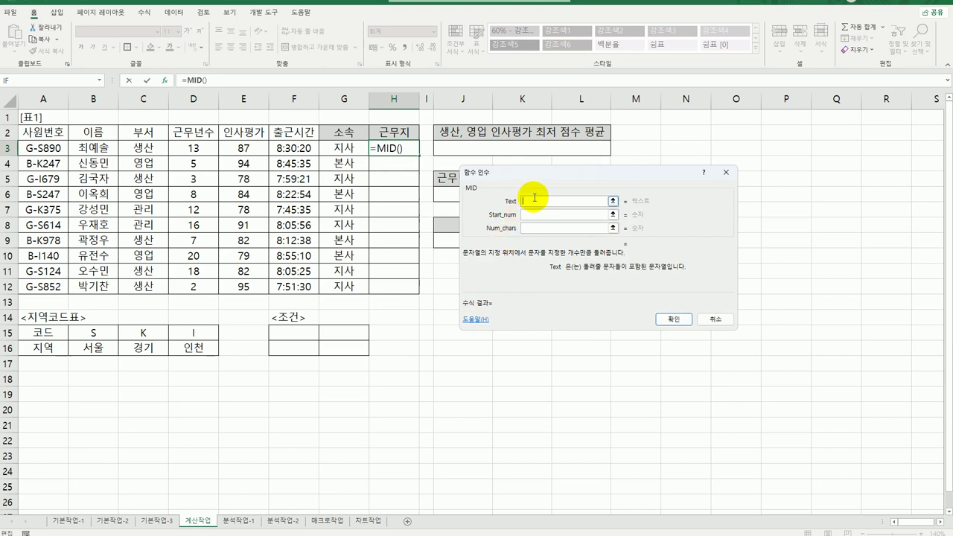
{"action": "left_click_drag", "start_coordinate": [536, 174], "coordinate": [531, 279]}
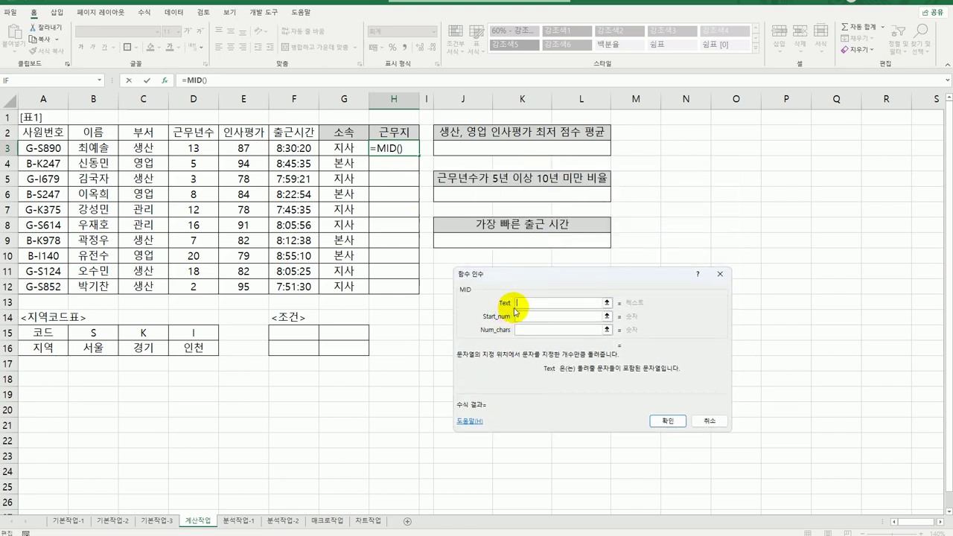
Complete the MID function with text A3, start position 3 and 1 character, and fill it down to H12
{"action": "left_click", "coordinate": [48, 152]}
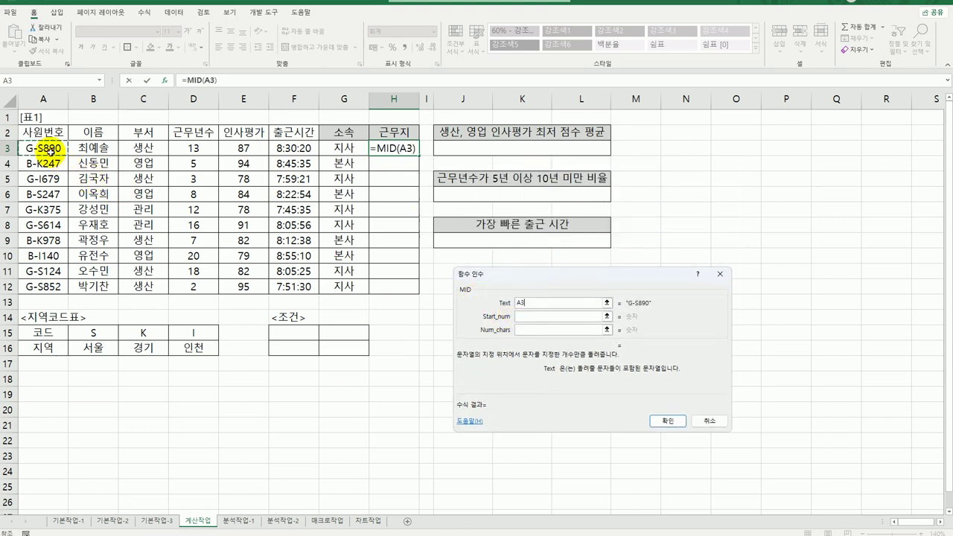
{"action": "left_click", "coordinate": [539, 316]}
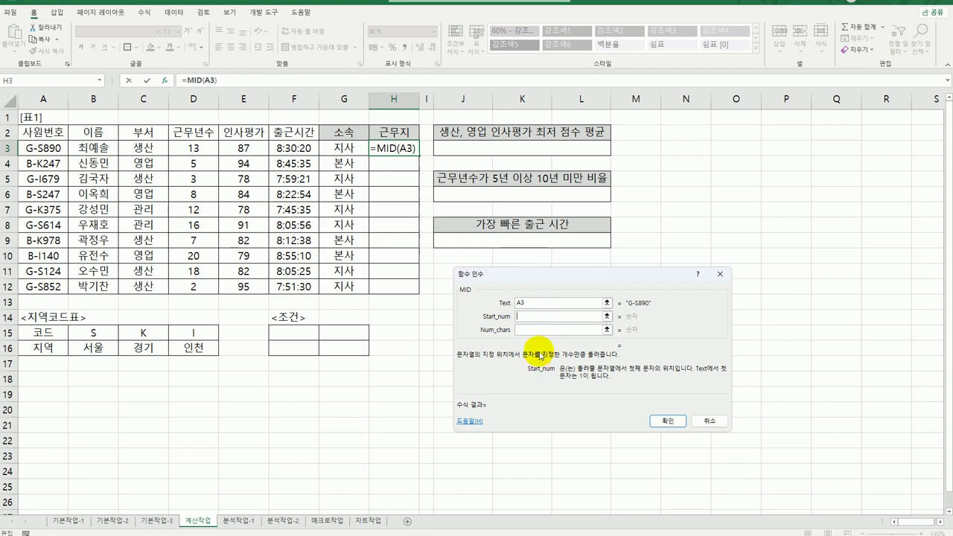
{"action": "type", "text": "3"}
{"action": "left_click", "coordinate": [540, 329]}
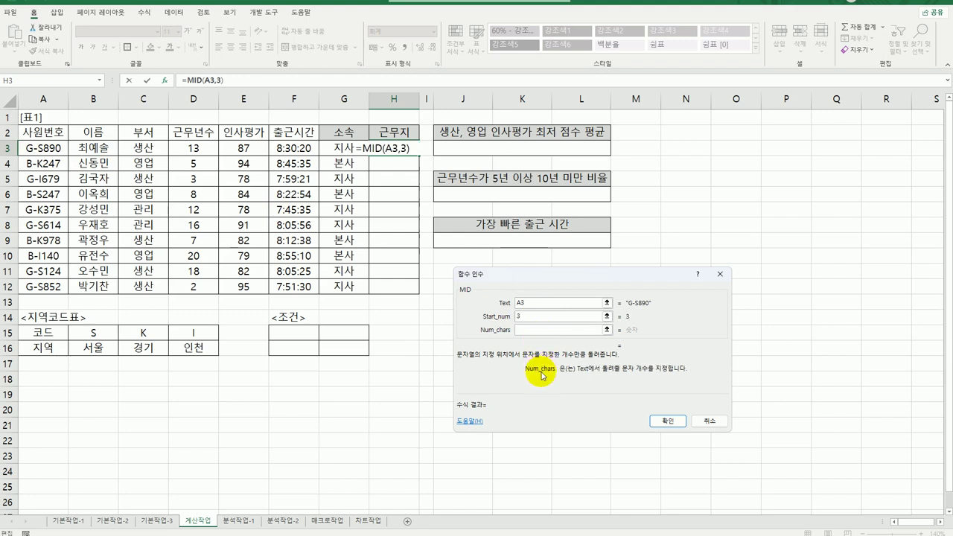
{"action": "type", "text": "1"}
{"action": "left_click", "coordinate": [663, 422]}
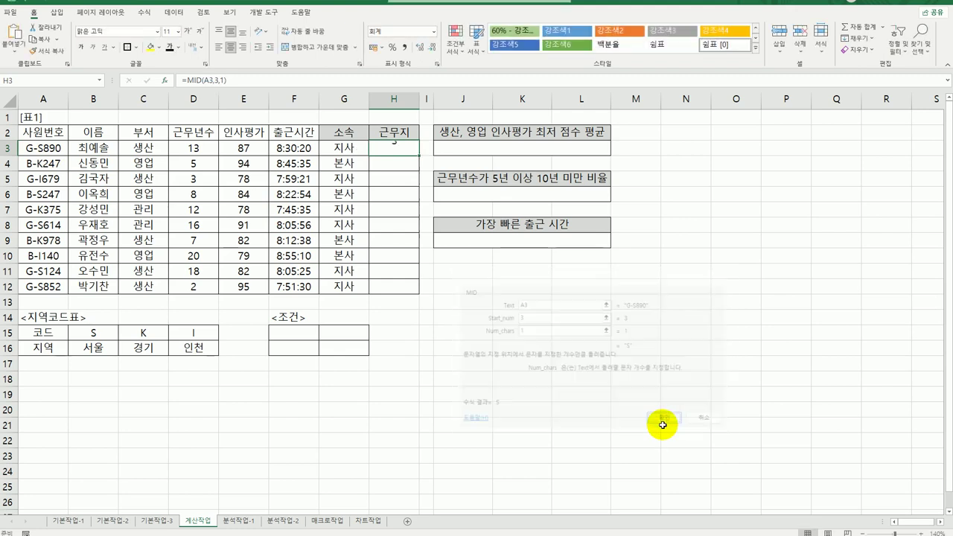
{"action": "double_click", "coordinate": [420, 155]}
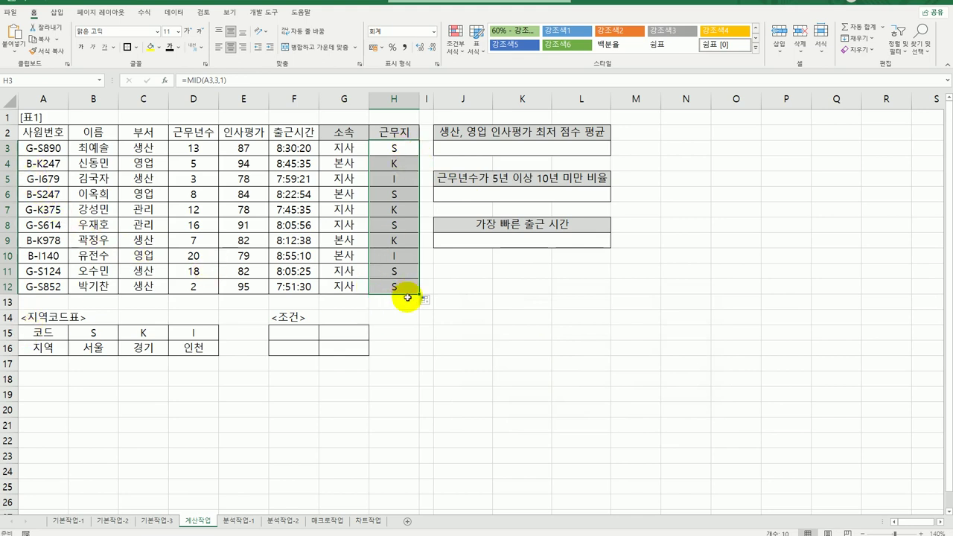
Wrap the MID formula in H3 in an HLOOKUP function as its lookup value and open the function arguments
{"action": "left_click", "coordinate": [394, 149]}
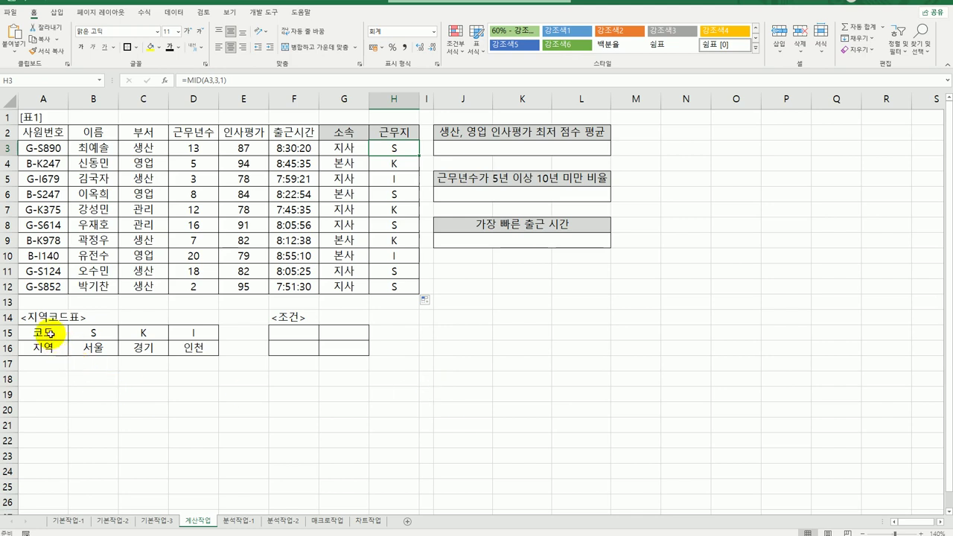
{"action": "left_click_drag", "start_coordinate": [45, 332], "coordinate": [206, 353]}
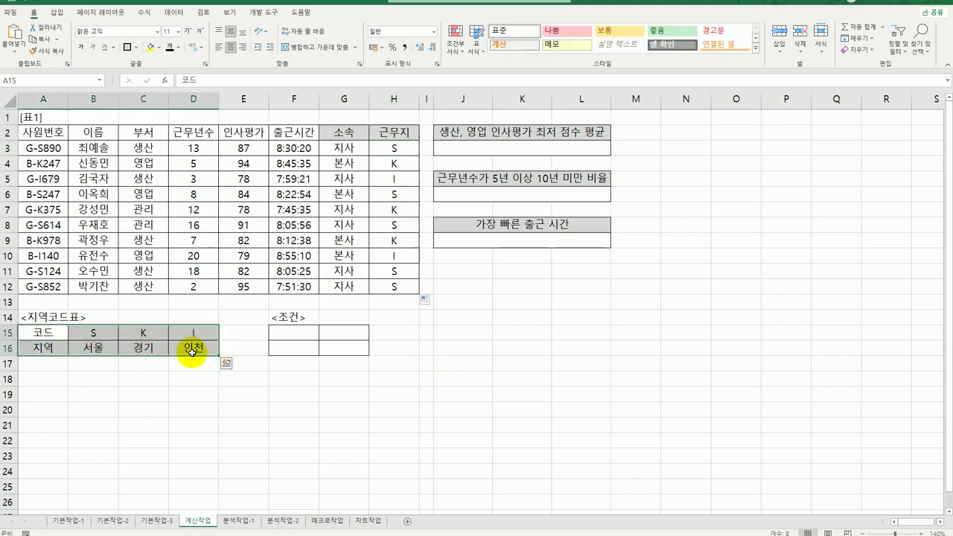
{"action": "left_click", "coordinate": [395, 149]}
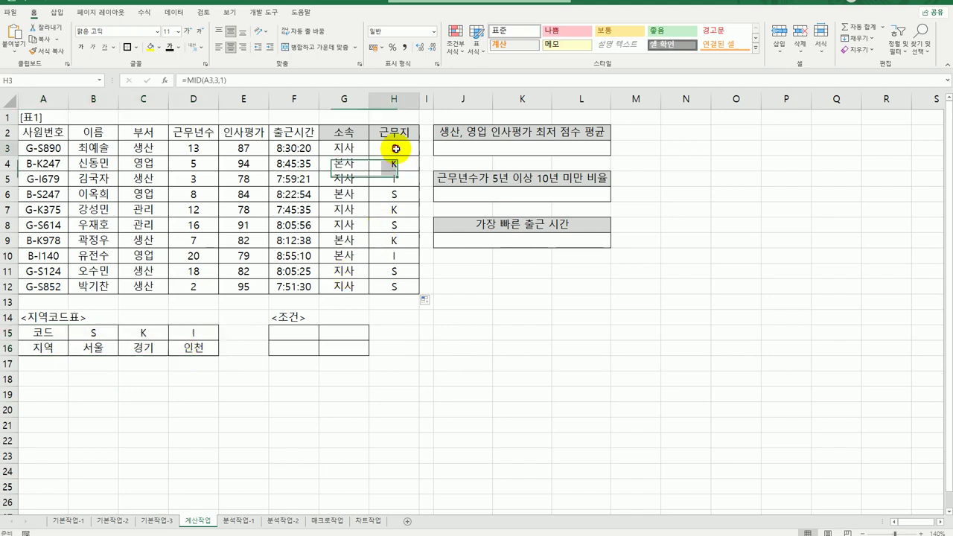
{"action": "double_click", "coordinate": [395, 148]}
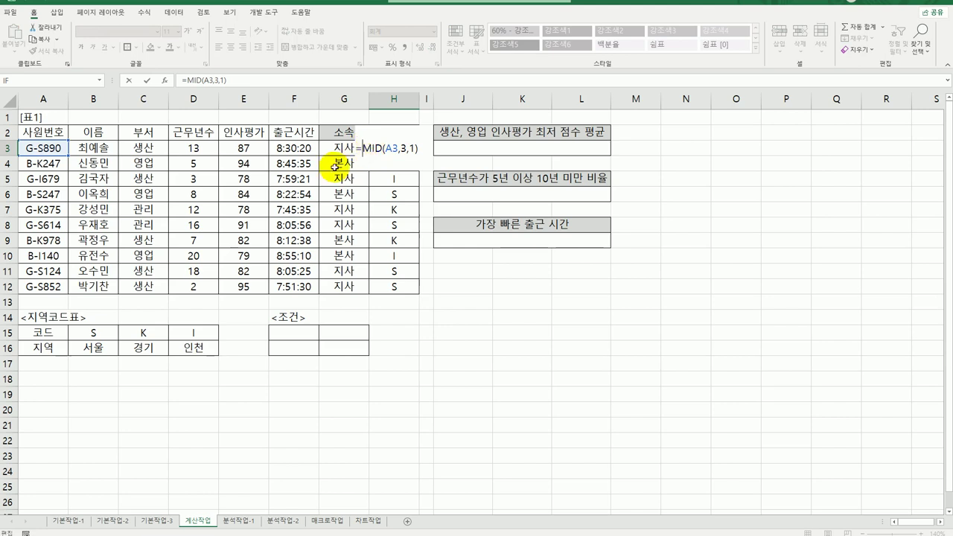
{"action": "type", "text": "hl"}
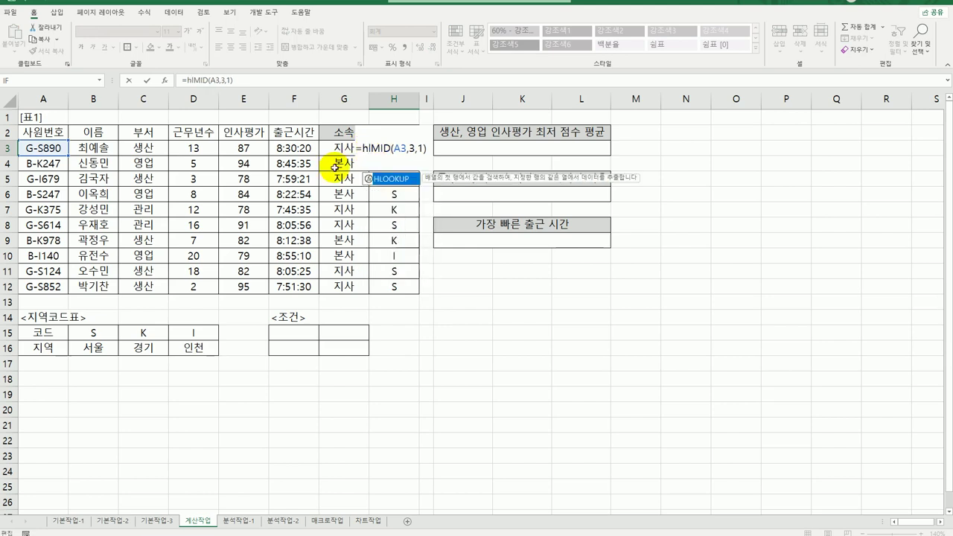
{"action": "double_click", "coordinate": [388, 180]}
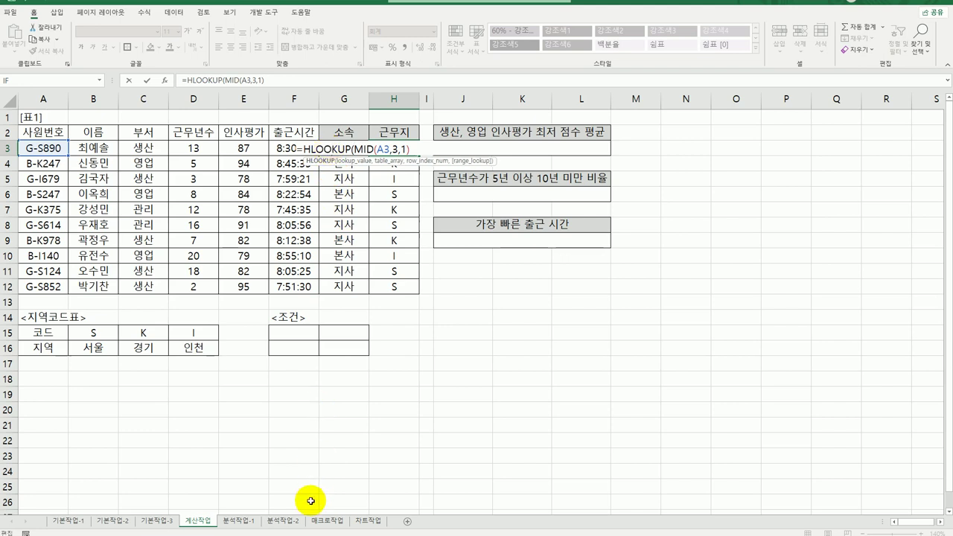
{"action": "left_click", "coordinate": [164, 80]}
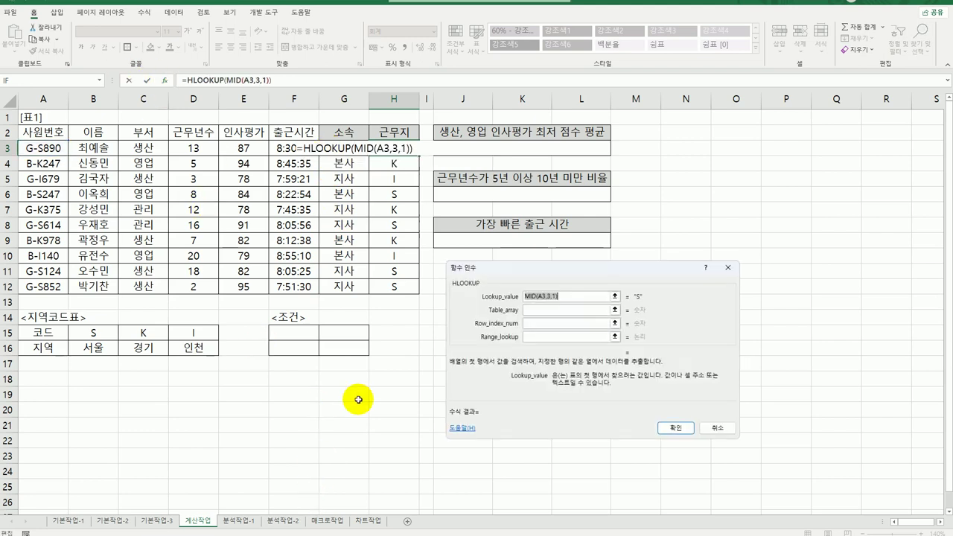
Set HLOOKUP's table array to the region codes and names as the absolute range $B$15:$D$16
{"action": "left_click", "coordinate": [535, 311]}
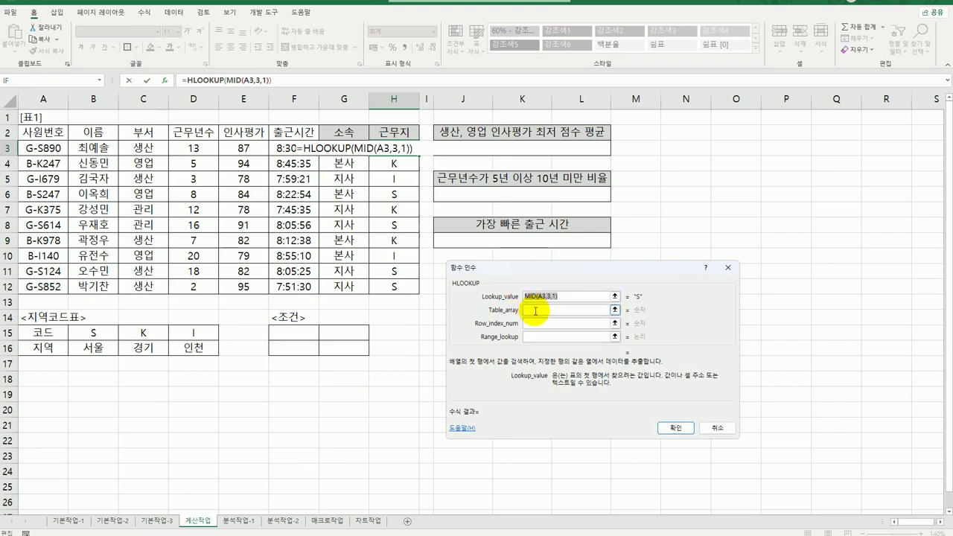
{"action": "left_click", "coordinate": [535, 312]}
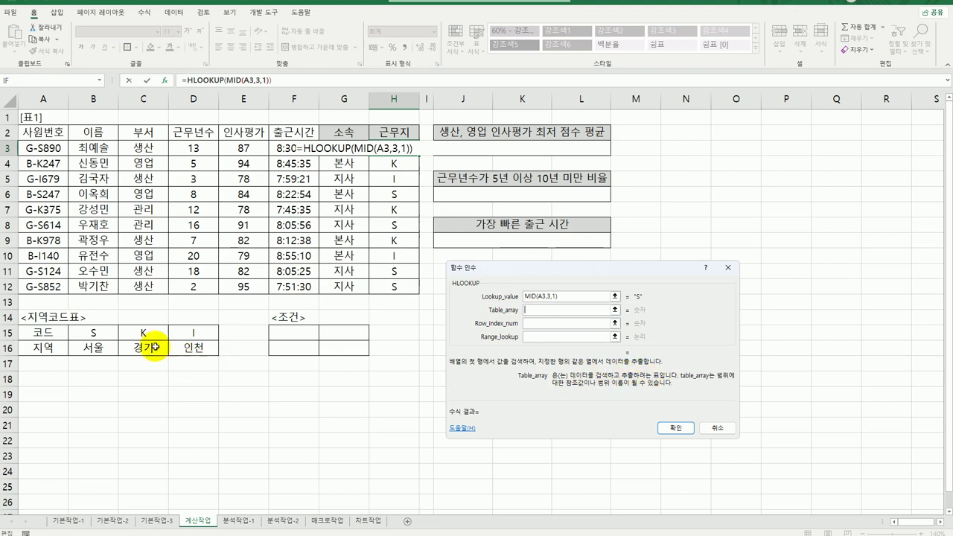
{"action": "left_click_drag", "start_coordinate": [93, 335], "coordinate": [189, 349]}
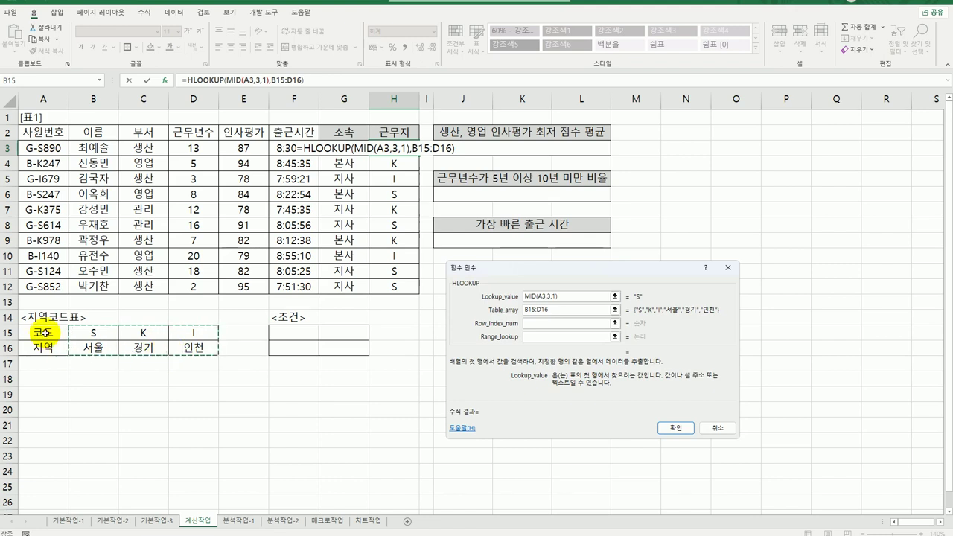
{"action": "left_click_drag", "start_coordinate": [44, 332], "coordinate": [186, 350]}
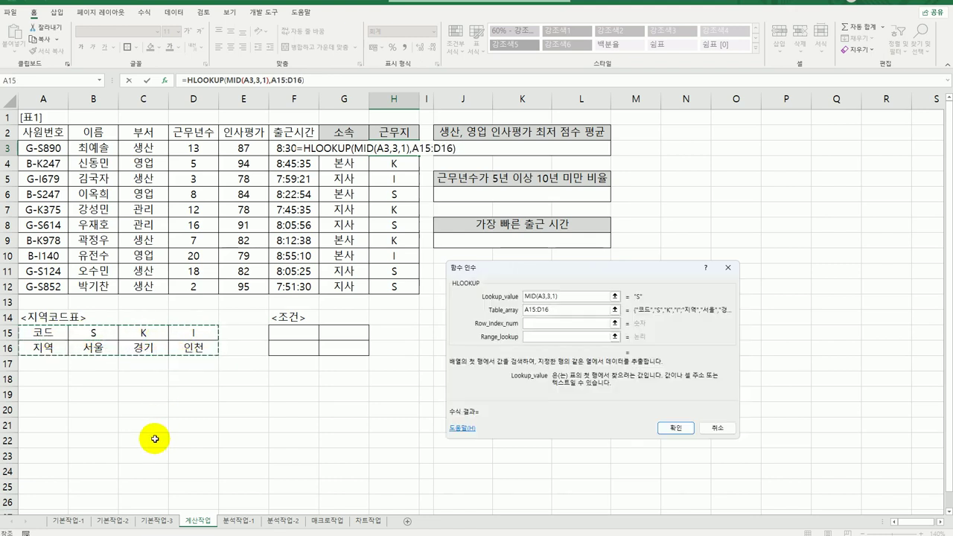
{"action": "left_click_drag", "start_coordinate": [82, 337], "coordinate": [199, 339]}
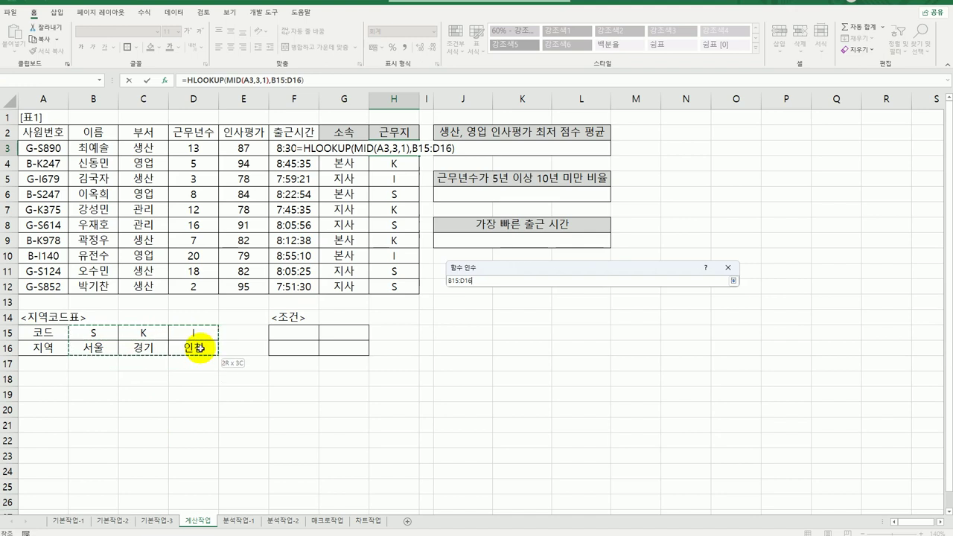
{"action": "left_click_drag", "start_coordinate": [199, 348], "coordinate": [199, 347]}
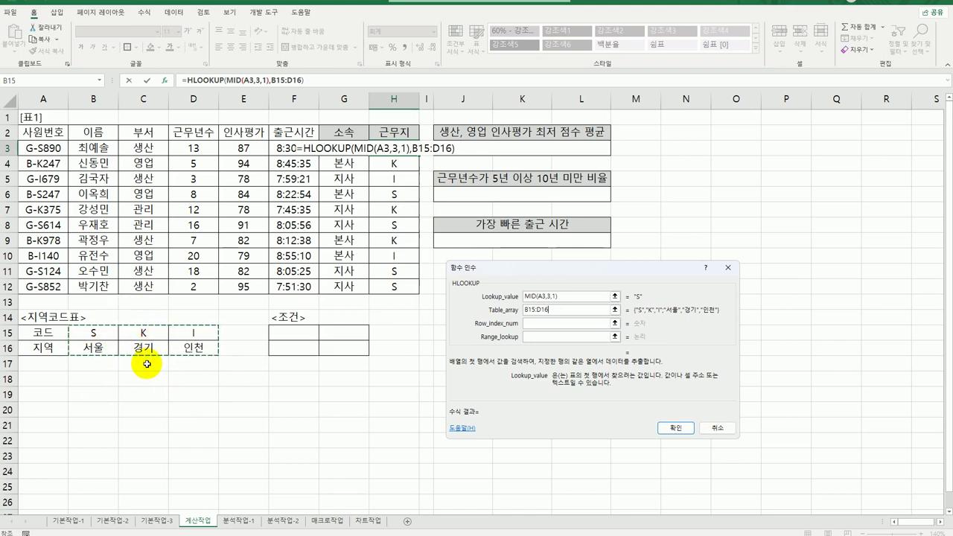
{"action": "key", "text": "F4"}
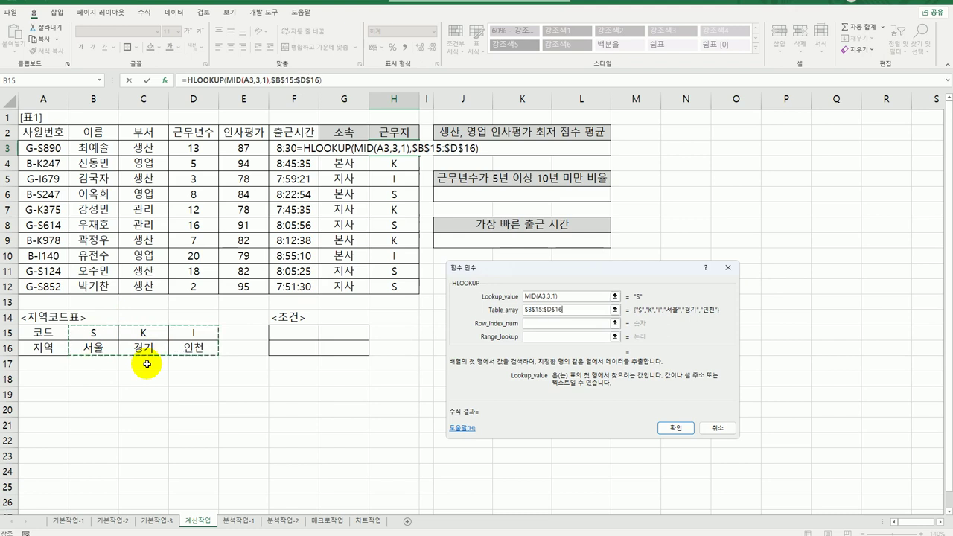
Set HLOOKUP's row index to 2 and its range lookup to 0, and apply the formula to H3
{"action": "left_click", "coordinate": [555, 323]}
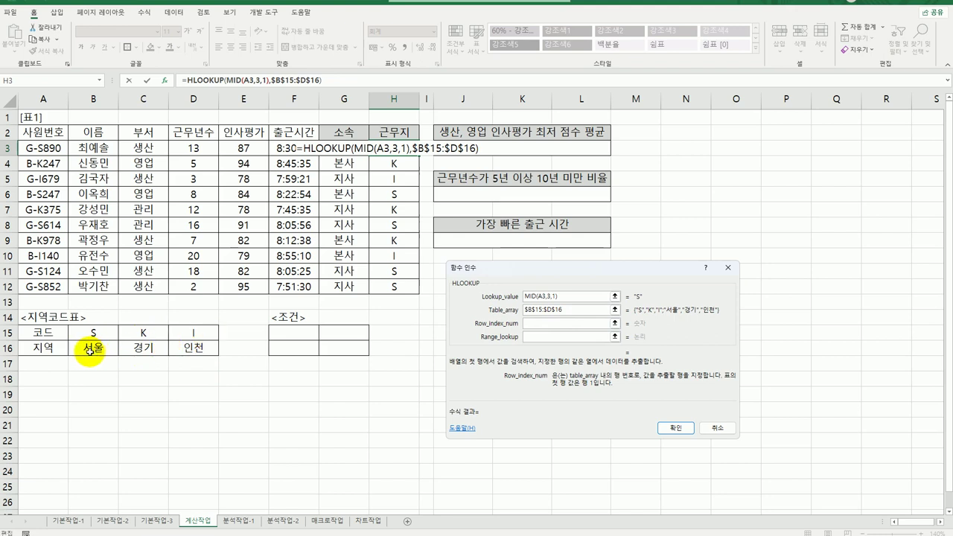
{"action": "type", "text": "2"}
{"action": "left_click", "coordinate": [535, 337]}
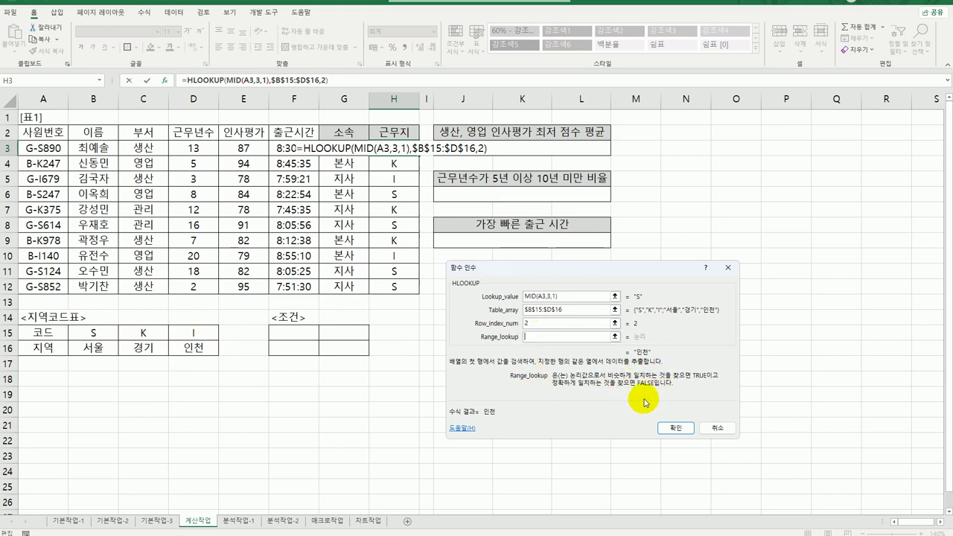
{"action": "type", "text": "0"}
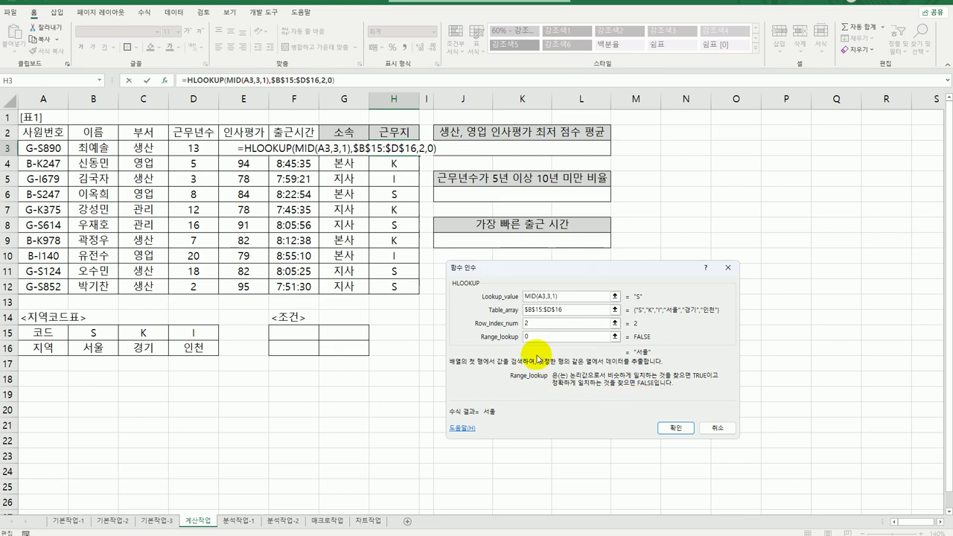
{"action": "left_click", "coordinate": [673, 430]}
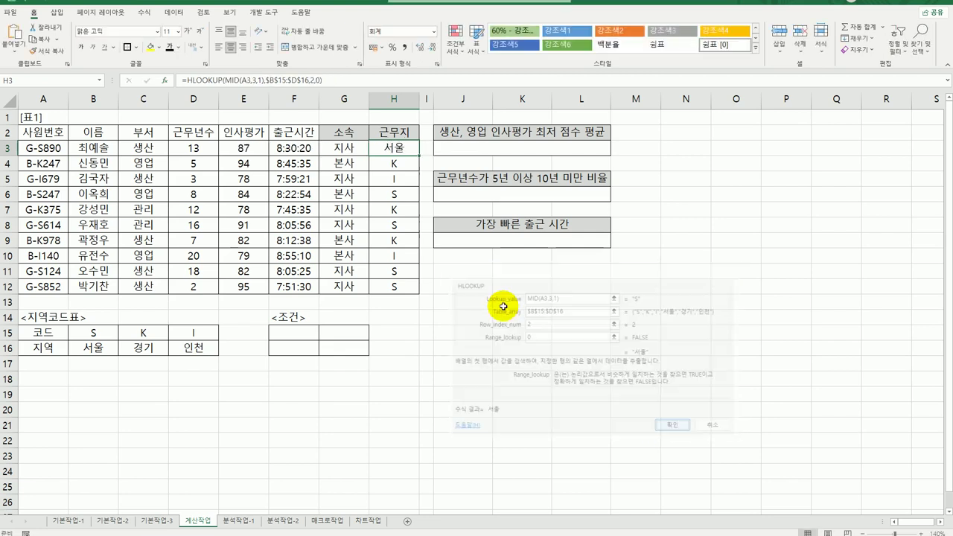
Fill the HLOOKUP formula in H3 down the 근무지 column to H12
{"action": "left_click_drag", "start_coordinate": [419, 157], "coordinate": [417, 292]}
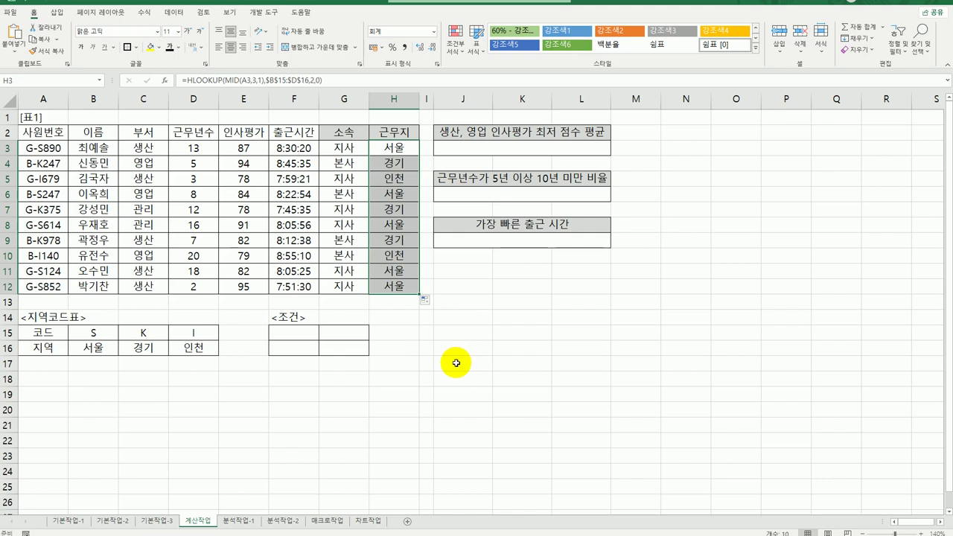
{"action": "left_click", "coordinate": [509, 147]}
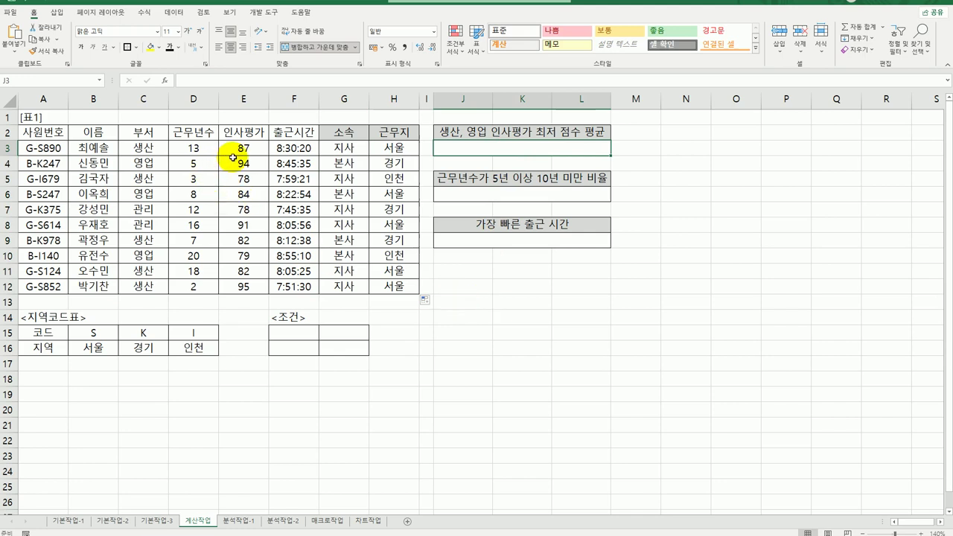
{"action": "left_click", "coordinate": [235, 148]}
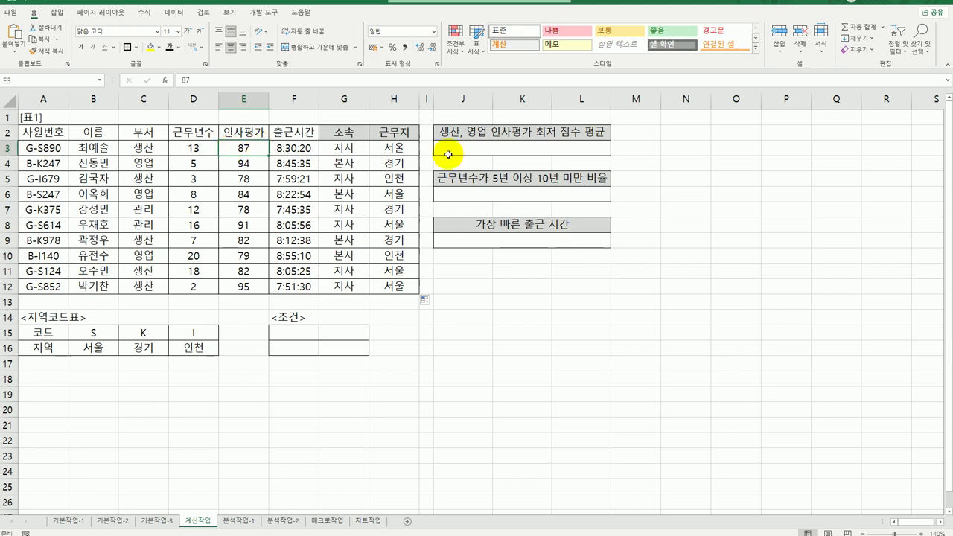
{"action": "left_click", "coordinate": [472, 147]}
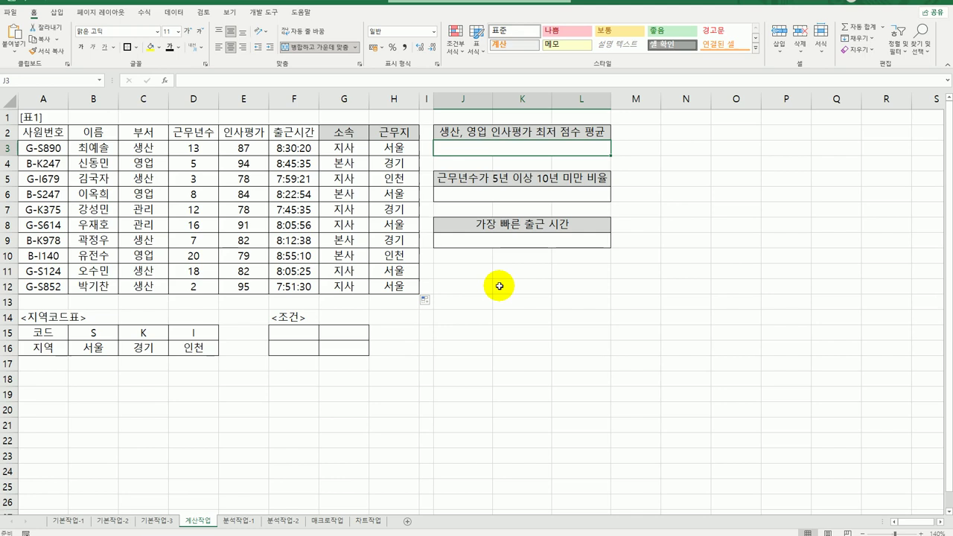
Enter 부서 as the field heading in both F15 and G15 of the <조건> criteria table
{"action": "left_click", "coordinate": [145, 134]}
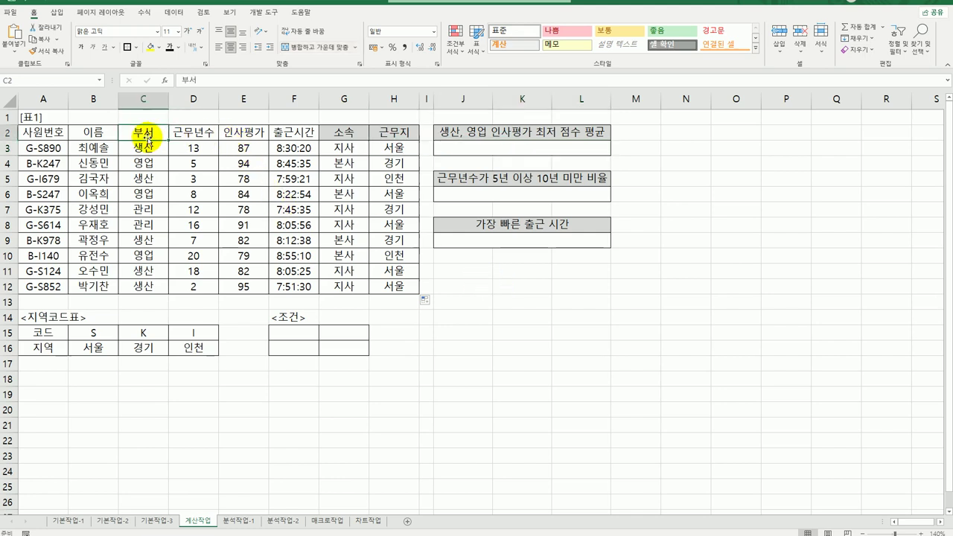
{"action": "left_click", "coordinate": [293, 332]}
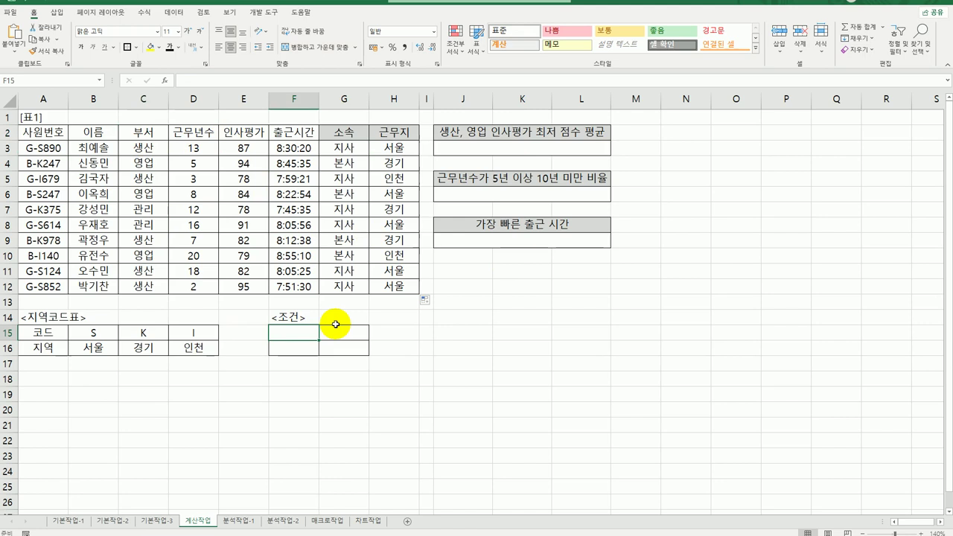
{"action": "type", "text": "qnt"}
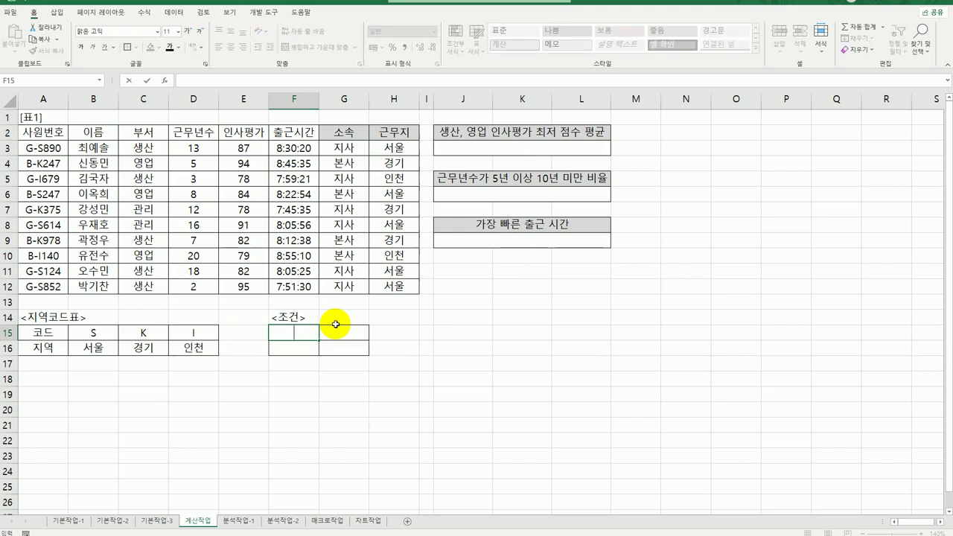
{"action": "type", "text": "tj"}
{"action": "key", "text": "Tab"}
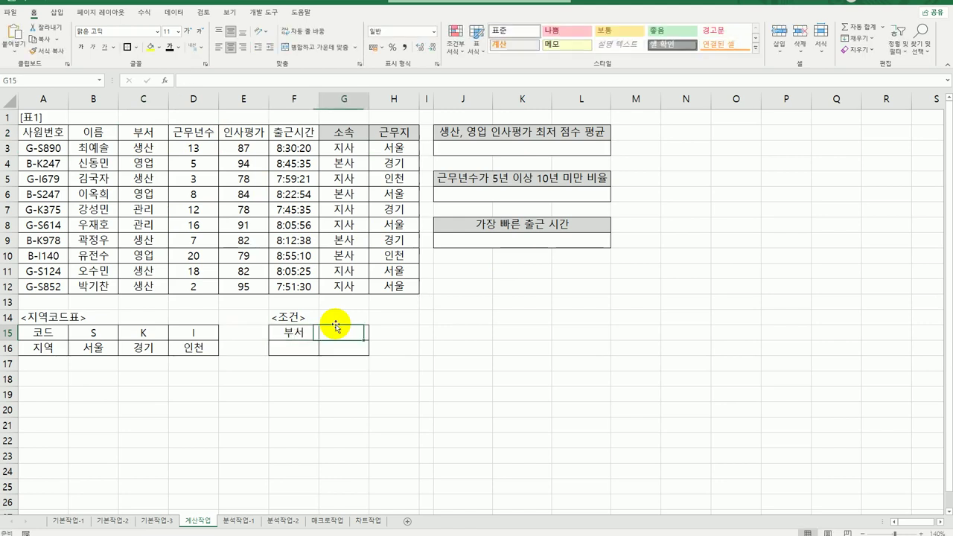
{"action": "type", "text": "qnttj"}
{"action": "key", "text": "Return"}
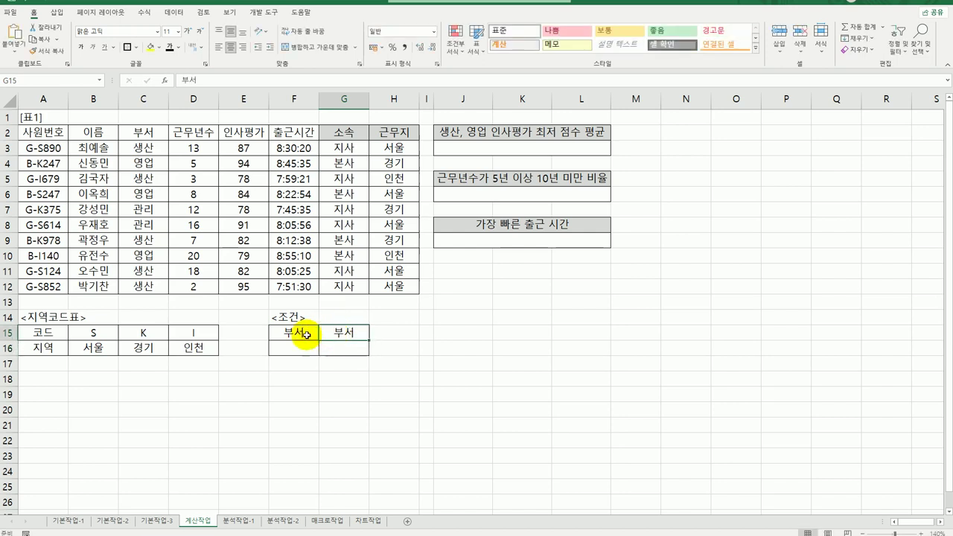
{"action": "left_click", "coordinate": [305, 333]}
{"action": "left_click", "coordinate": [342, 333]}
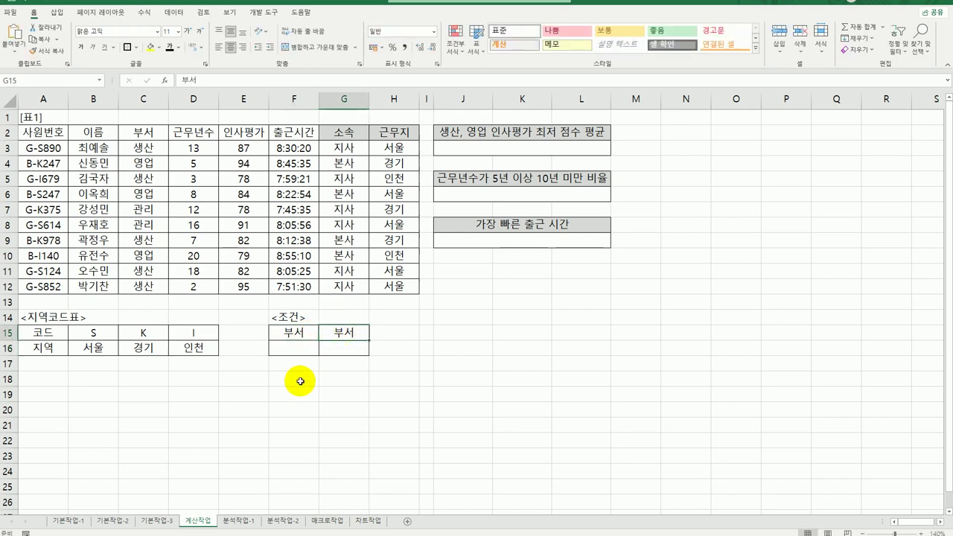
Enter the criteria values 생산 in F16 and 영업 in G16 beneath the 부서 headings
{"action": "left_click", "coordinate": [303, 347]}
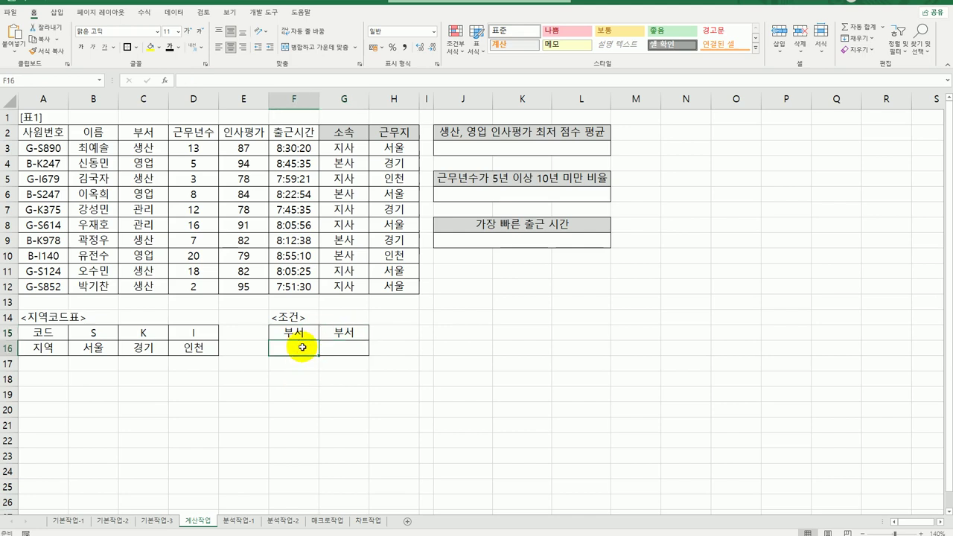
{"action": "type", "text": "생사"}
{"action": "key", "text": "Tab"}
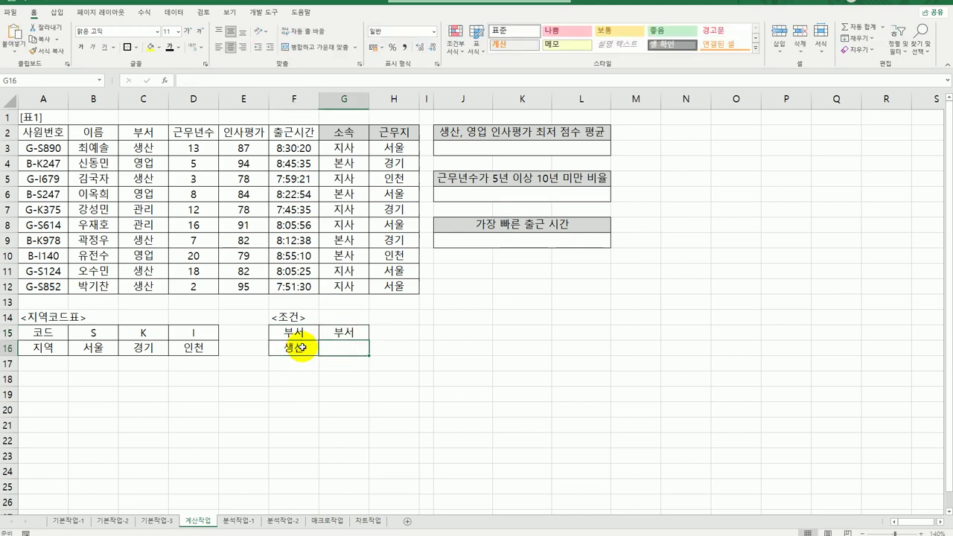
{"action": "type", "text": "여어"}
{"action": "key", "text": "BackSpace"}
{"action": "key", "text": "BackSpace"}
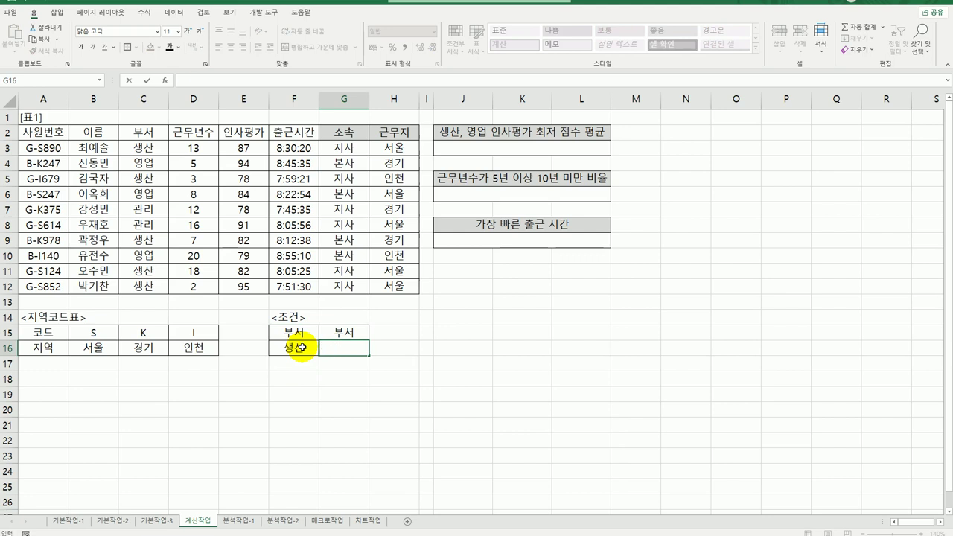
{"action": "type", "text": "ㅇㅕㅇㅇㅓㅂ"}
{"action": "key", "text": "Return"}
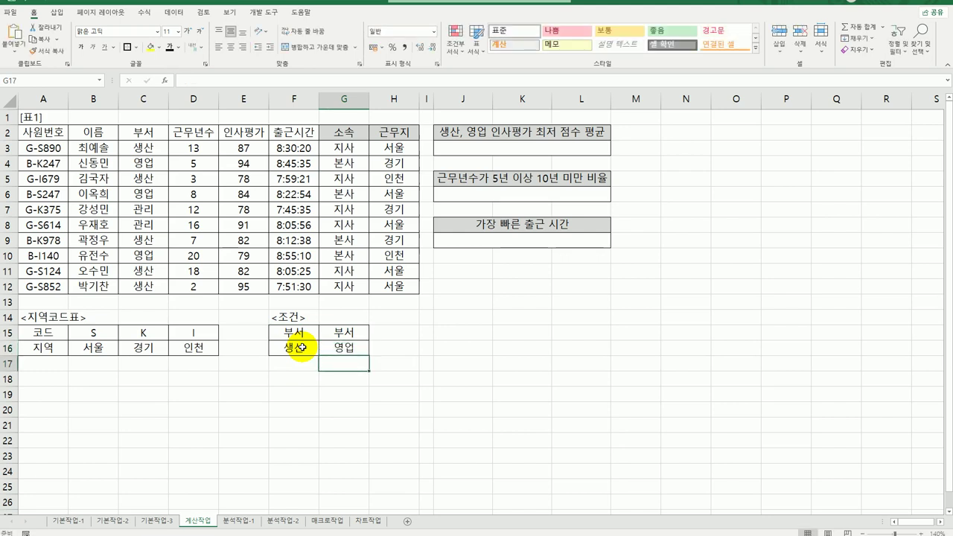
Start a DMIN formula in J3 under 생산, 영업 인사평가 최저 점수 평균 and open its function arguments
{"action": "left_click", "coordinate": [446, 149]}
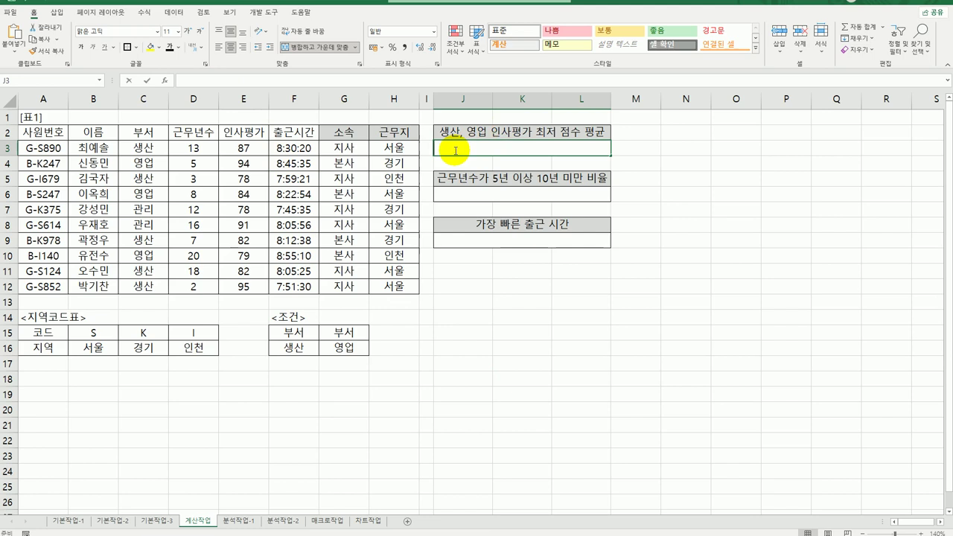
{"action": "type", "text": "="}
{"action": "key", "text": "BackSpace"}
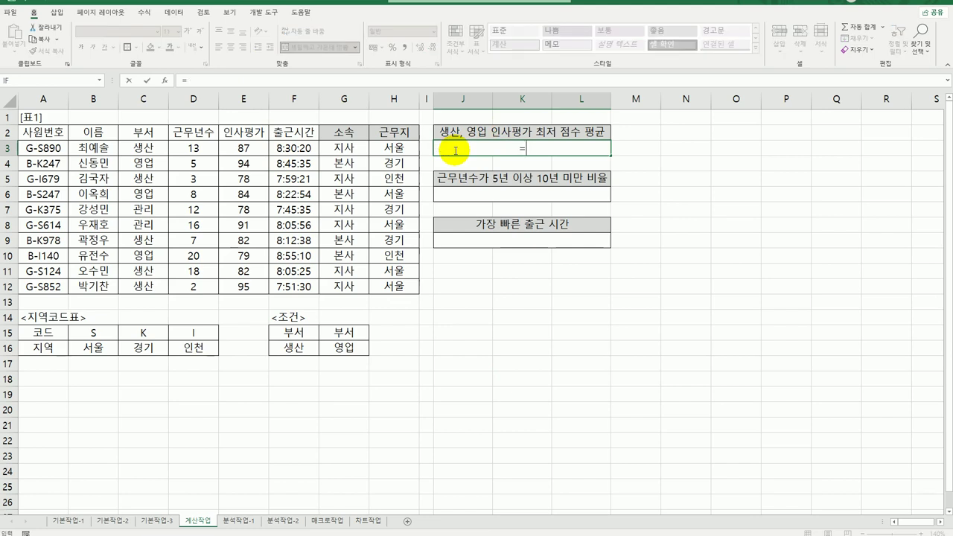
{"action": "type", "text": "dmi"}
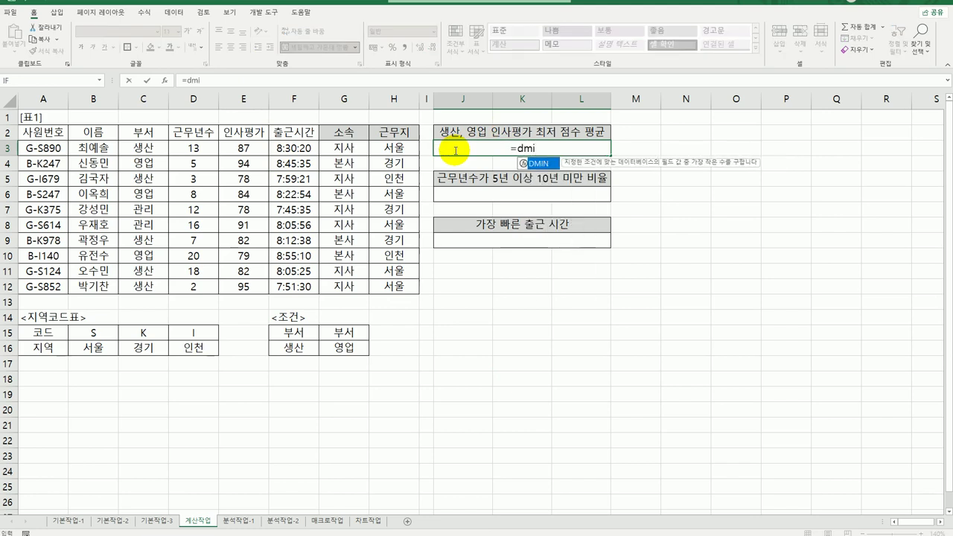
{"action": "double_click", "coordinate": [536, 163]}
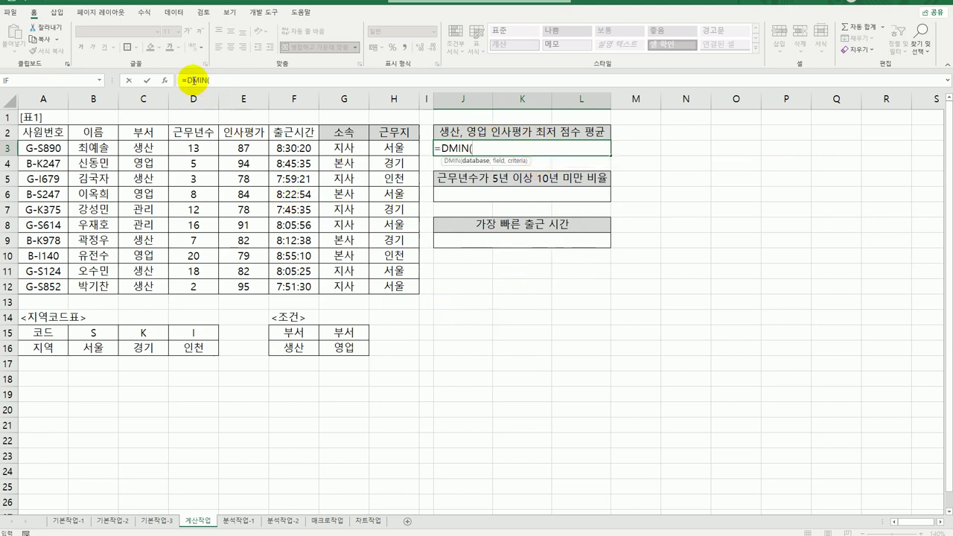
{"action": "left_click", "coordinate": [164, 80]}
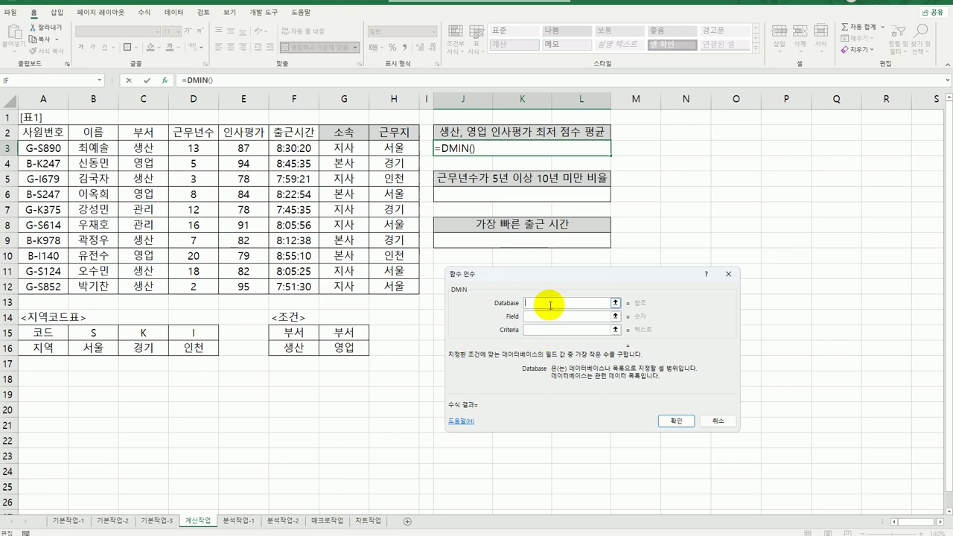
Set DMIN's database to A2:F12, field to E2 and criteria to F15:F16, and apply the formula to J3
{"action": "left_click_drag", "start_coordinate": [56, 132], "coordinate": [293, 286]}
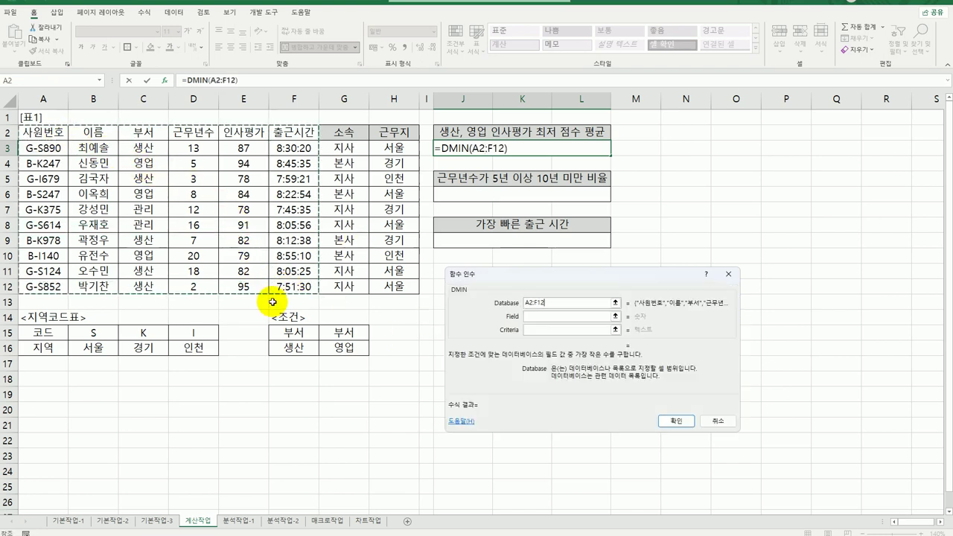
{"action": "left_click", "coordinate": [532, 317]}
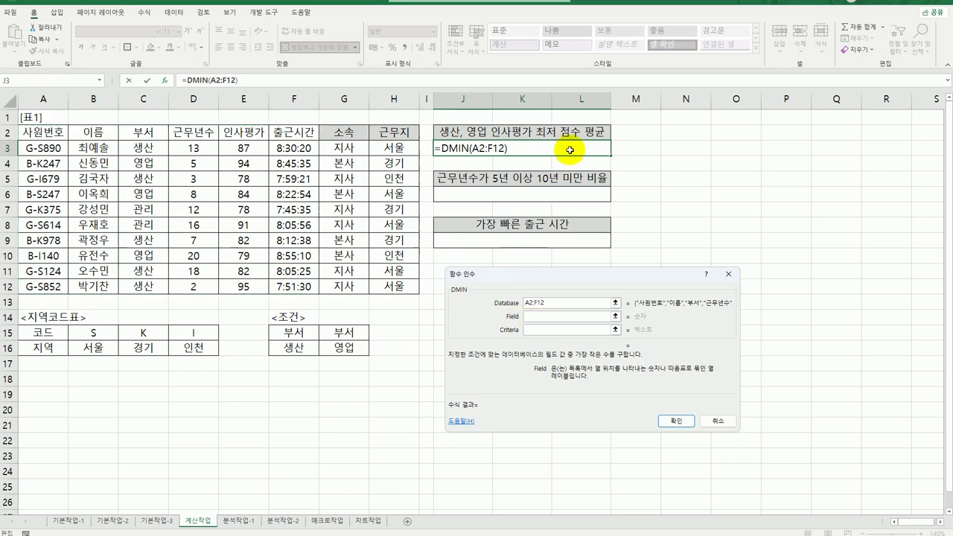
{"action": "left_click", "coordinate": [247, 129]}
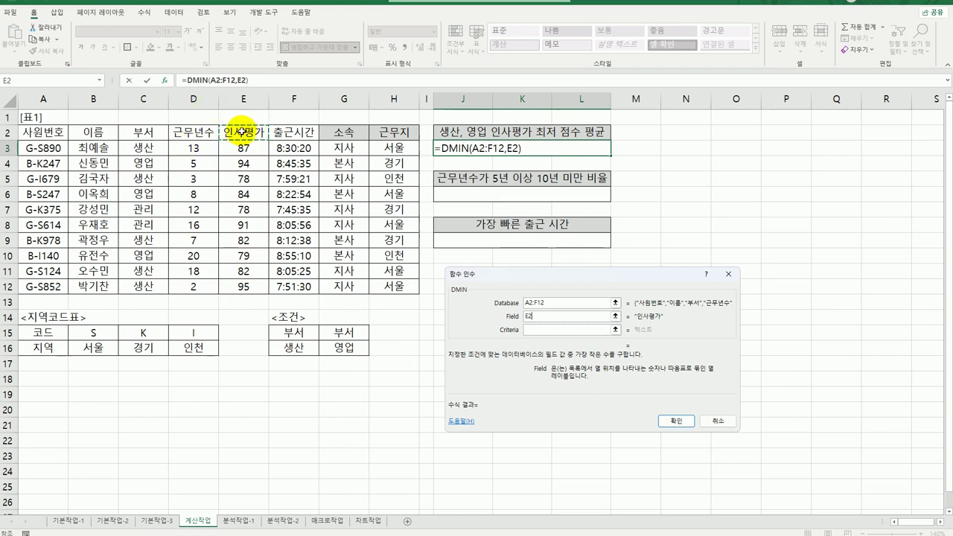
{"action": "left_click", "coordinate": [529, 330]}
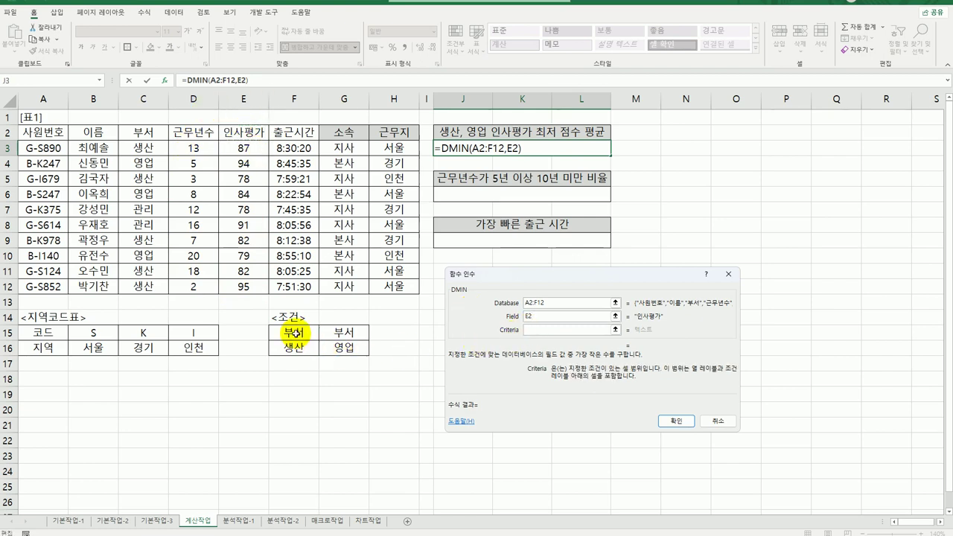
{"action": "left_click_drag", "start_coordinate": [296, 332], "coordinate": [296, 348]}
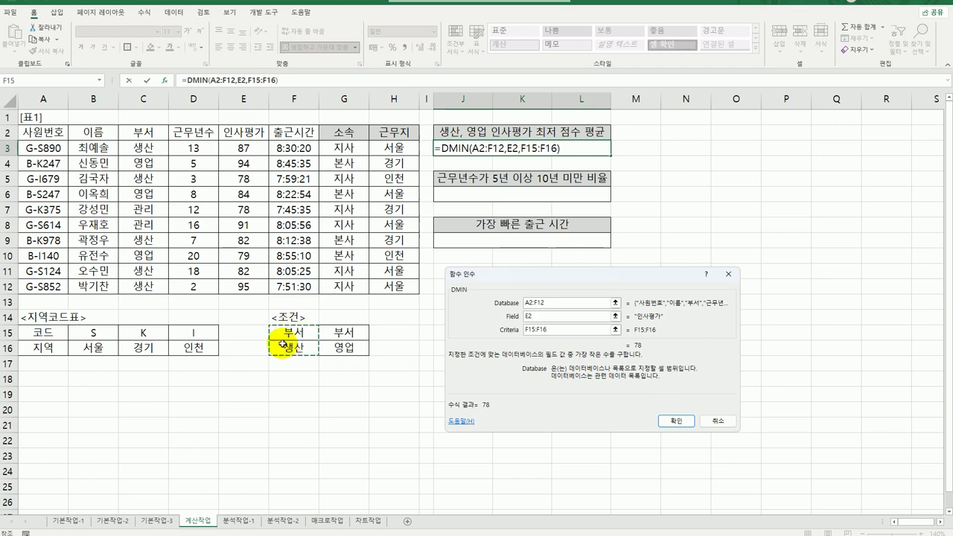
{"action": "left_click", "coordinate": [674, 422]}
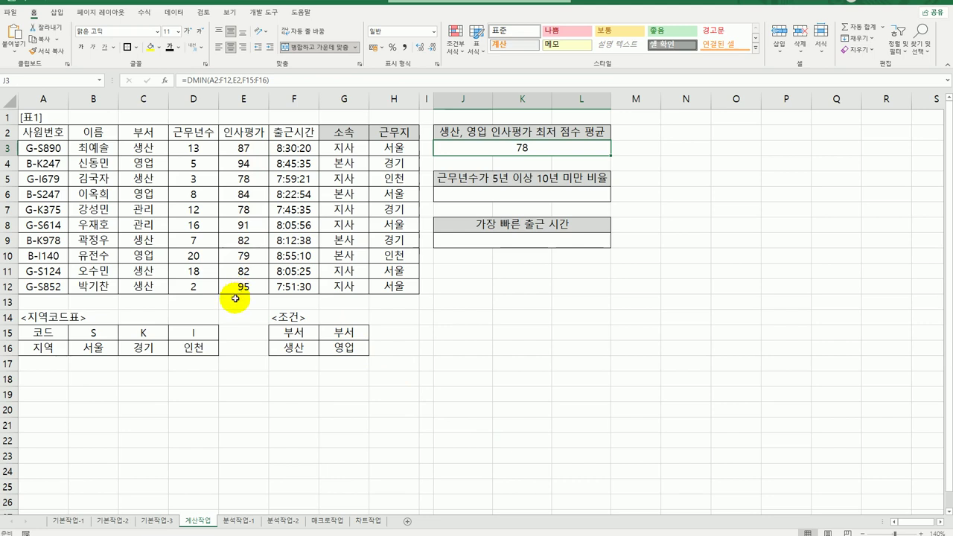
Wrap the DMIN formula in J3 in an AVERAGE function and open AVERAGE's function arguments
{"action": "double_click", "coordinate": [541, 148]}
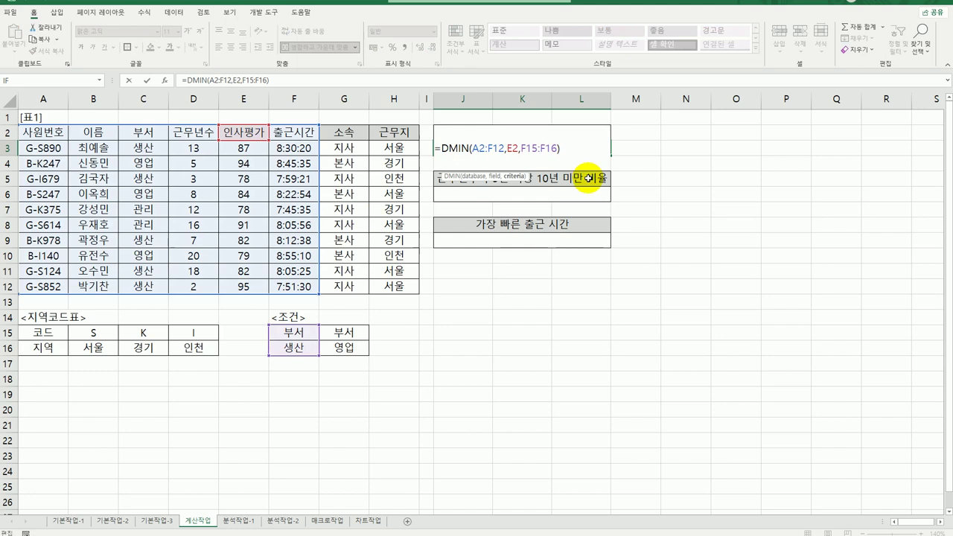
{"action": "left_click", "coordinate": [440, 148]}
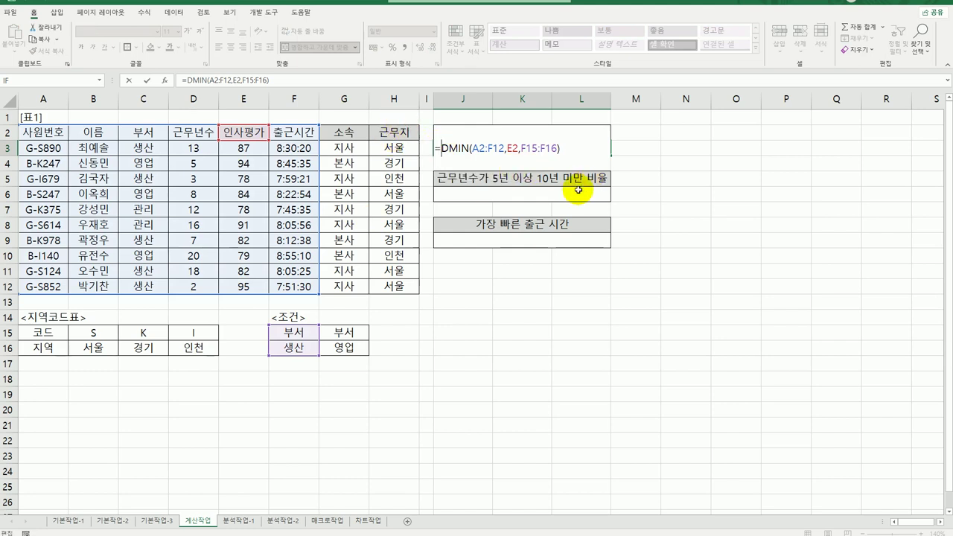
{"action": "type", "text": "av"}
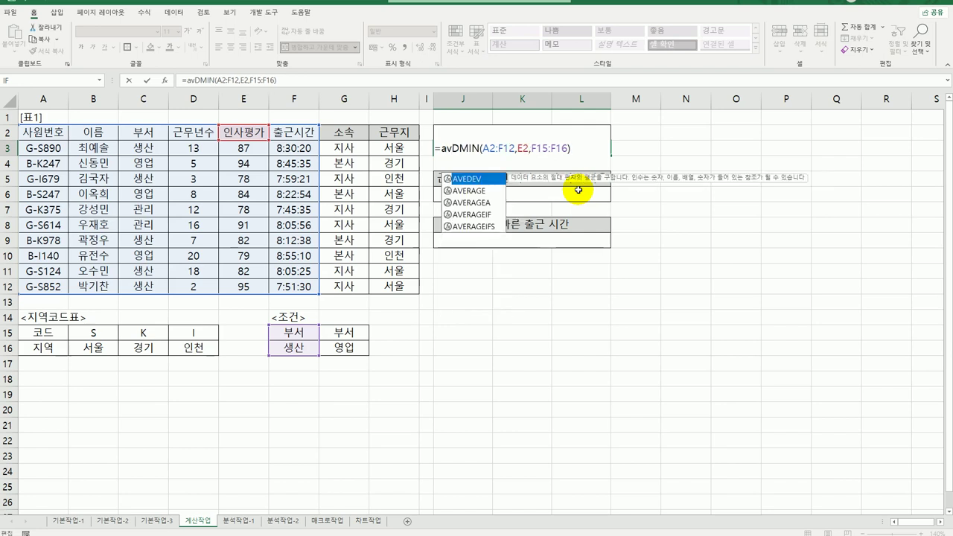
{"action": "key", "text": "Down"}
{"action": "key", "text": "Tab"}
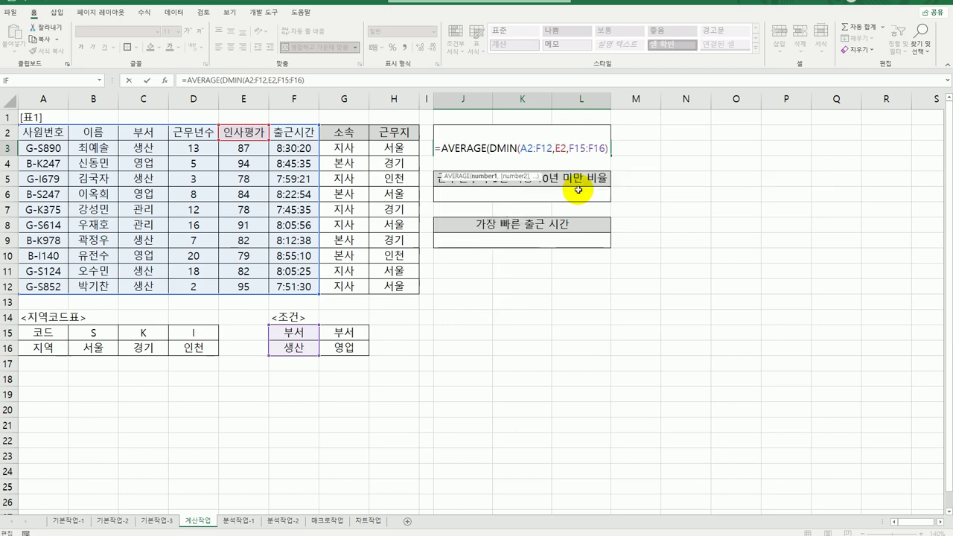
{"action": "left_click", "coordinate": [464, 149]}
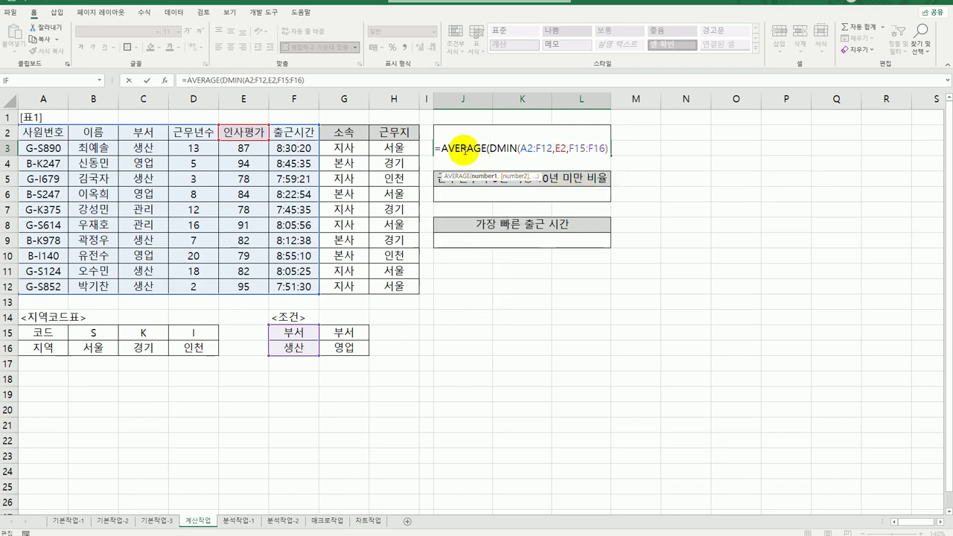
{"action": "left_click", "coordinate": [165, 80]}
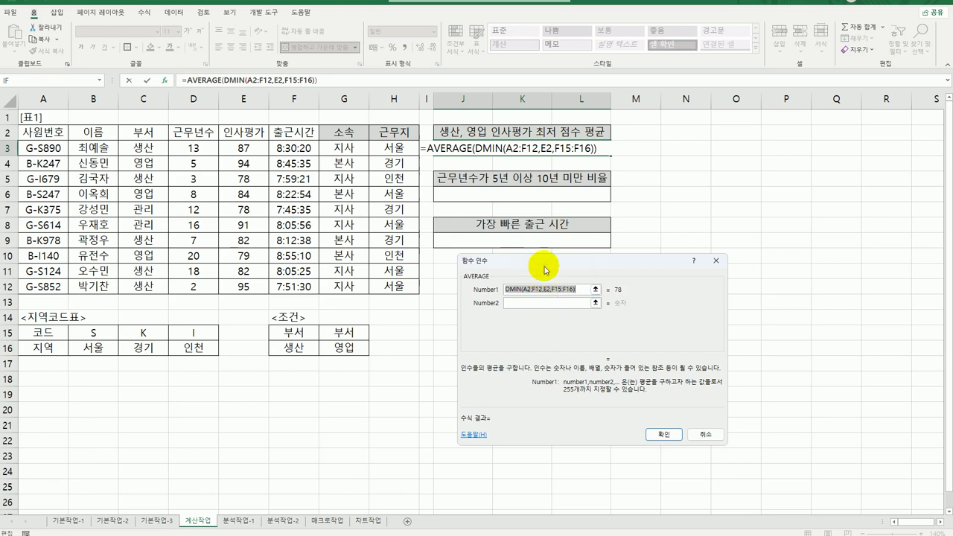
Copy the expression DMIN(A2:F12,E2,F15:F16) from AVERAGE's Number1 argument into Number2
{"action": "left_click_drag", "start_coordinate": [545, 267], "coordinate": [516, 256]}
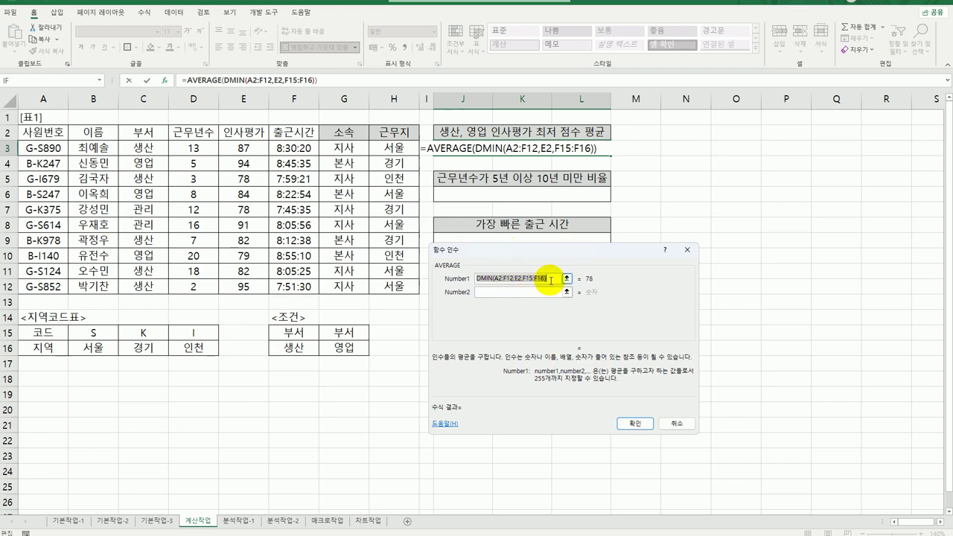
{"action": "left_click_drag", "start_coordinate": [551, 278], "coordinate": [449, 278]}
{"action": "key", "text": "ctrl+c"}
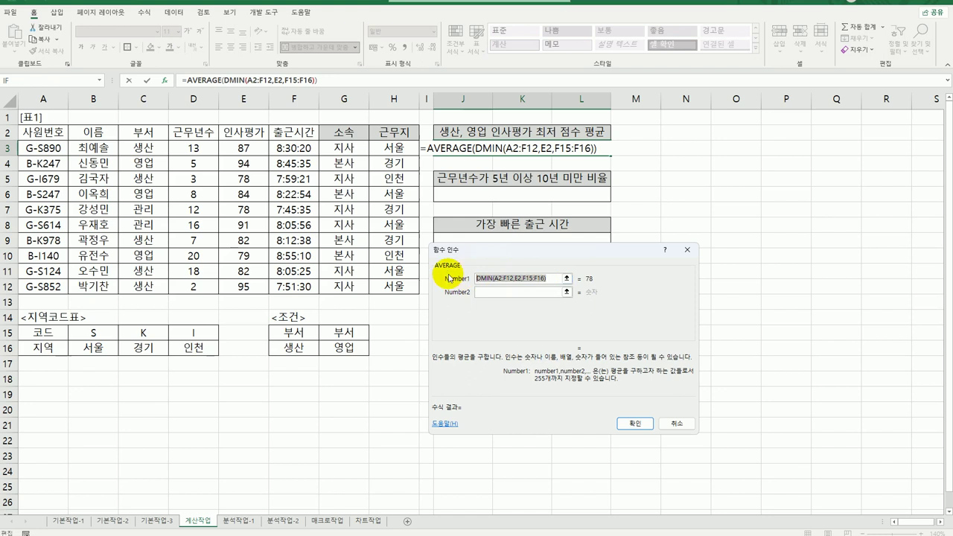
{"action": "left_click", "coordinate": [507, 292]}
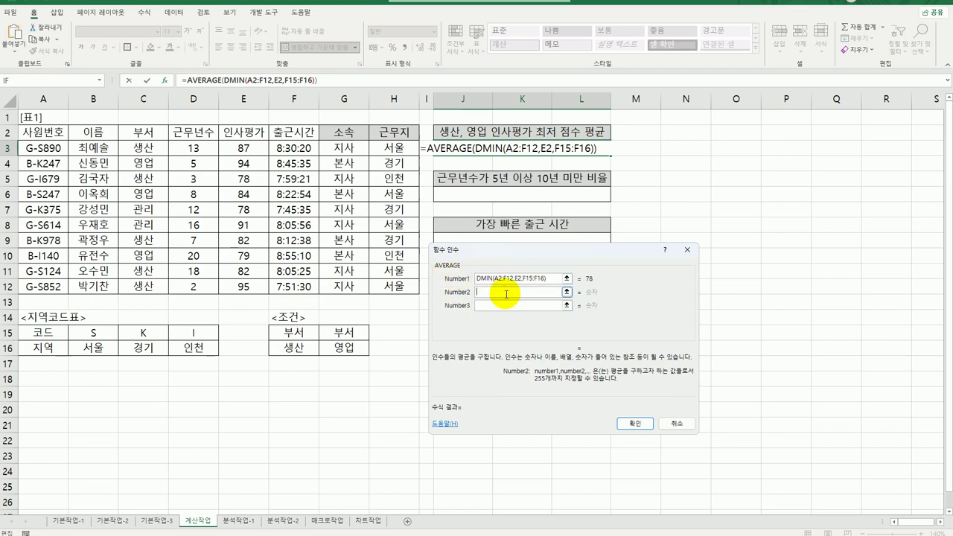
{"action": "key", "text": "ctrl+v"}
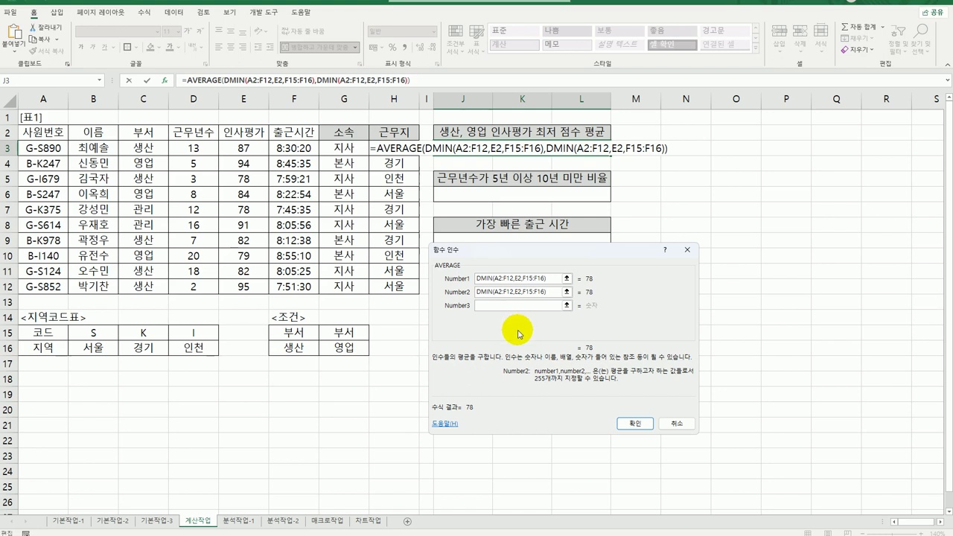
Change the criteria range of the DMIN expression in AVERAGE's Number2 argument to G15:G16
{"action": "left_click_drag", "start_coordinate": [523, 292], "coordinate": [543, 294]}
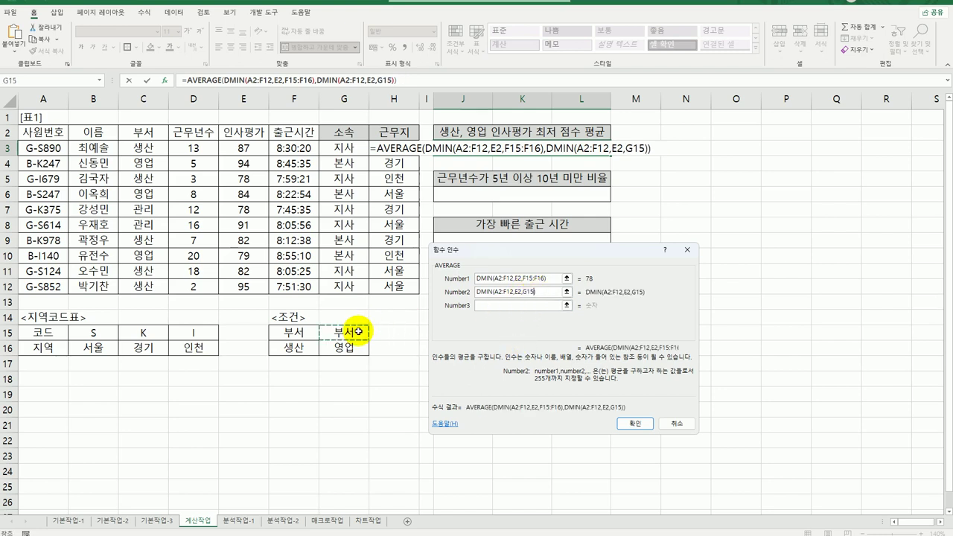
{"action": "left_click_drag", "start_coordinate": [344, 332], "coordinate": [345, 347]}
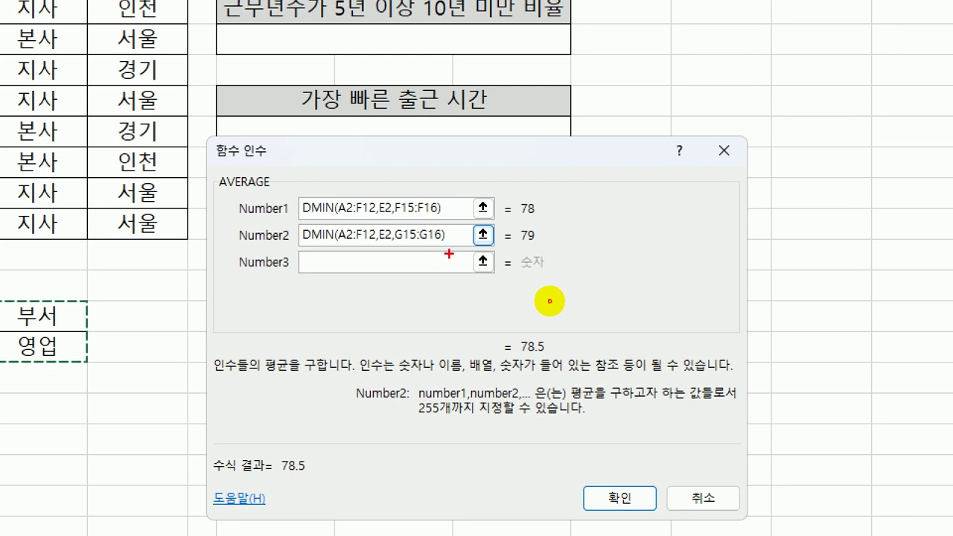
{"action": "mouse_move", "coordinate": [449, 255]}
{"action": "left_mouse_down"}
{"action": "mouse_move", "coordinate": [330, 261]}
{"action": "mouse_move", "coordinate": [281, 221]}
{"action": "left_mouse_up"}
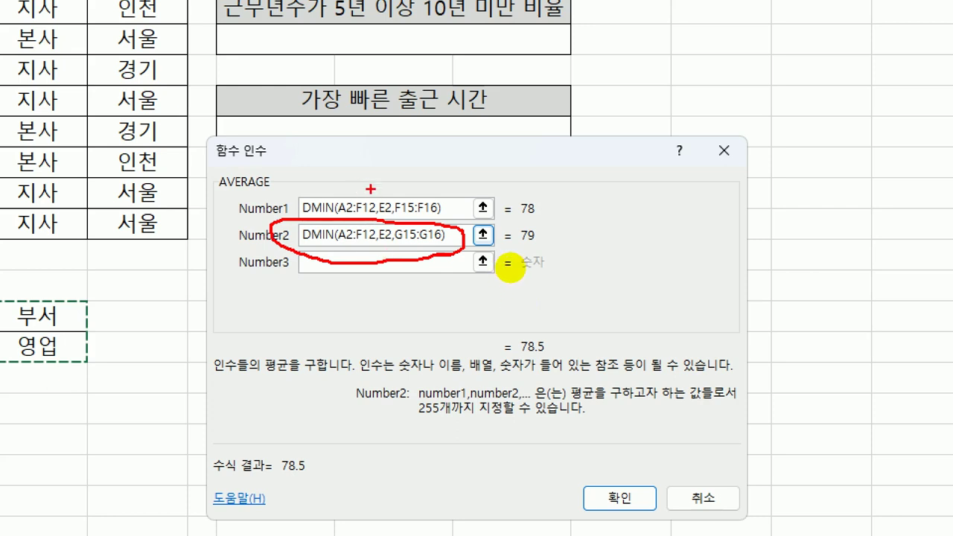
{"action": "mouse_move", "coordinate": [370, 179]}
{"action": "left_mouse_down"}
{"action": "mouse_move", "coordinate": [372, 206]}
{"action": "mouse_move", "coordinate": [393, 167]}
{"action": "left_mouse_up"}
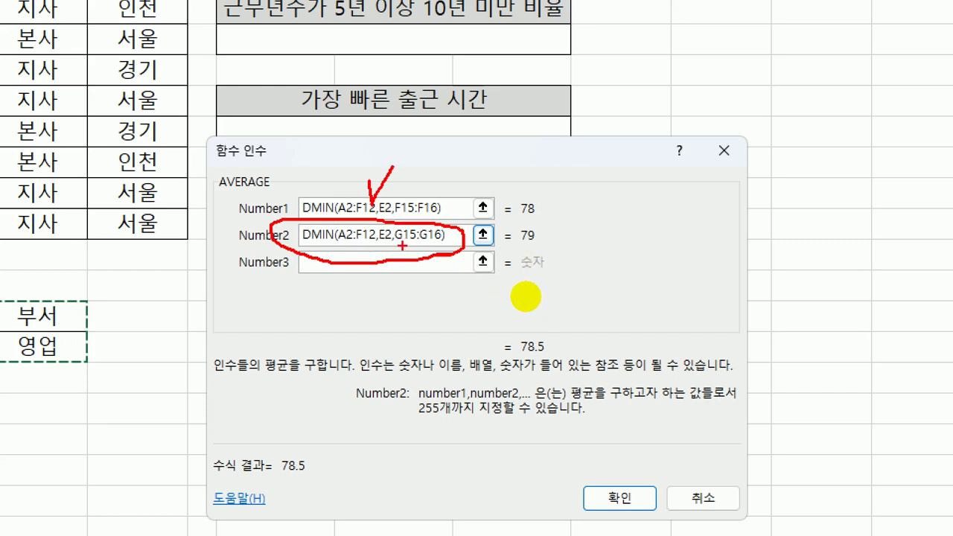
{"action": "left_click_drag", "start_coordinate": [395, 243], "coordinate": [448, 238]}
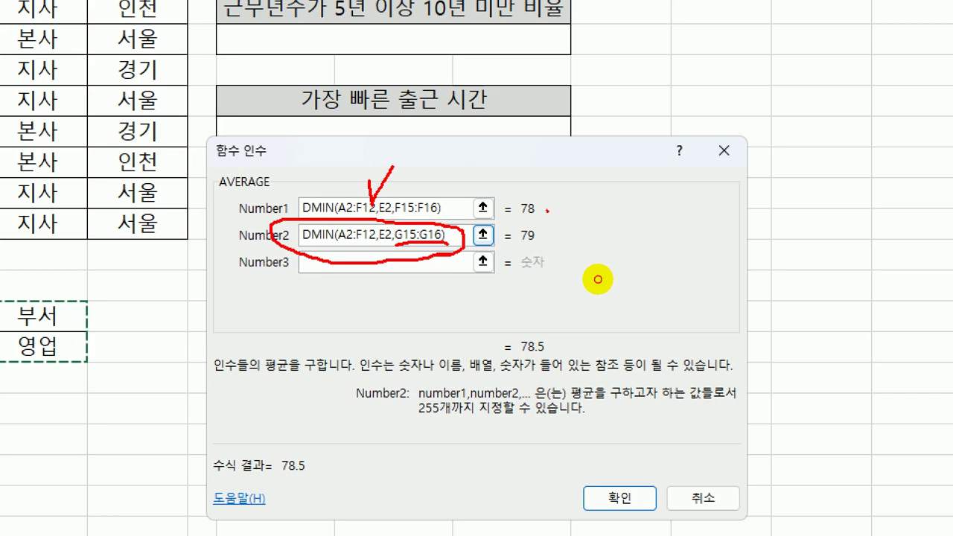
{"action": "mouse_move", "coordinate": [533, 221]}
{"action": "left_mouse_down"}
{"action": "mouse_move", "coordinate": [521, 222]}
{"action": "mouse_move", "coordinate": [512, 203]}
{"action": "mouse_move", "coordinate": [535, 186]}
{"action": "mouse_move", "coordinate": [548, 211]}
{"action": "left_mouse_up"}
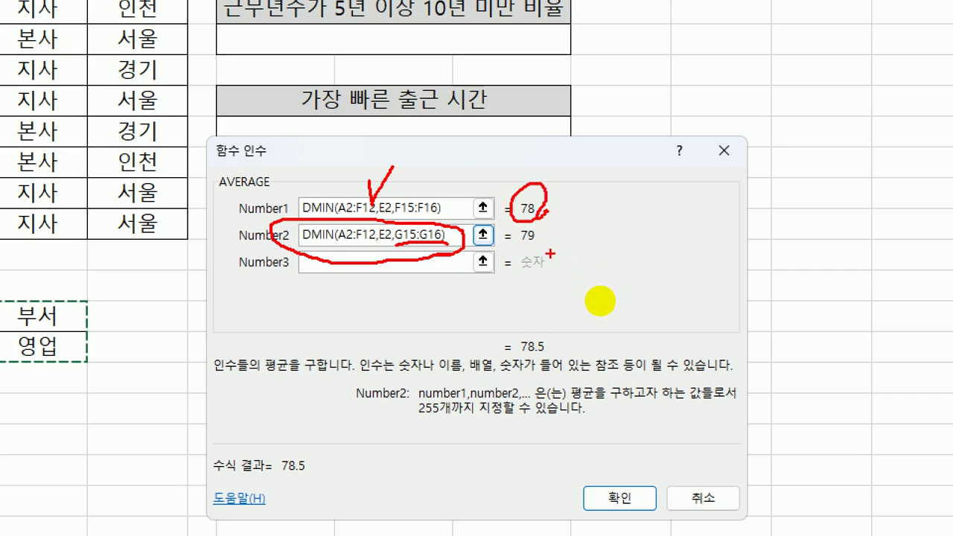
{"action": "mouse_move", "coordinate": [541, 242]}
{"action": "left_mouse_down"}
{"action": "mouse_move", "coordinate": [529, 250]}
{"action": "mouse_move", "coordinate": [520, 232]}
{"action": "mouse_move", "coordinate": [542, 238]}
{"action": "left_mouse_up"}
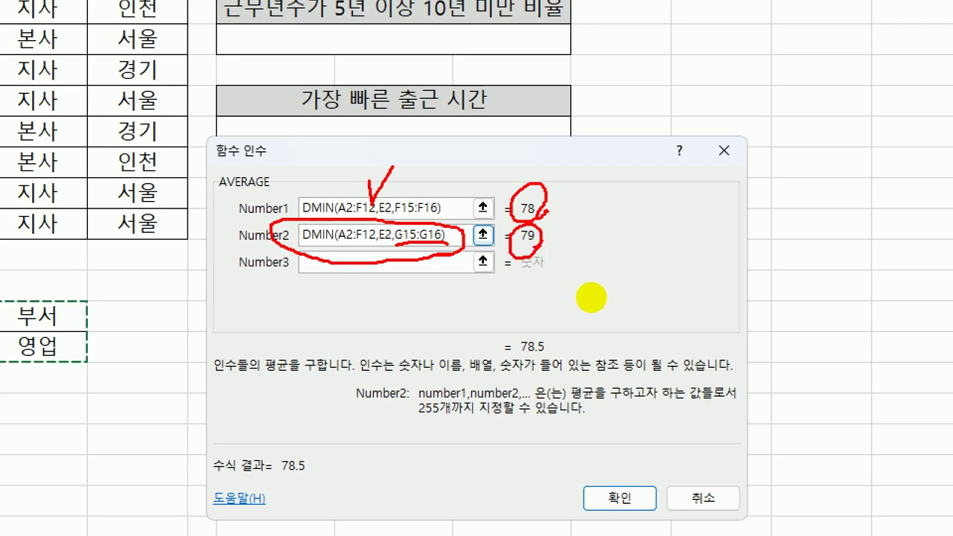
{"action": "left_click_drag", "start_coordinate": [530, 247], "coordinate": [526, 261]}
{"action": "mouse_move", "coordinate": [549, 355]}
{"action": "left_mouse_down"}
{"action": "mouse_move", "coordinate": [536, 360]}
{"action": "mouse_move", "coordinate": [508, 337]}
{"action": "mouse_move", "coordinate": [547, 324]}
{"action": "mouse_move", "coordinate": [553, 349]}
{"action": "left_mouse_up"}
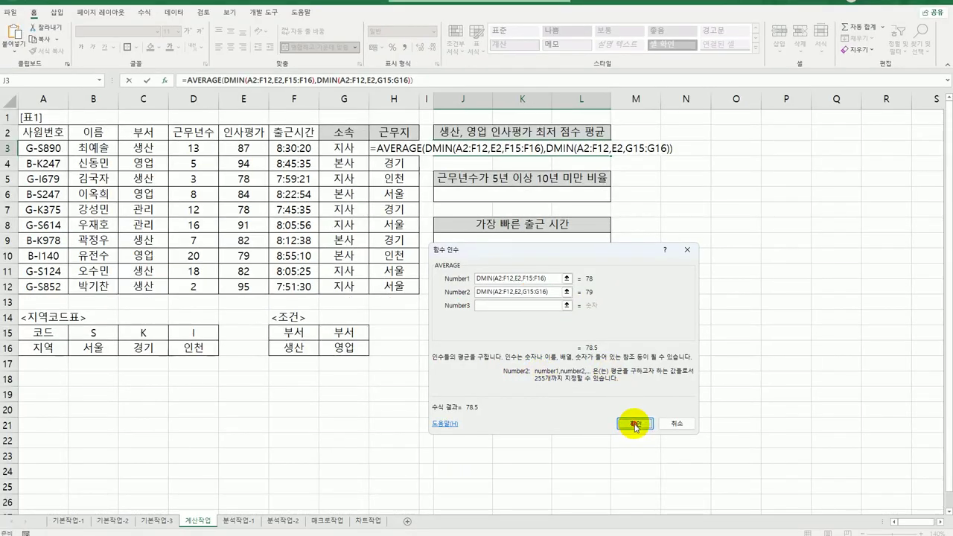
Apply the completed AVERAGE formula to J3
{"action": "left_click", "coordinate": [632, 423]}
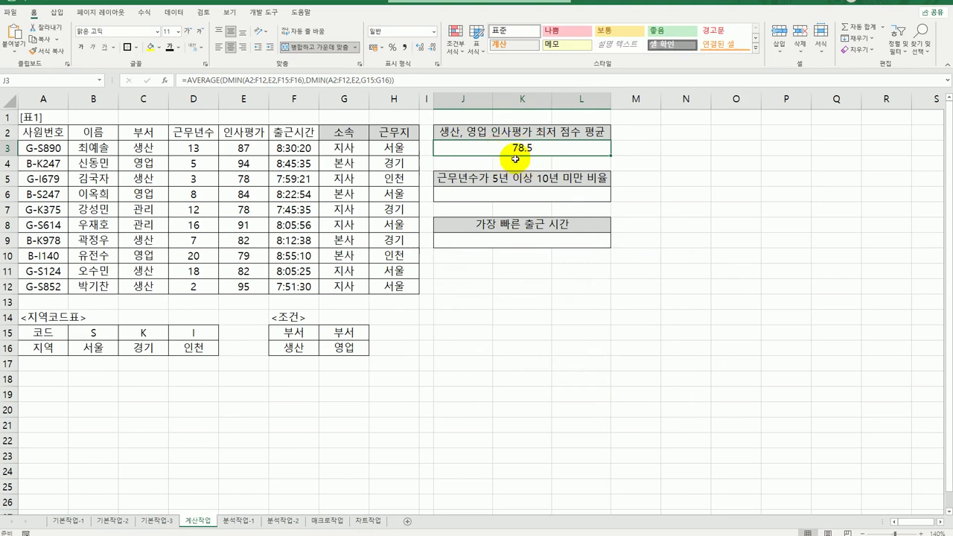
{"action": "left_click", "coordinate": [525, 195]}
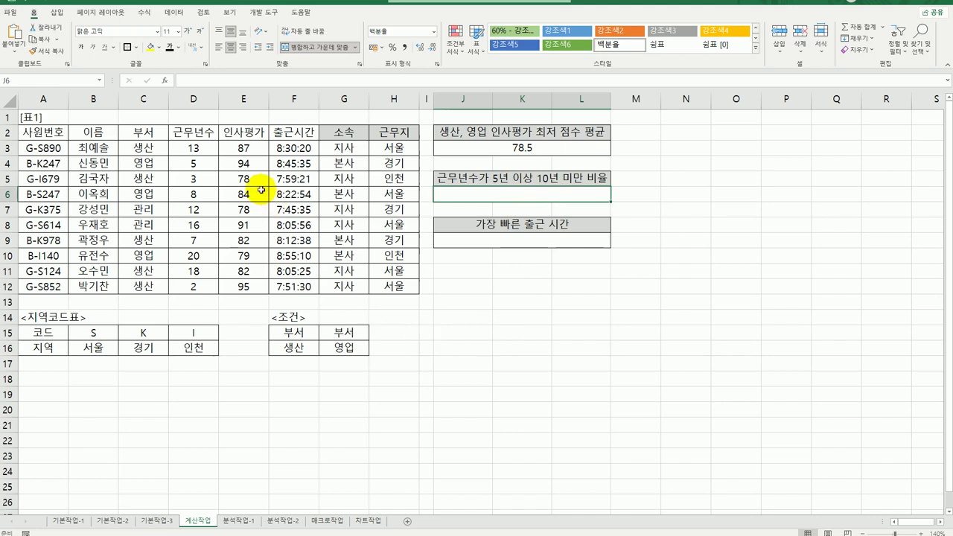
{"action": "left_click_drag", "start_coordinate": [195, 148], "coordinate": [194, 283]}
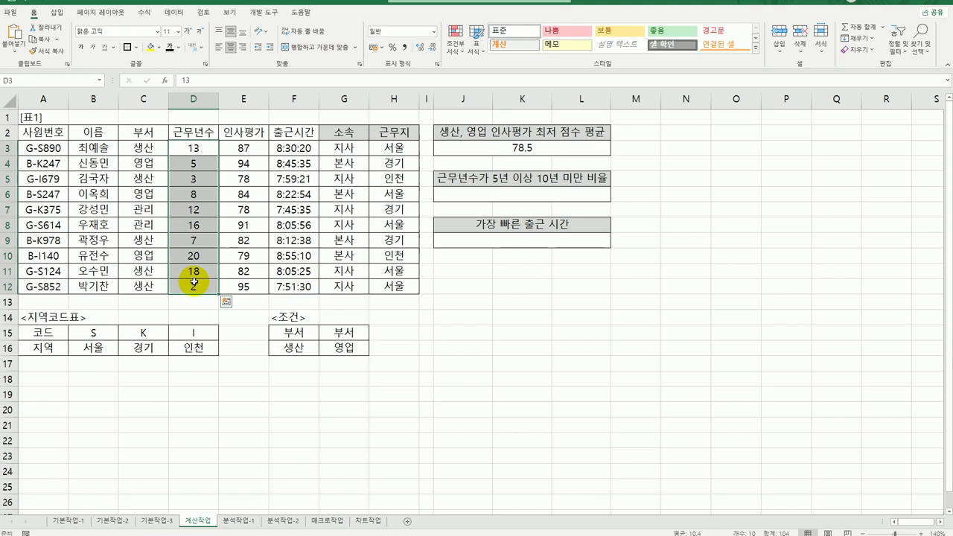
{"action": "left_click", "coordinate": [548, 183]}
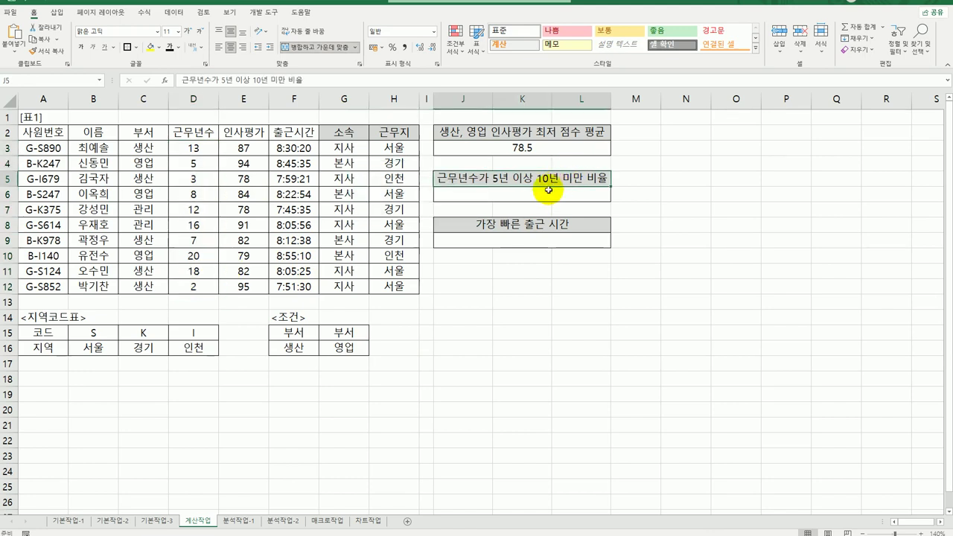
Start a COUNTIFS formula in J6 under 근무년수가 5년 이상 10년 미만 비율 and open its function arguments
{"action": "left_click", "coordinate": [548, 195]}
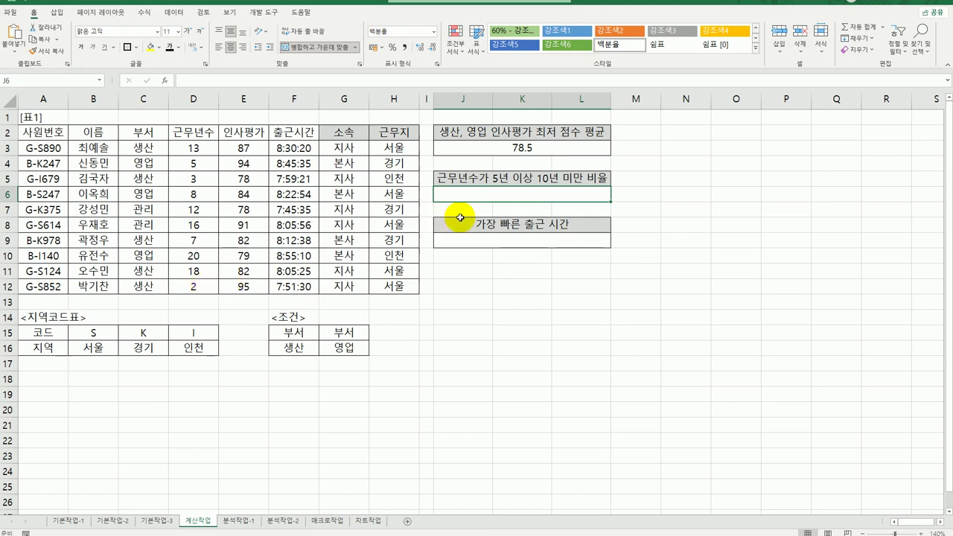
{"action": "left_click", "coordinate": [196, 154]}
{"action": "left_click_drag", "start_coordinate": [196, 154], "coordinate": [194, 286]}
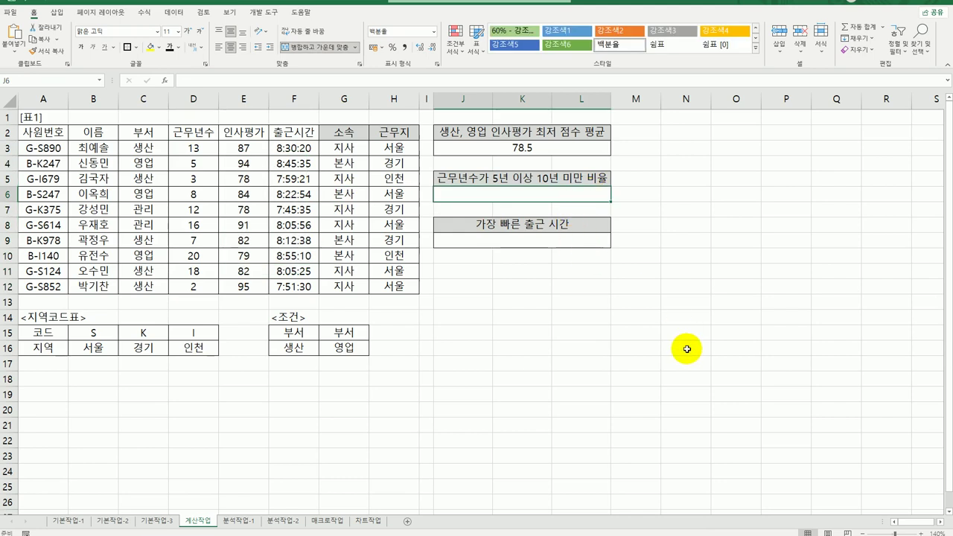
{"action": "type", "text": "=cou"}
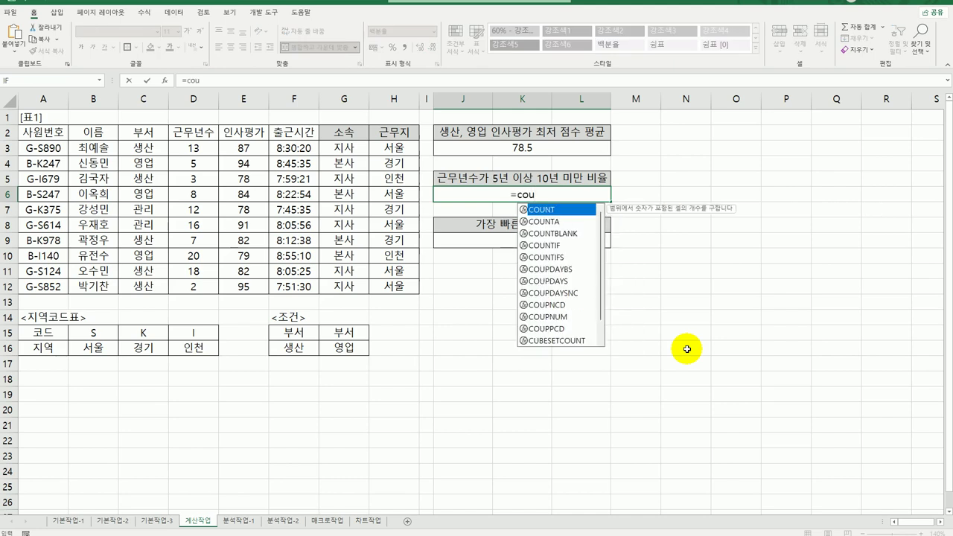
{"action": "left_click", "coordinate": [564, 256]}
{"action": "double_click", "coordinate": [566, 257]}
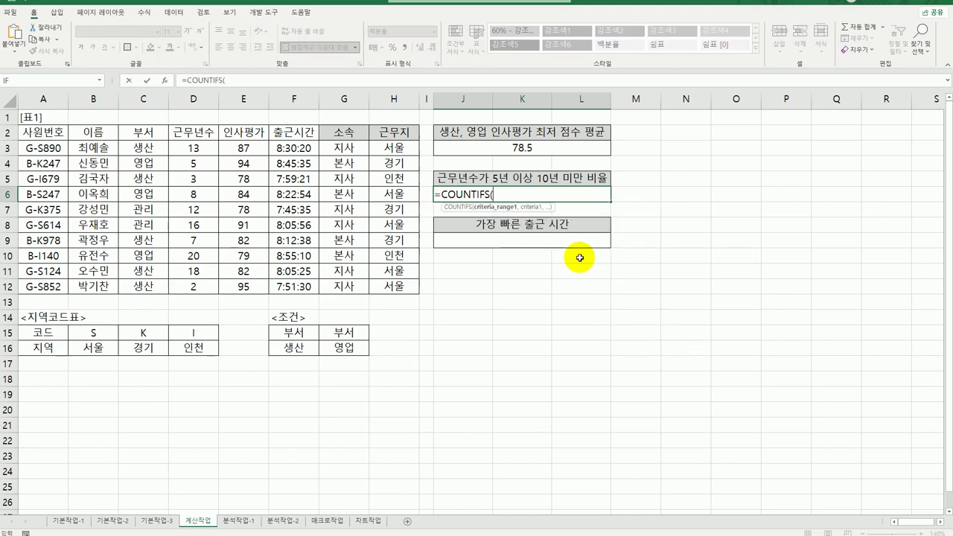
{"action": "left_click", "coordinate": [166, 81]}
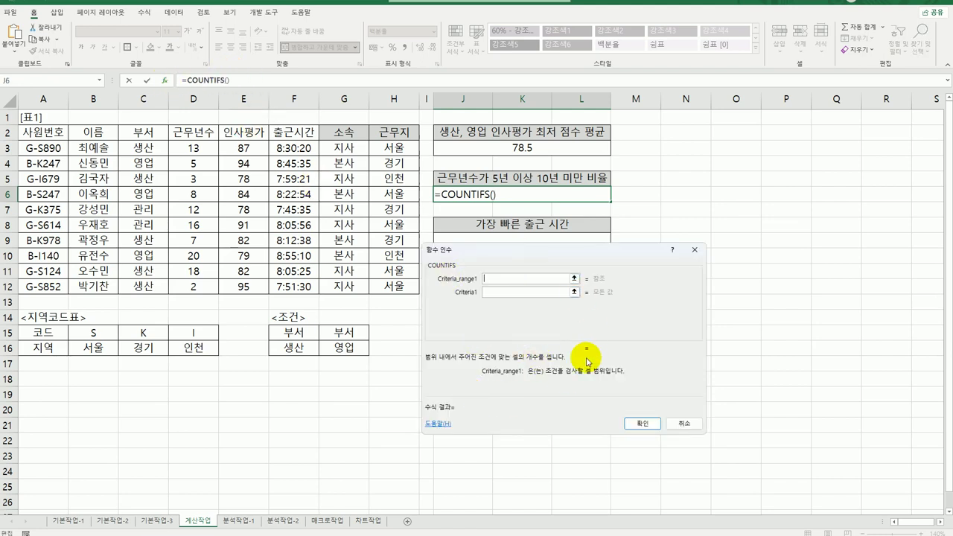
Set COUNTIFS's first criteria range to D3:D12 with the criterion >=5
{"action": "left_click", "coordinate": [495, 291]}
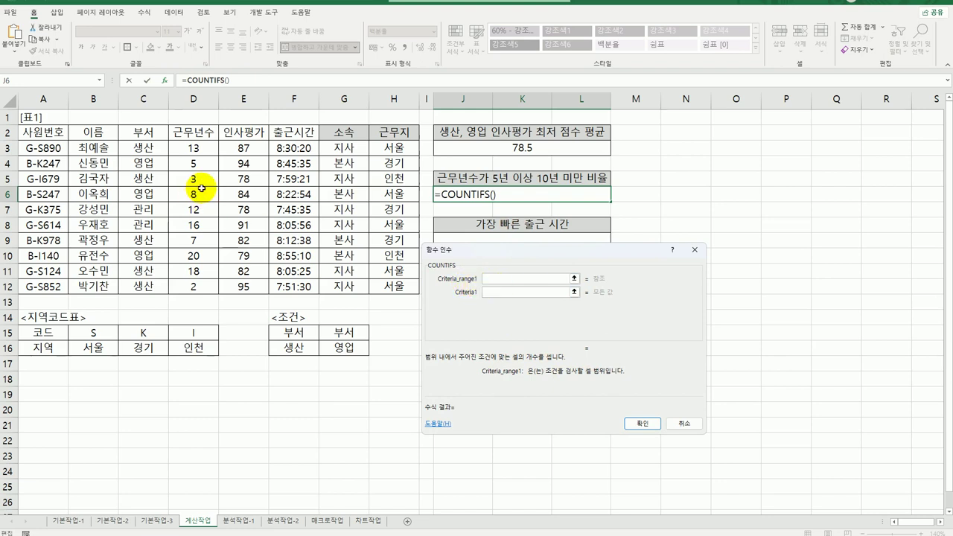
{"action": "left_click_drag", "start_coordinate": [198, 147], "coordinate": [199, 285]}
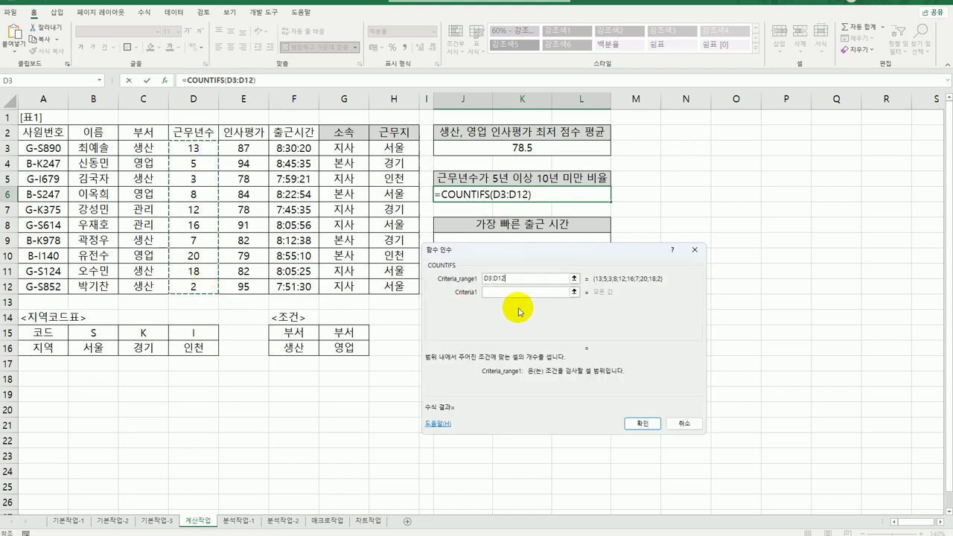
{"action": "left_click", "coordinate": [529, 291]}
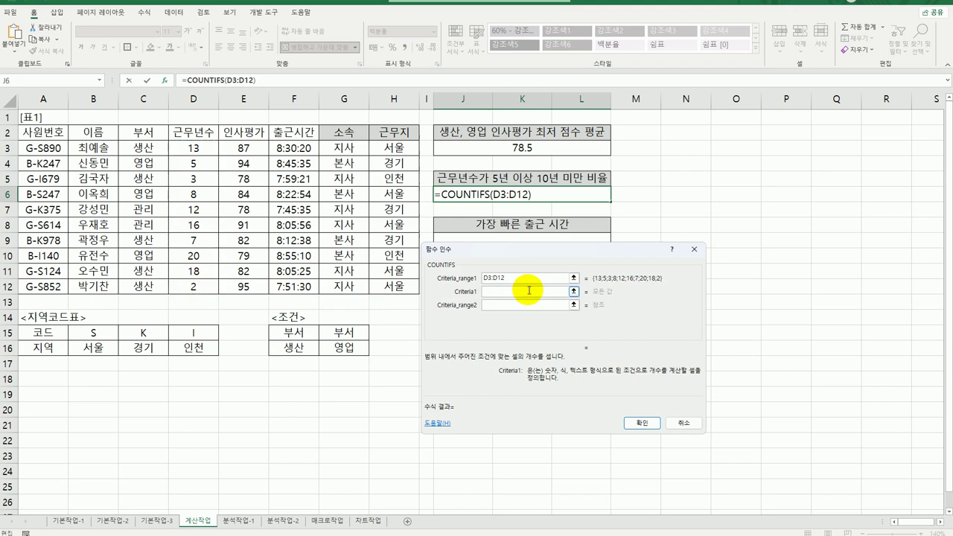
{"action": "type", "text": ">=5"}
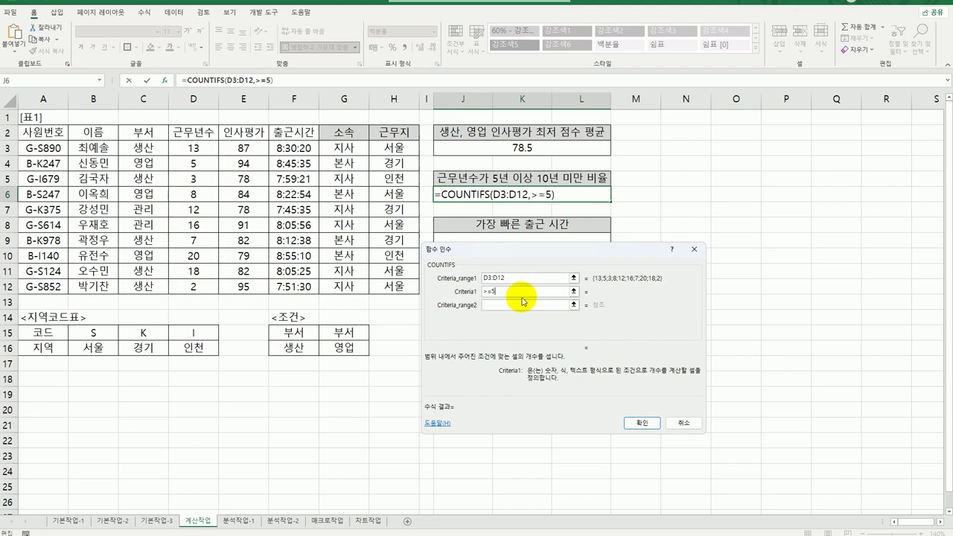
Set COUNTIFS's second criteria range to D3:D12 with the criterion <10, and apply the formula to J6
{"action": "left_click", "coordinate": [513, 305]}
{"action": "left_click_drag", "start_coordinate": [195, 148], "coordinate": [196, 286]}
{"action": "left_click", "coordinate": [503, 318]}
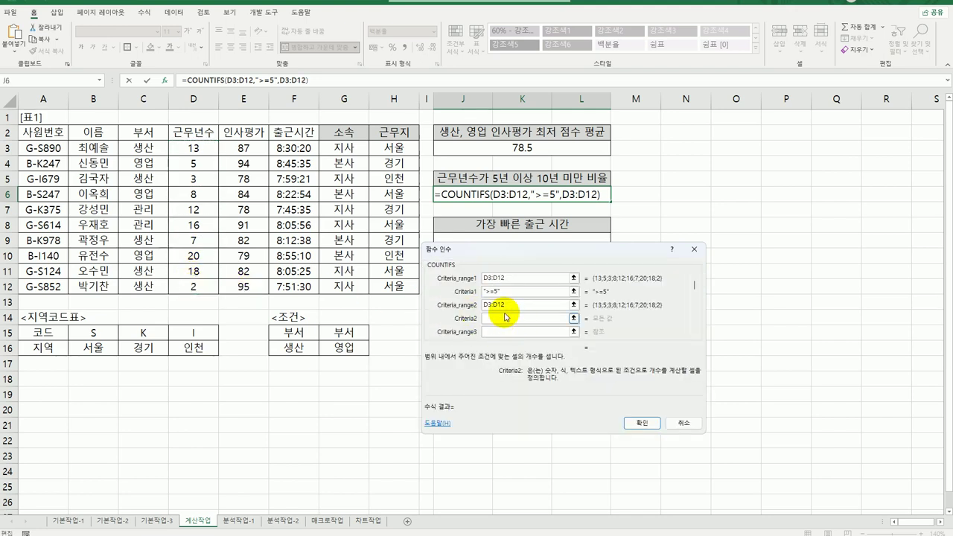
{"action": "type", "text": "<10"}
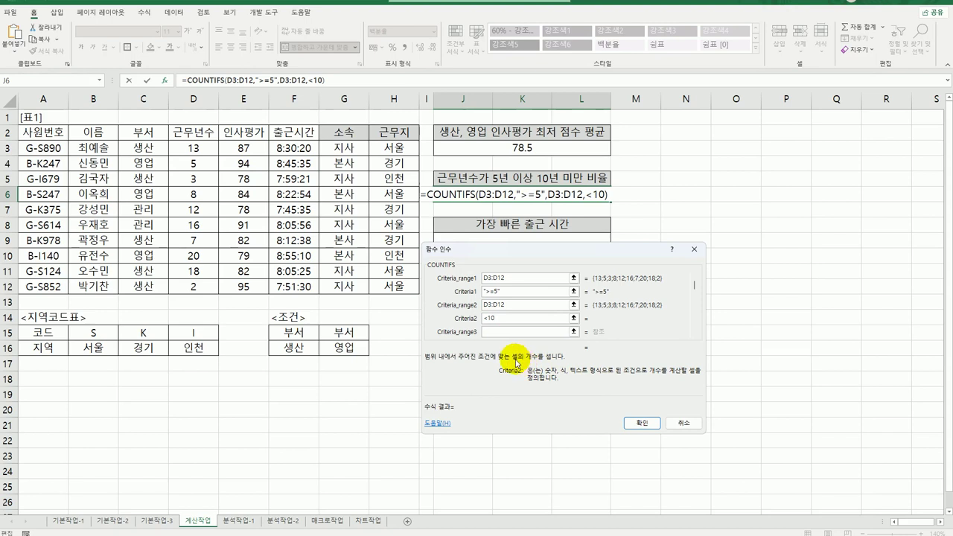
{"action": "key", "text": "Tab"}
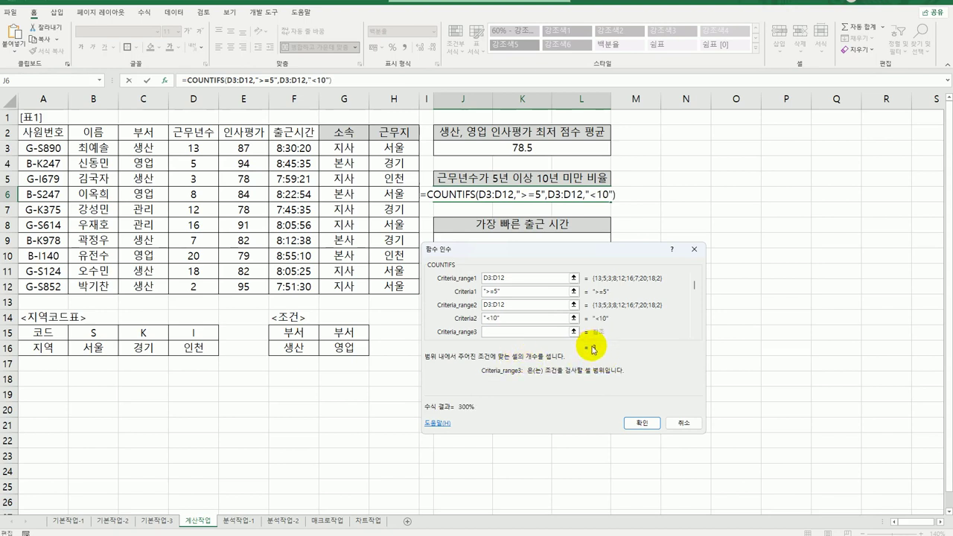
{"action": "left_click", "coordinate": [640, 422]}
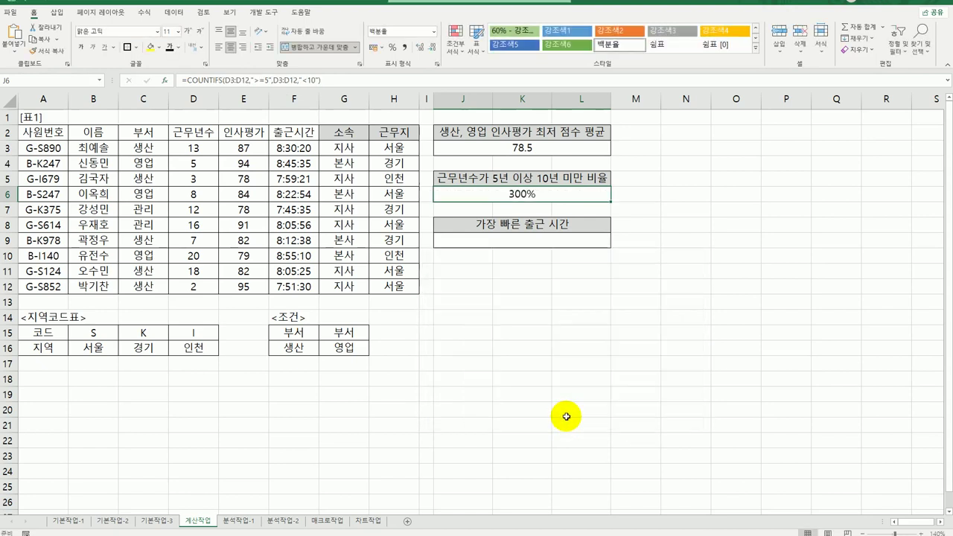
Extend the J6 formula by dividing the COUNTIFS result by COUNT of D3:D12
{"action": "double_click", "coordinate": [523, 197]}
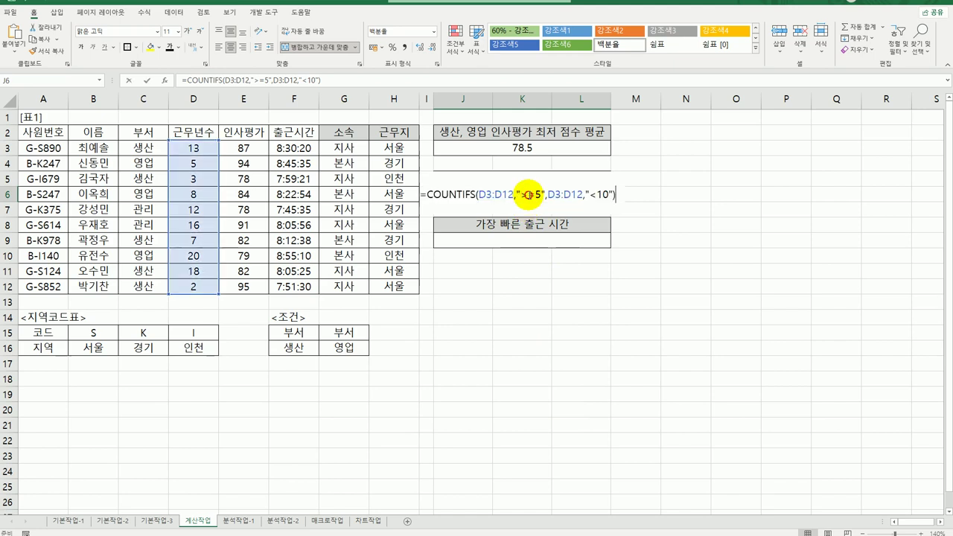
{"action": "left_click", "coordinate": [620, 193]}
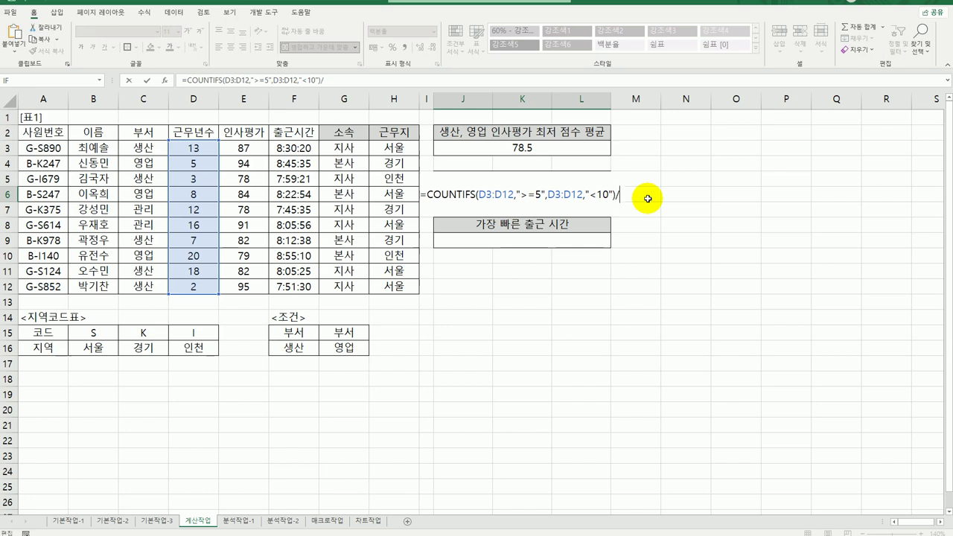
{"action": "type", "text": "/coun"}
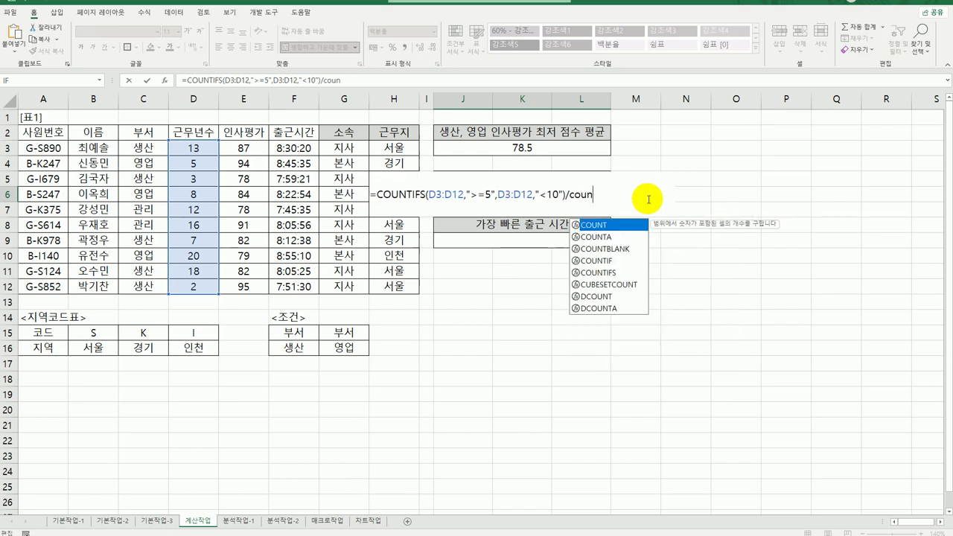
{"action": "double_click", "coordinate": [604, 224]}
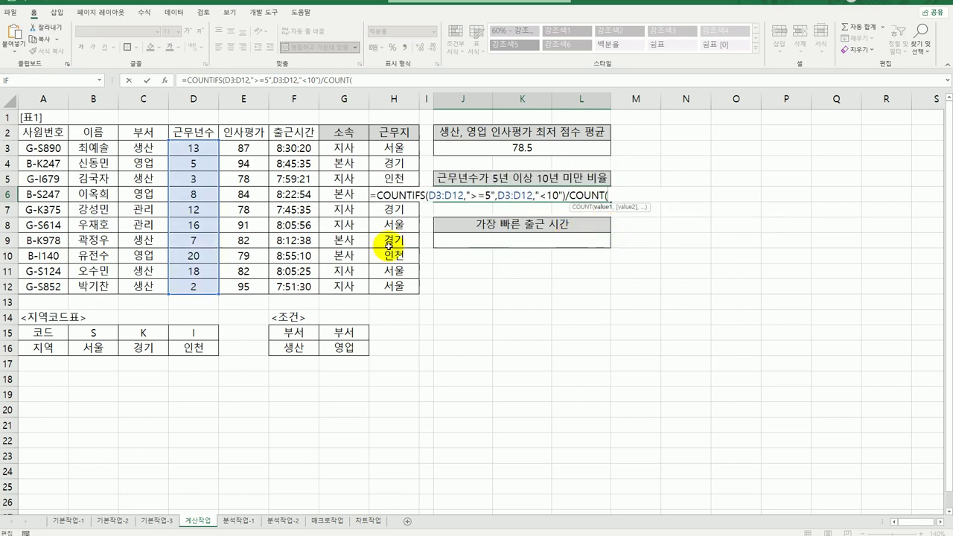
{"action": "left_click_drag", "start_coordinate": [197, 148], "coordinate": [195, 288]}
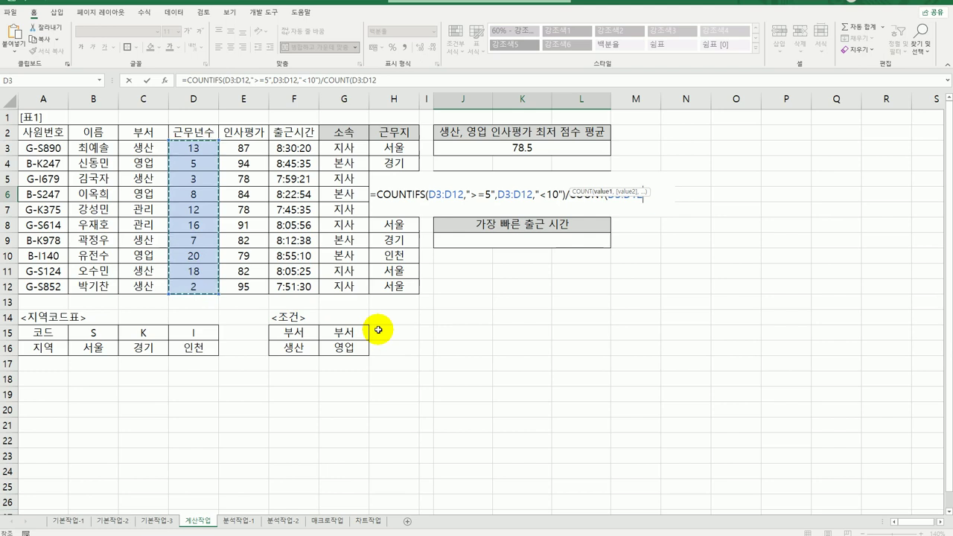
{"action": "key", "text": "Return"}
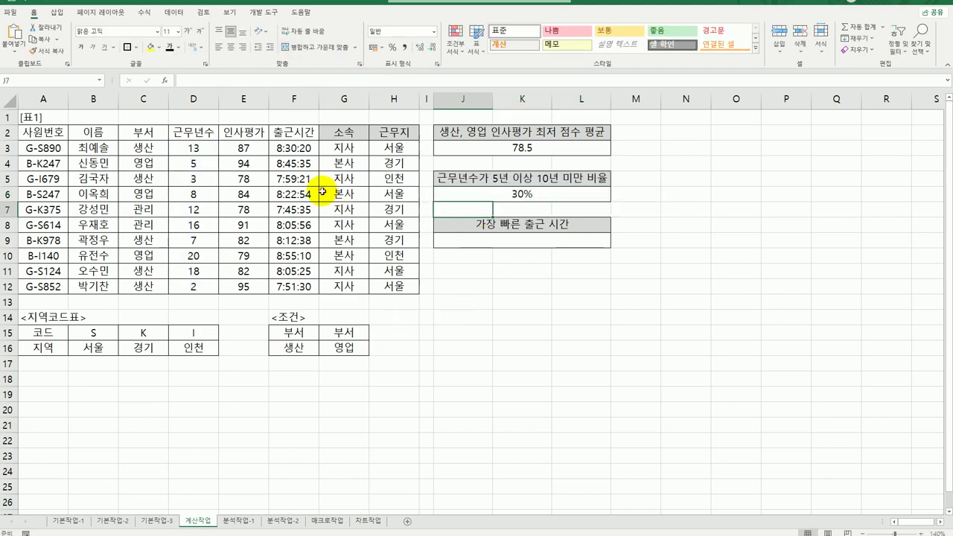
{"action": "left_click_drag", "start_coordinate": [197, 148], "coordinate": [194, 283]}
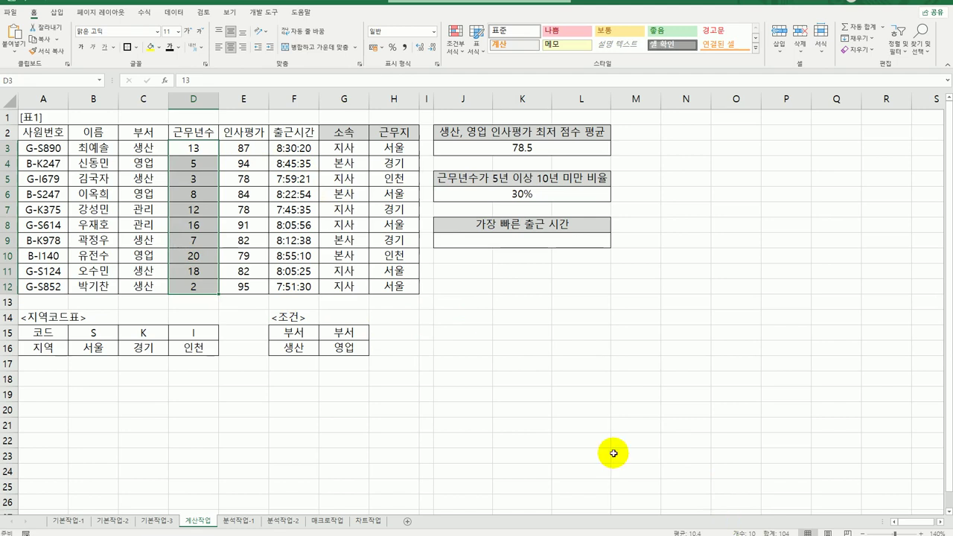
{"action": "left_click", "coordinate": [533, 202]}
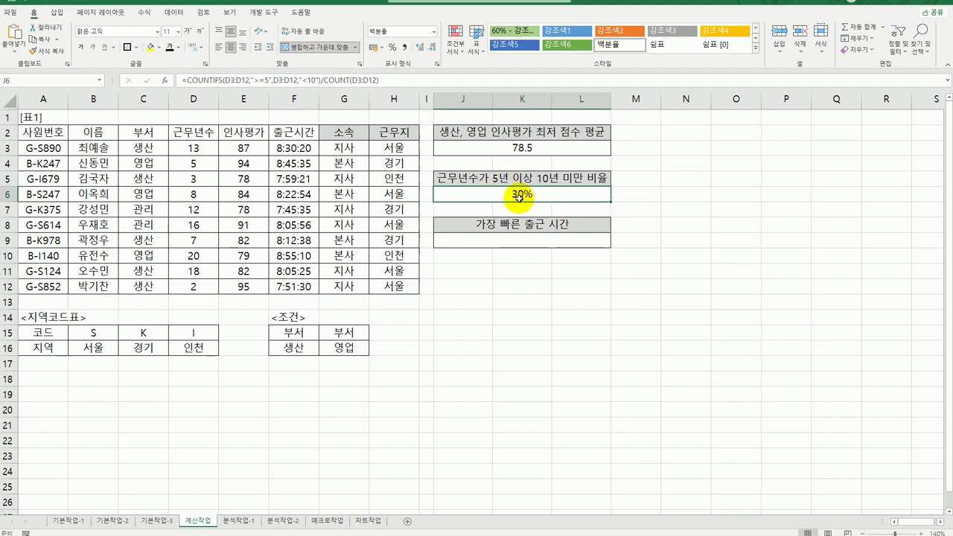
{"action": "left_click", "coordinate": [516, 244]}
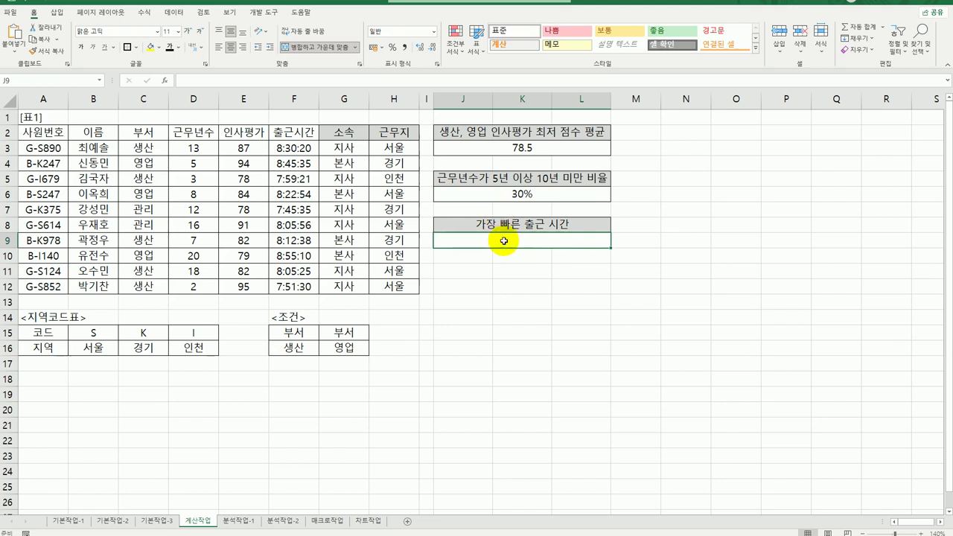
{"action": "left_click_drag", "start_coordinate": [302, 148], "coordinate": [299, 290]}
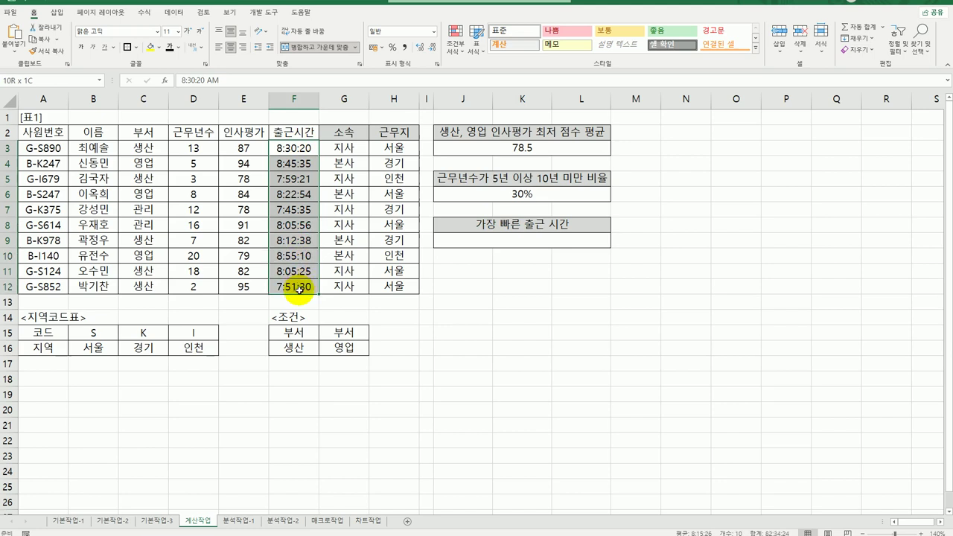
Start a SMALL formula in J9 under 가장 빠른 출근 시간 and open its function arguments
{"action": "left_click", "coordinate": [513, 242]}
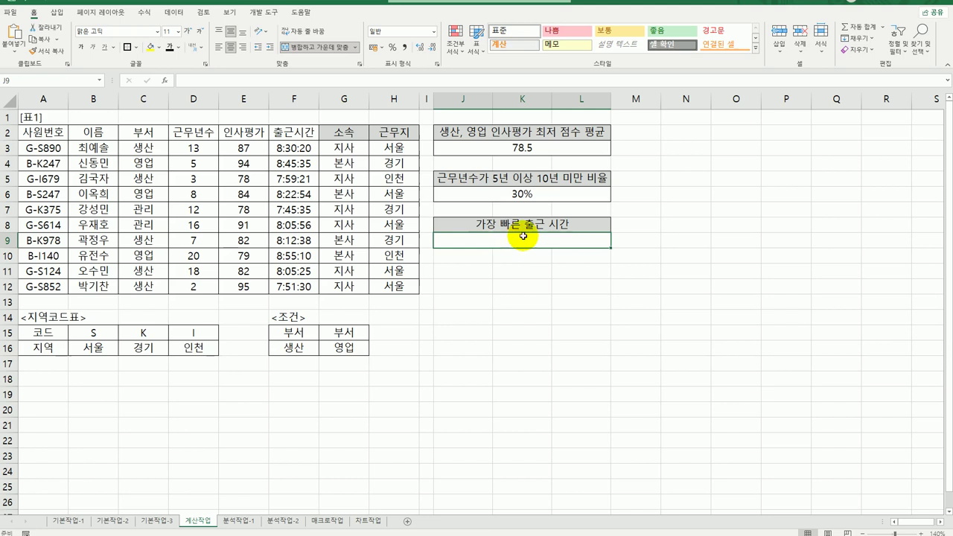
{"action": "type", "text": "="}
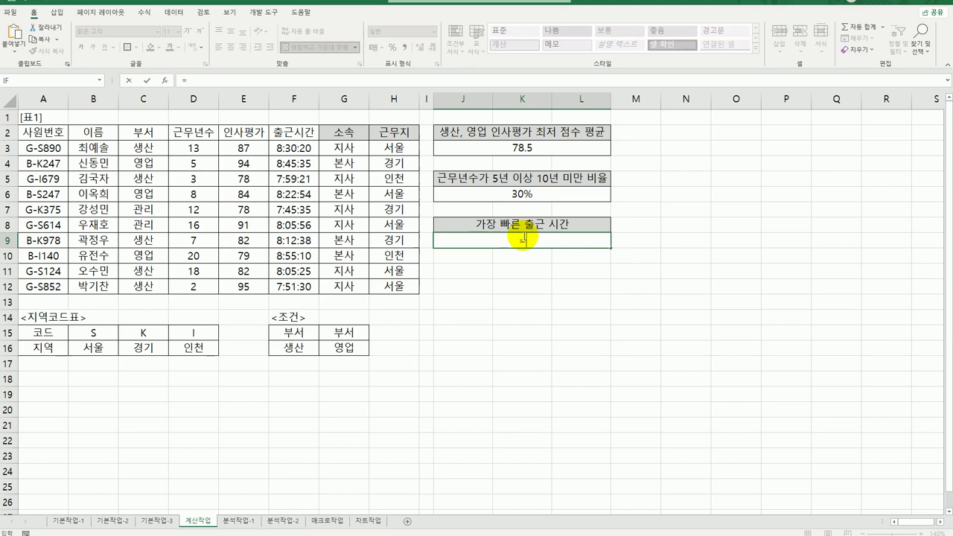
{"action": "type", "text": "sm"}
{"action": "key", "text": "Tab"}
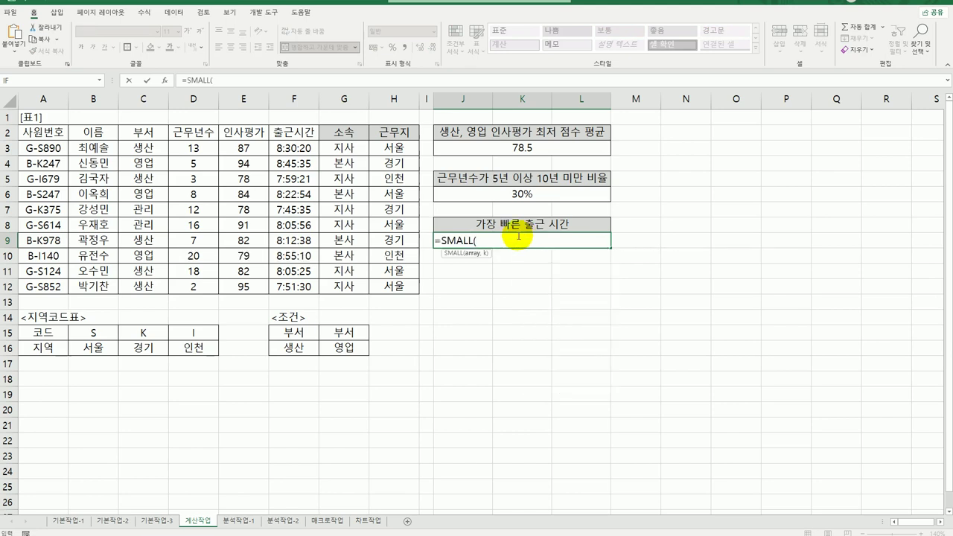
{"action": "left_click", "coordinate": [166, 82]}
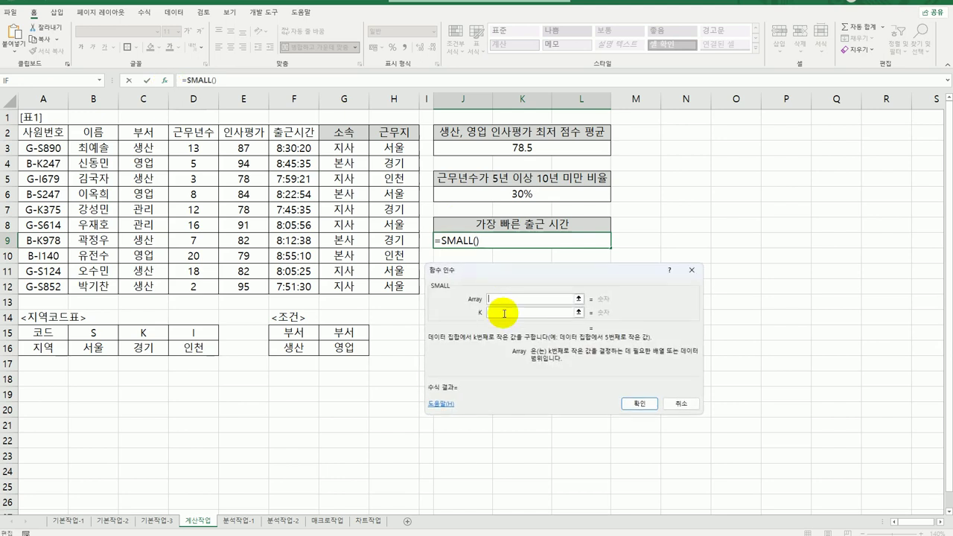
Set SMALL's array to the 출근시간 values F3:F12 with K as 1, and apply the formula to J9
{"action": "left_click_drag", "start_coordinate": [520, 280], "coordinate": [536, 283]}
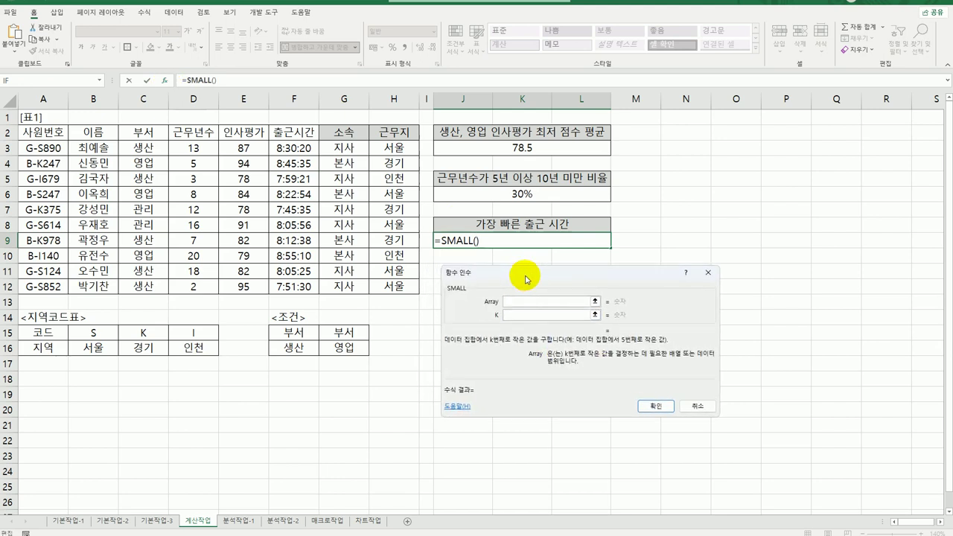
{"action": "left_click_drag", "start_coordinate": [298, 148], "coordinate": [302, 287]}
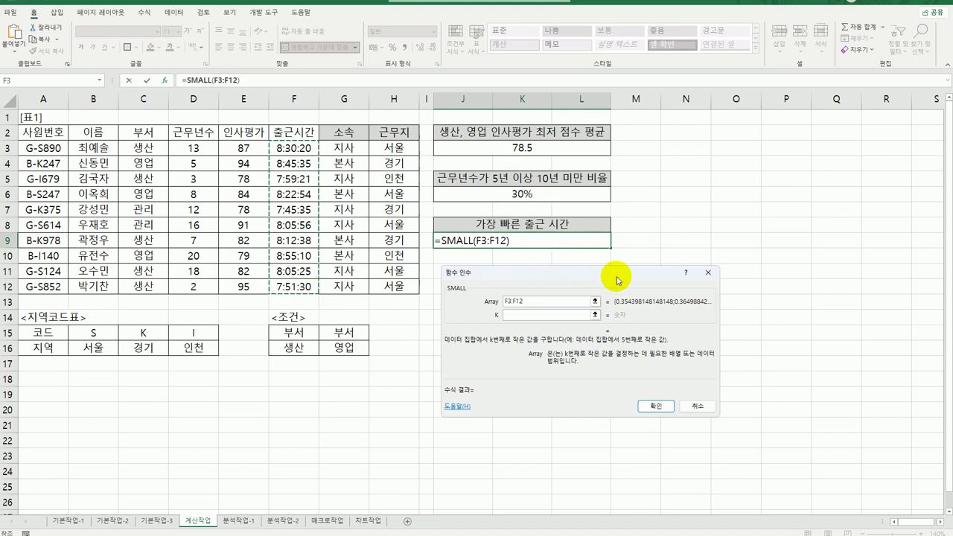
{"action": "left_click", "coordinate": [545, 316]}
{"action": "type", "text": "1"}
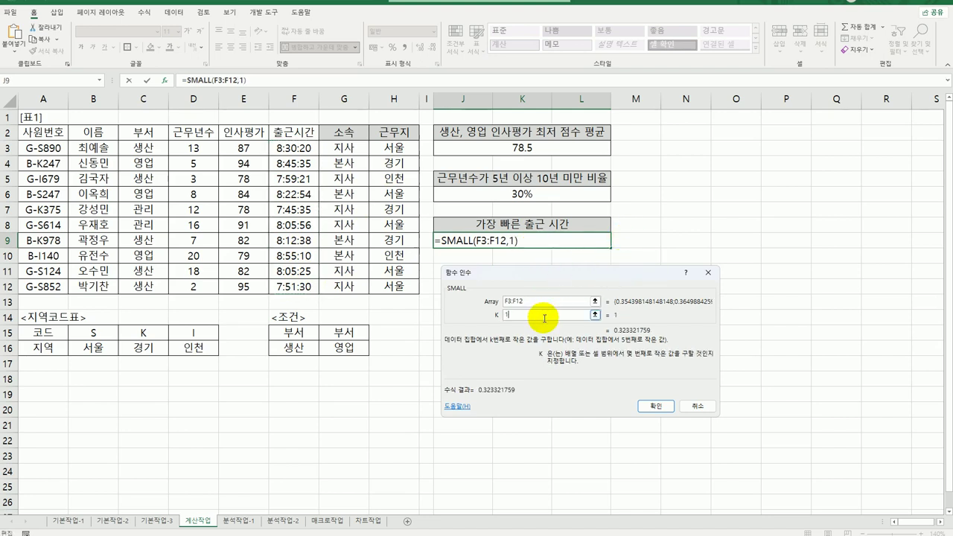
{"action": "left_click", "coordinate": [655, 406]}
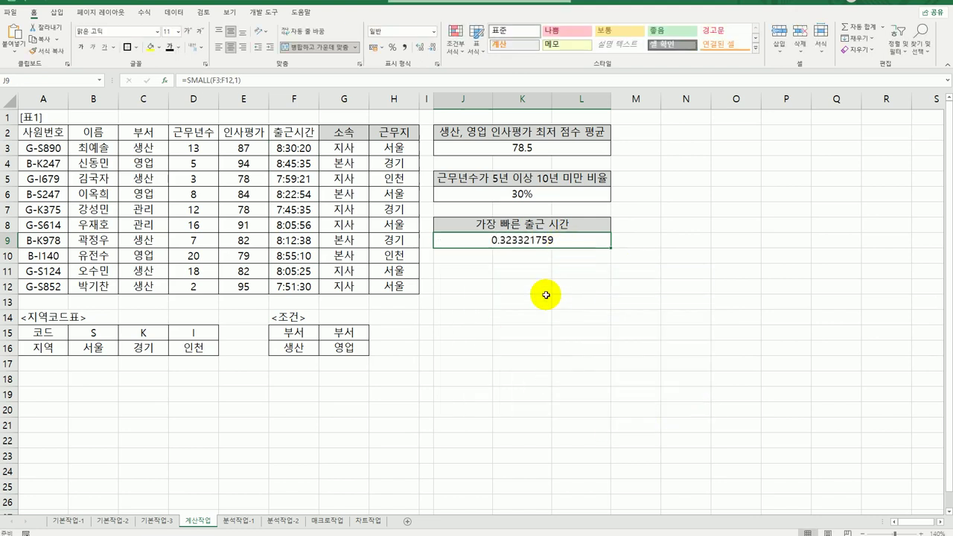
Preview J9's result in the 시간 number format without applying it
{"action": "right_click", "coordinate": [505, 242]}
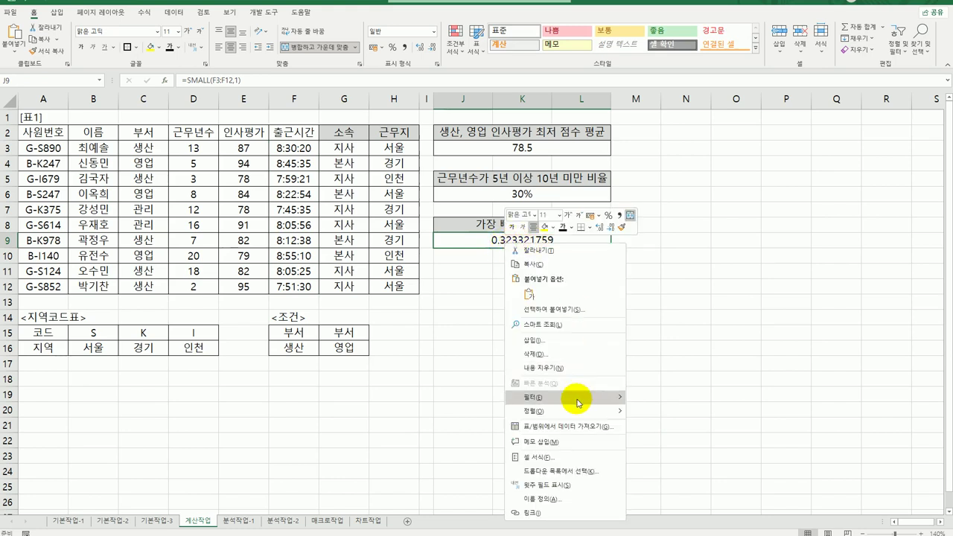
{"action": "left_click", "coordinate": [571, 457]}
{"action": "left_click_drag", "start_coordinate": [494, 250], "coordinate": [501, 173]}
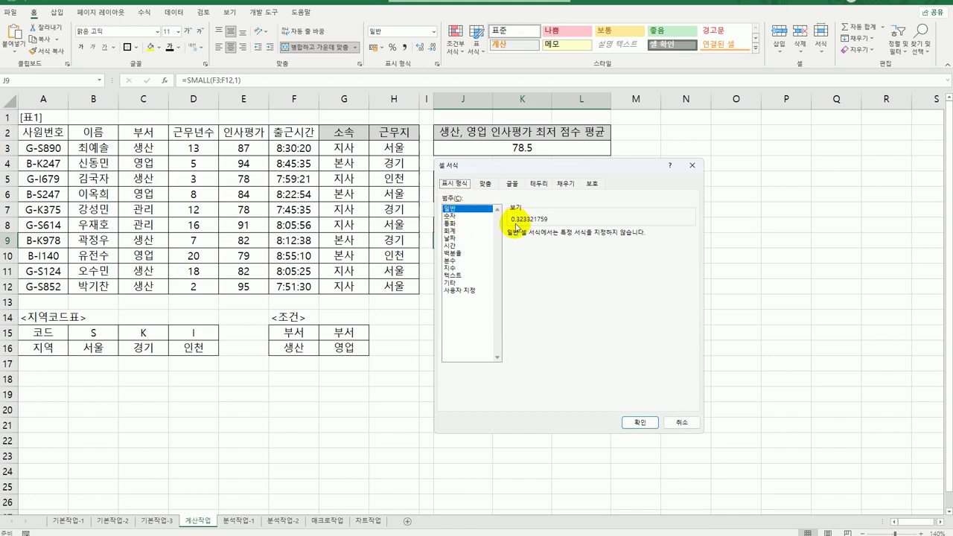
{"action": "left_click", "coordinate": [473, 244]}
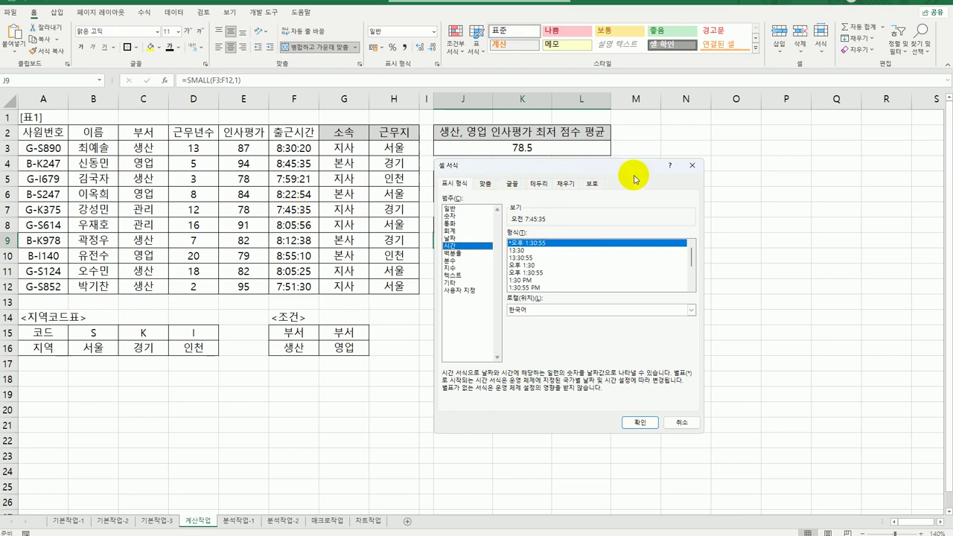
{"action": "left_click", "coordinate": [692, 165]}
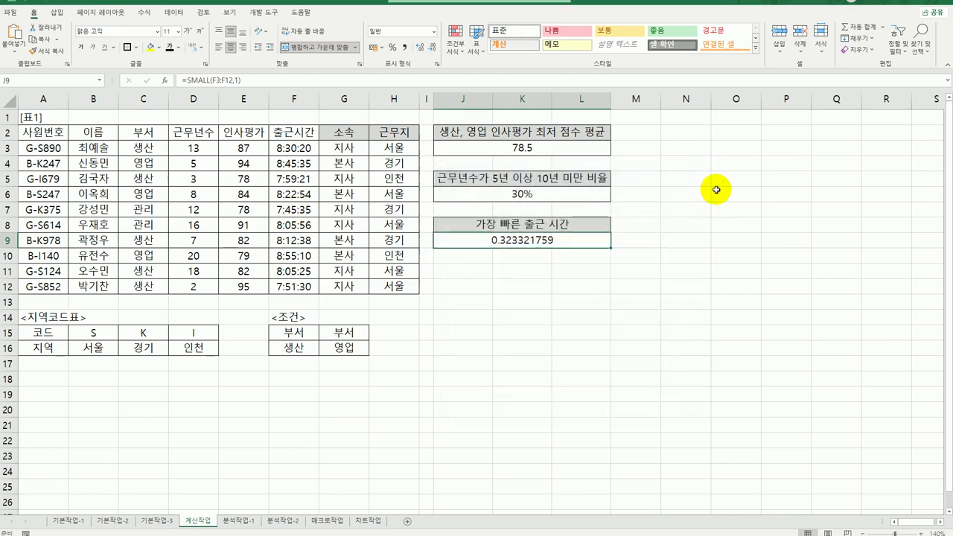
Wrap J9's SMALL expression in the HOUR function, join the text "시" after it, and apply the formula
{"action": "double_click", "coordinate": [518, 244]}
{"action": "key", "text": "Left"}
{"action": "key", "text": "Left"}
{"action": "key", "text": "Left"}
{"action": "key", "text": "Left"}
{"action": "key", "text": "Left"}
{"action": "key", "text": "Left"}
{"action": "key", "text": "Left"}
{"action": "key", "text": "Left"}
{"action": "key", "text": "Left"}
{"action": "key", "text": "Left"}
{"action": "key", "text": "Left"}
{"action": "key", "text": "Left"}
{"action": "key", "text": "Left"}
{"action": "key", "text": "Left"}
{"action": "key", "text": "Left"}
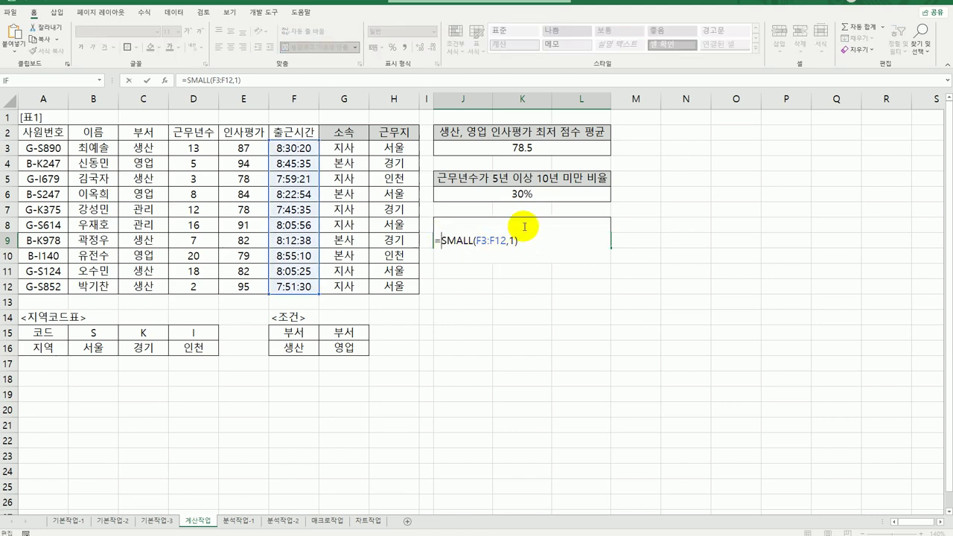
{"action": "type", "text": "hou"}
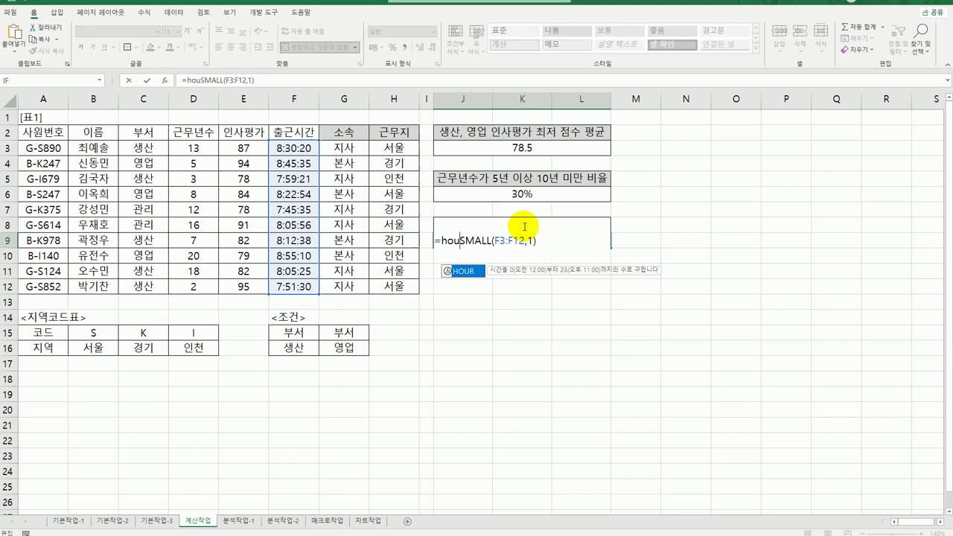
{"action": "double_click", "coordinate": [463, 271]}
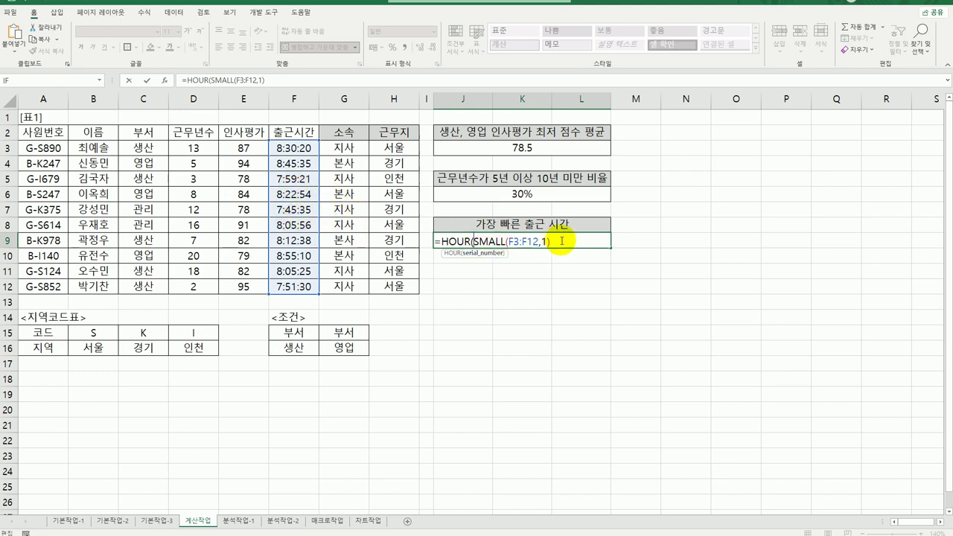
{"action": "type", "text": ")"}
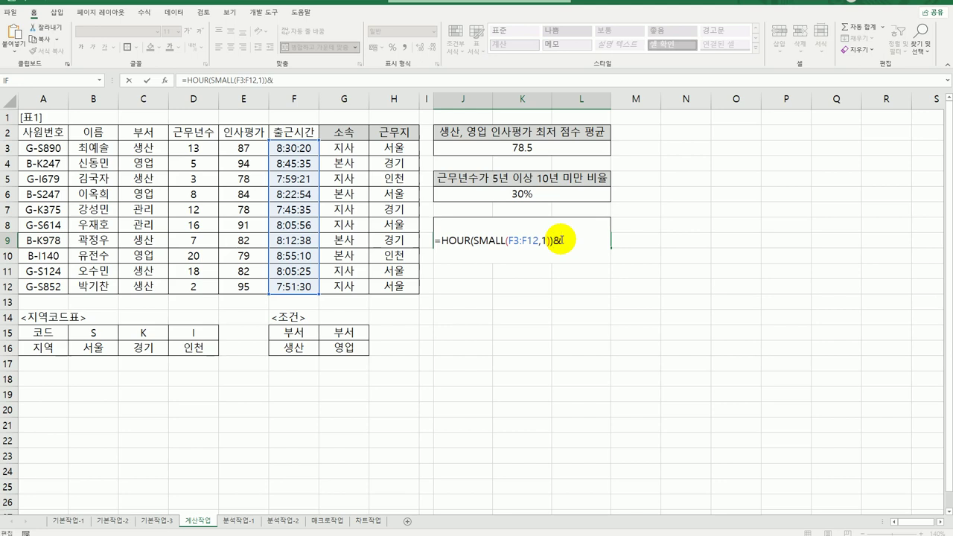
{"action": "type", "text": "&\"시"}
{"action": "key", "text": "Return"}
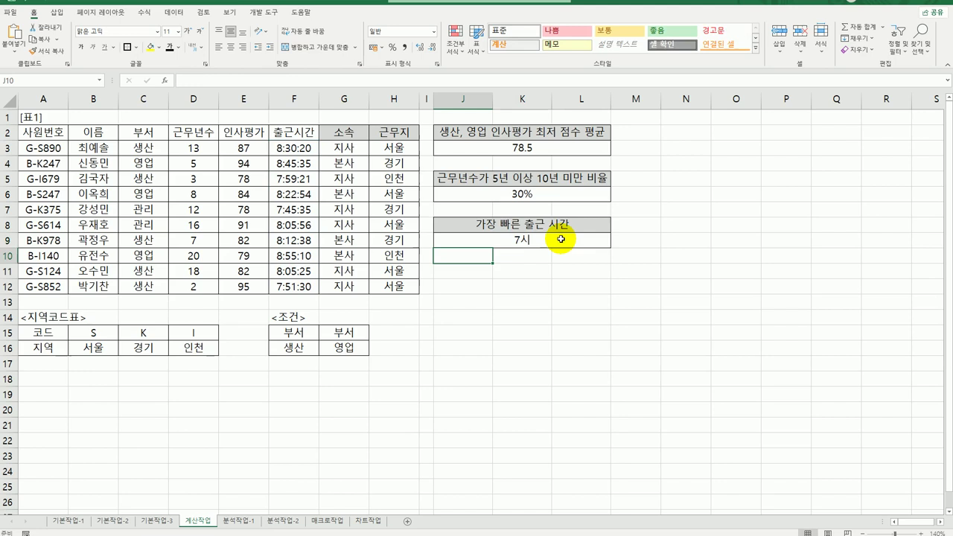
Add an & to the end of the J9 formula and copy its SMALL(F3:F12,1) expression for reuse
{"action": "left_click", "coordinate": [561, 239]}
{"action": "double_click", "coordinate": [560, 239]}
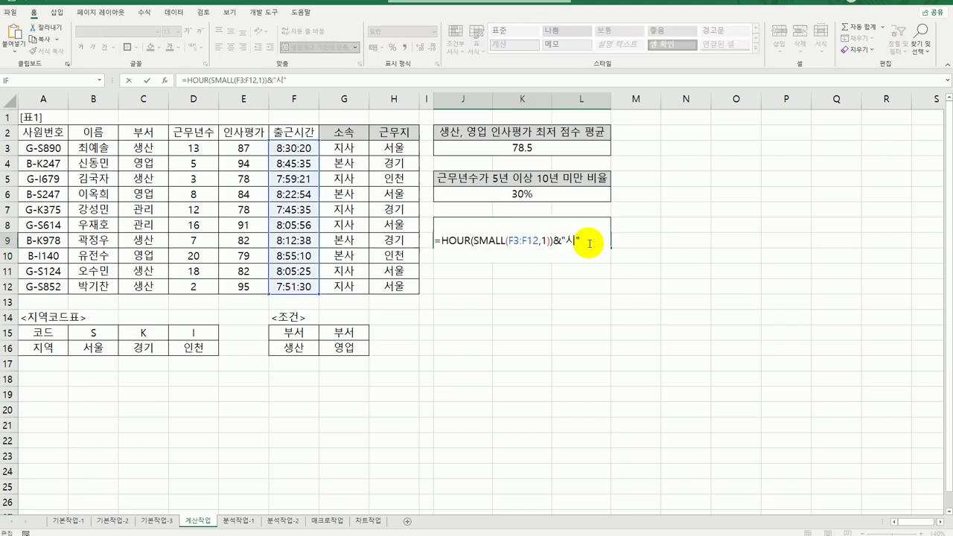
{"action": "type", "text": "&"}
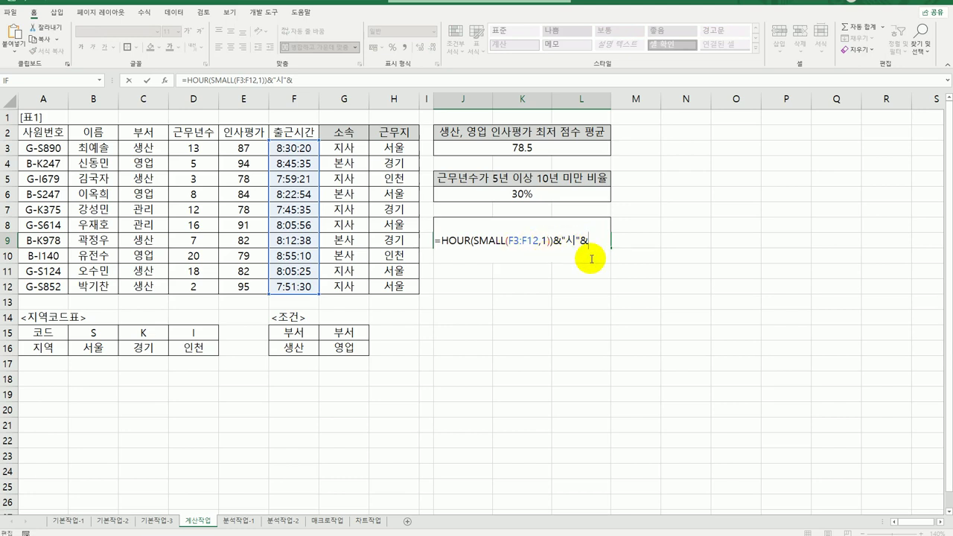
{"action": "left_click_drag", "start_coordinate": [474, 242], "coordinate": [548, 247]}
{"action": "key", "text": "ctrl+c"}
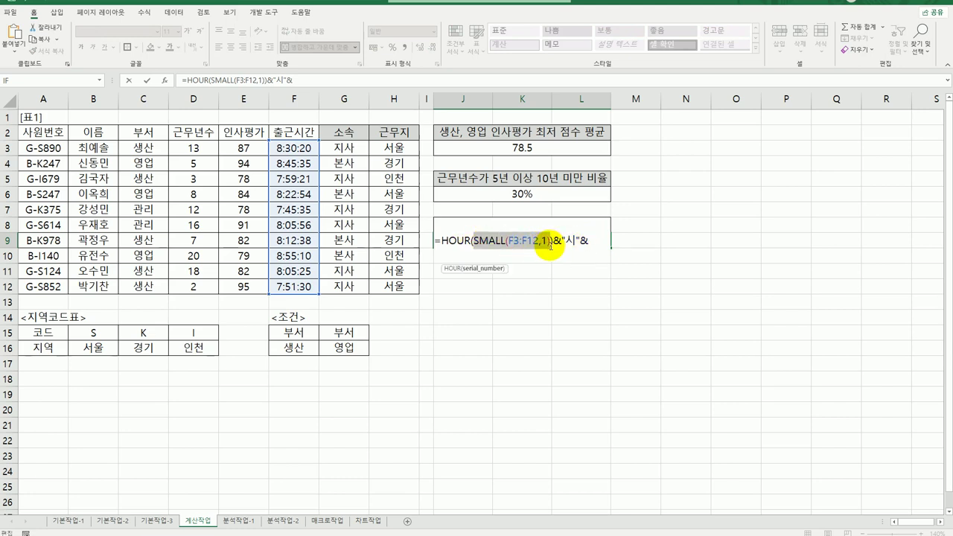
{"action": "left_click", "coordinate": [589, 242]}
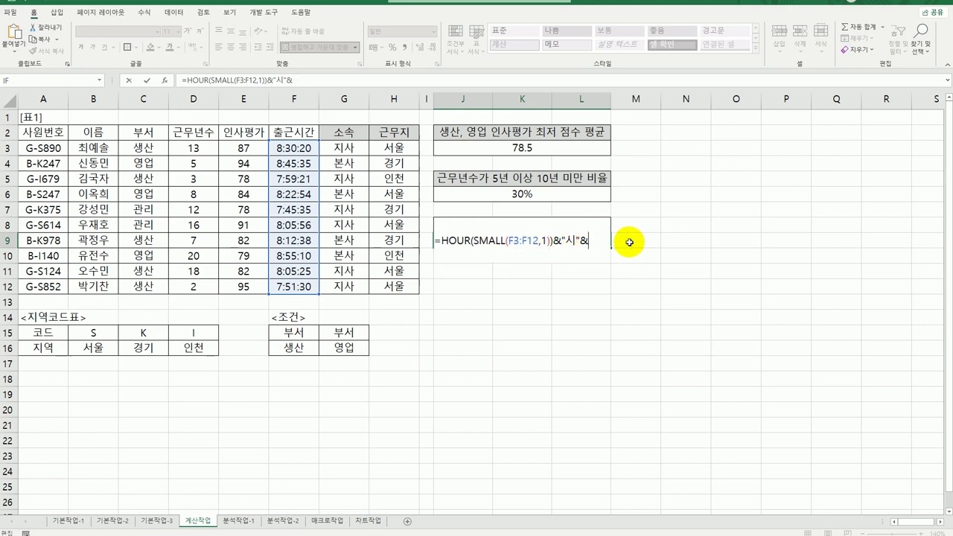
Append MINUTE of the copied SMALL expression followed by &"분" to the J9 formula, and apply it
{"action": "type", "text": "min"}
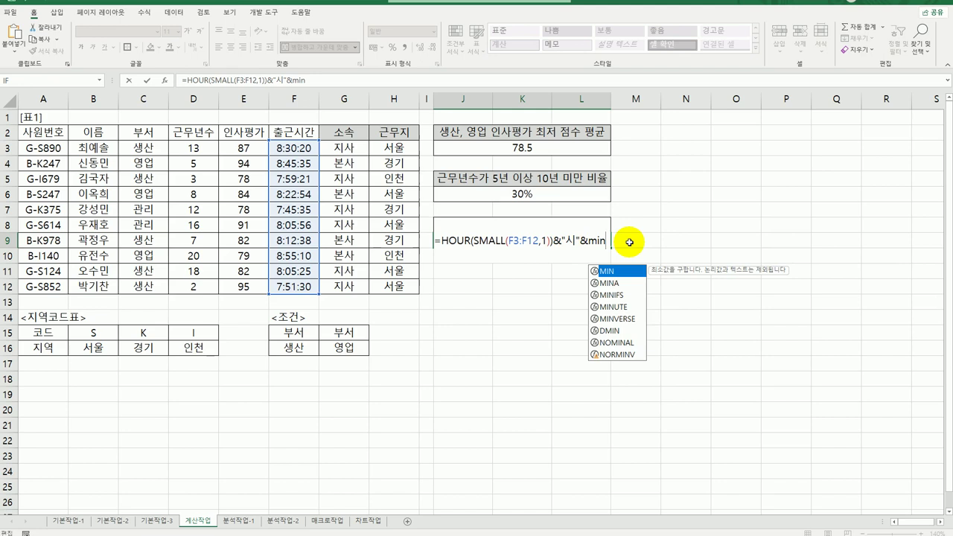
{"action": "left_click", "coordinate": [613, 307]}
{"action": "double_click", "coordinate": [613, 307]}
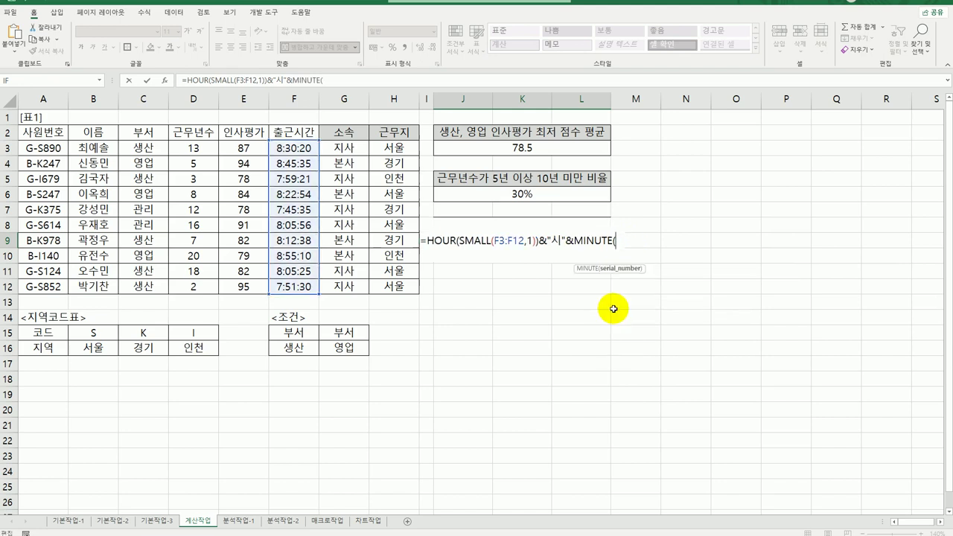
{"action": "key", "text": "ctrl+v"}
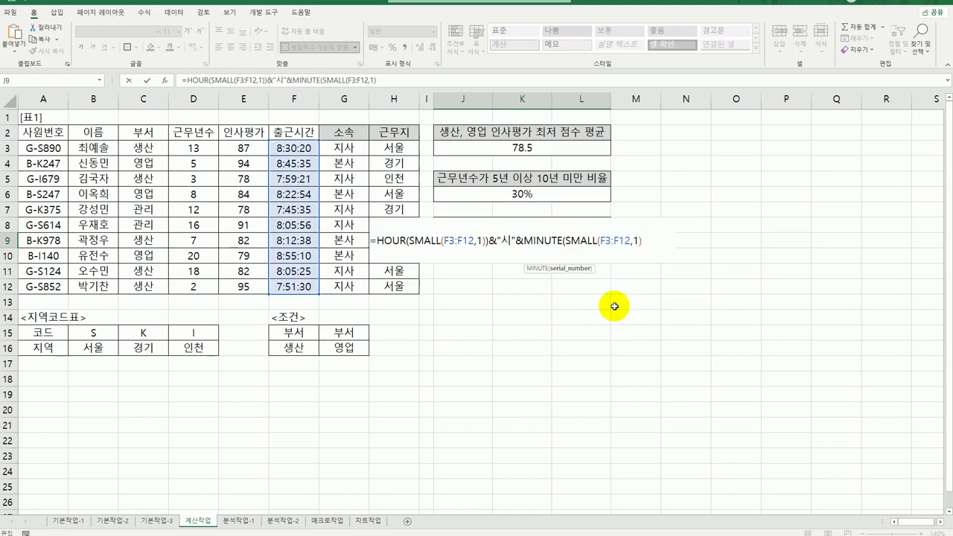
{"action": "type", "text": ")&\"부"}
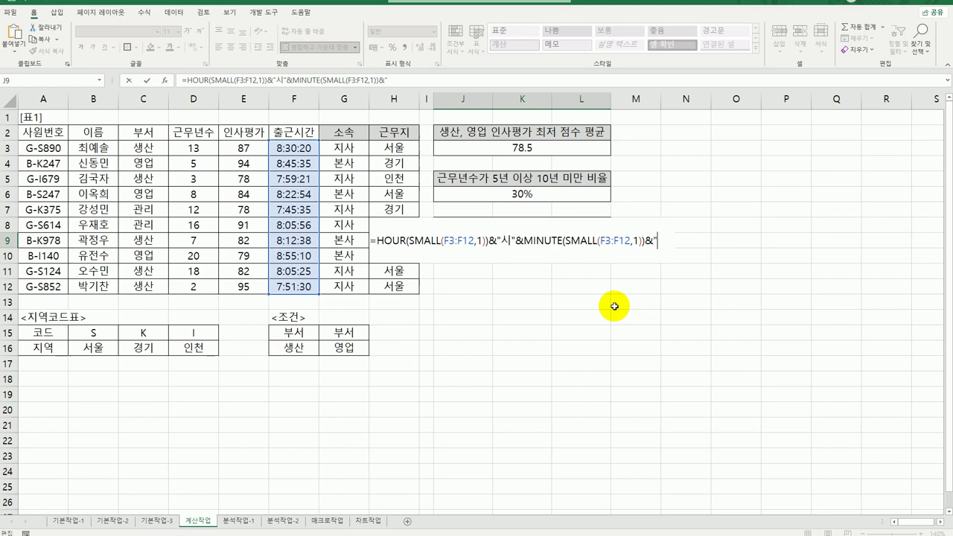
{"action": "type", "text": "ㄴ\""}
{"action": "key", "text": "Return"}
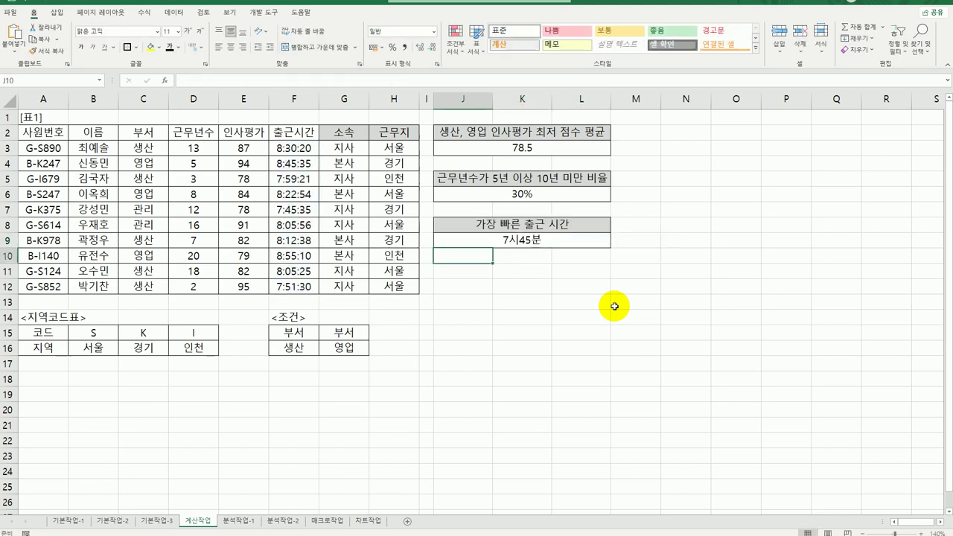
Extend the end of the J9 formula with & and a SECOND function containing SMALL(F3:F12,1)
{"action": "left_click", "coordinate": [544, 240]}
{"action": "double_click", "coordinate": [544, 241]}
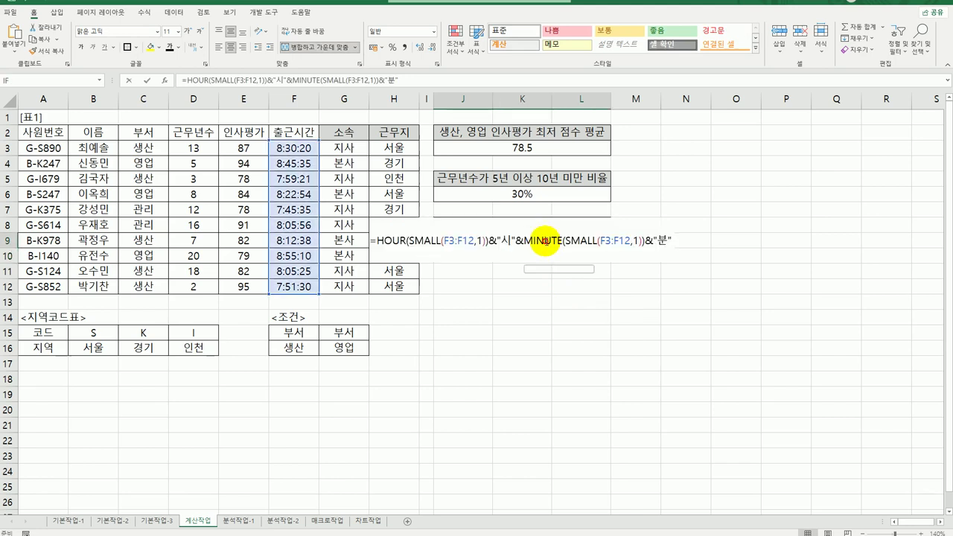
{"action": "left_click", "coordinate": [676, 240]}
{"action": "double_click", "coordinate": [557, 240]}
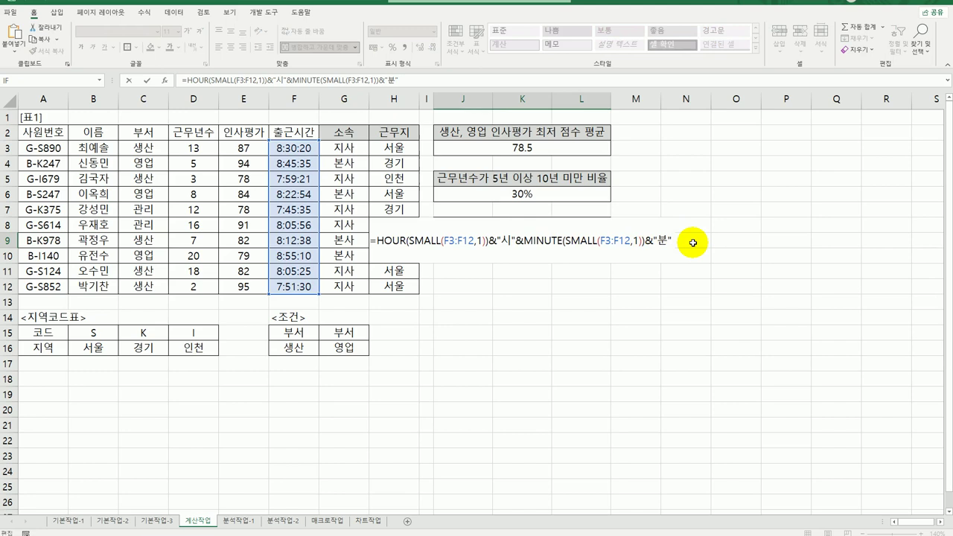
{"action": "type", "text": "&"}
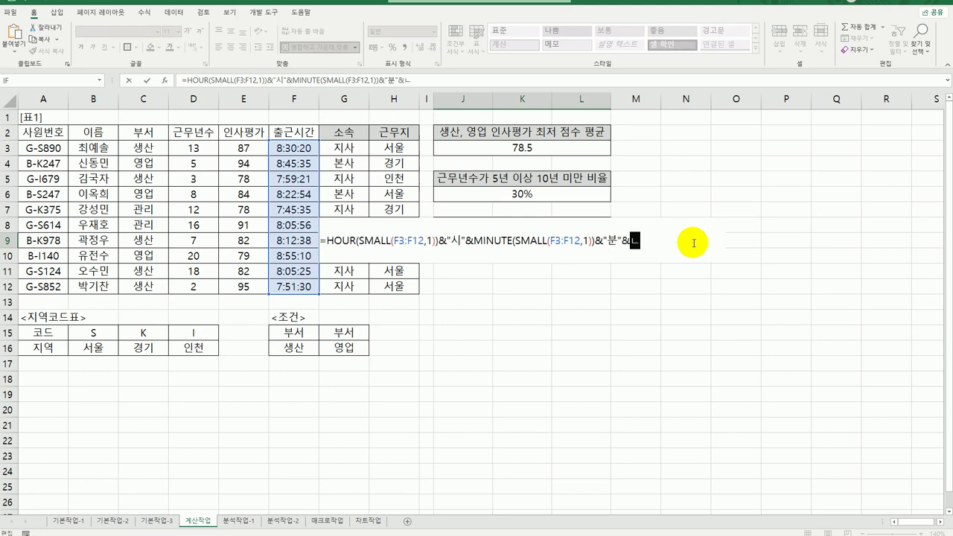
{"action": "type", "text": "se"}
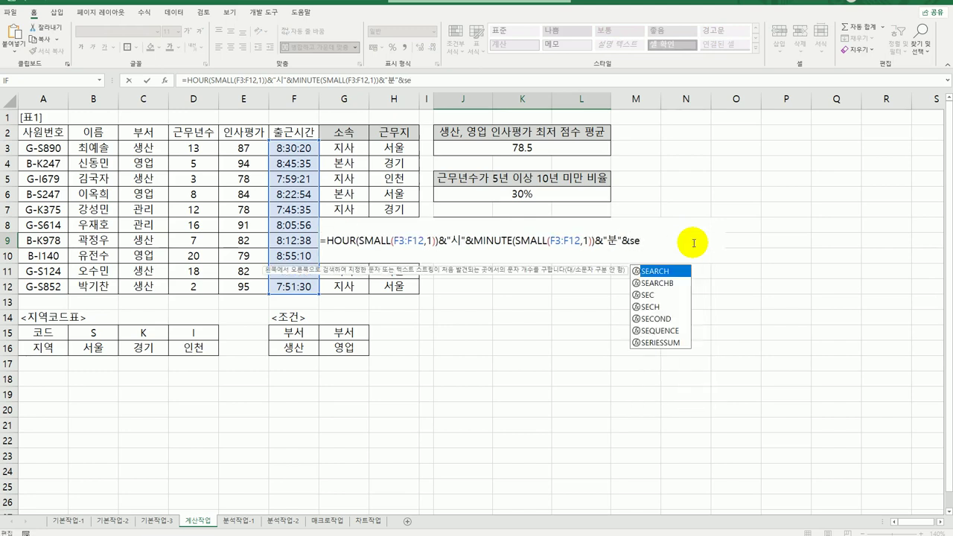
{"action": "double_click", "coordinate": [662, 319]}
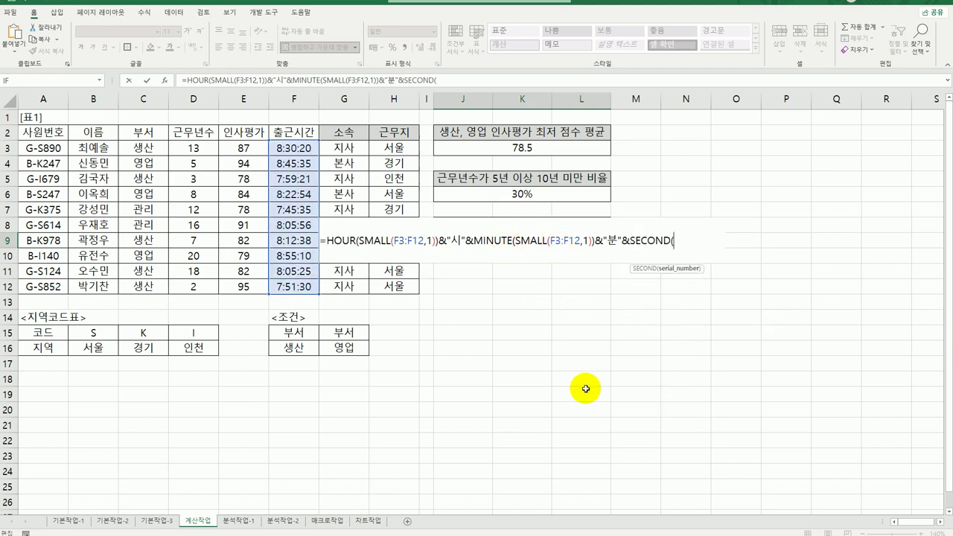
{"action": "type", "text": "SMALL(F3:F12,1)"}
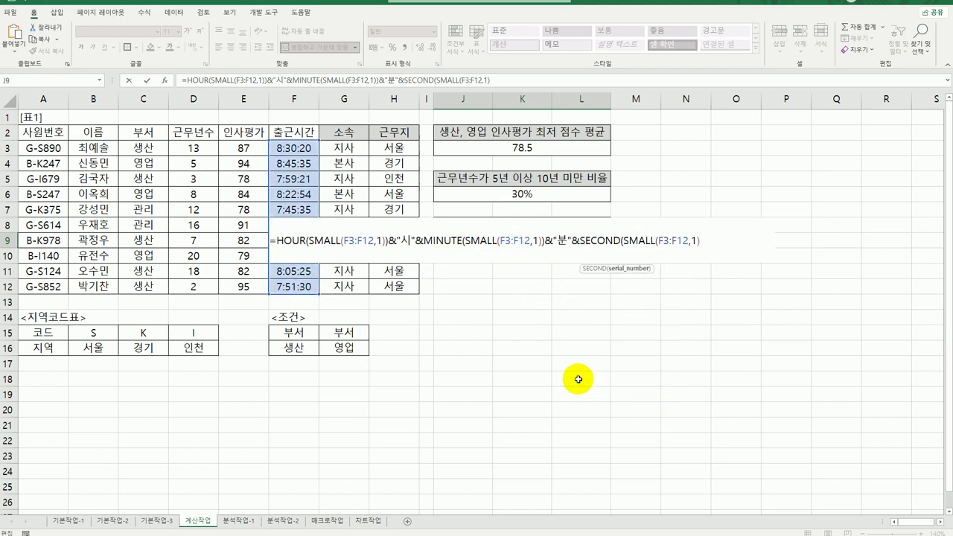
Close the SECOND function, join the text "초" after it, and apply the formula to J9
{"action": "type", "text": ")&"}
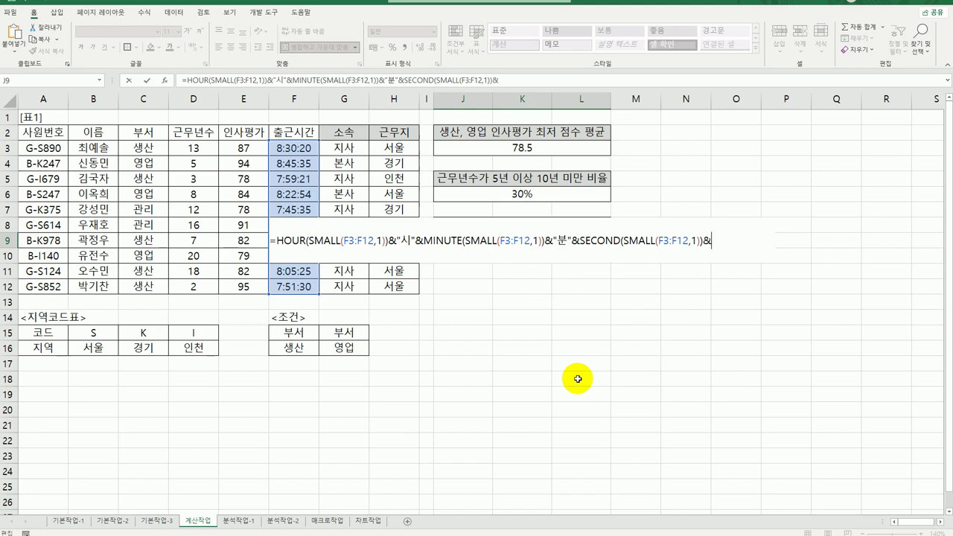
{"action": "type", "text": "\"초"}
{"action": "key", "text": "BackSpace"}
{"action": "key", "text": "BackSpace"}
{"action": "type", "text": "초\""}
{"action": "key", "text": "Return"}
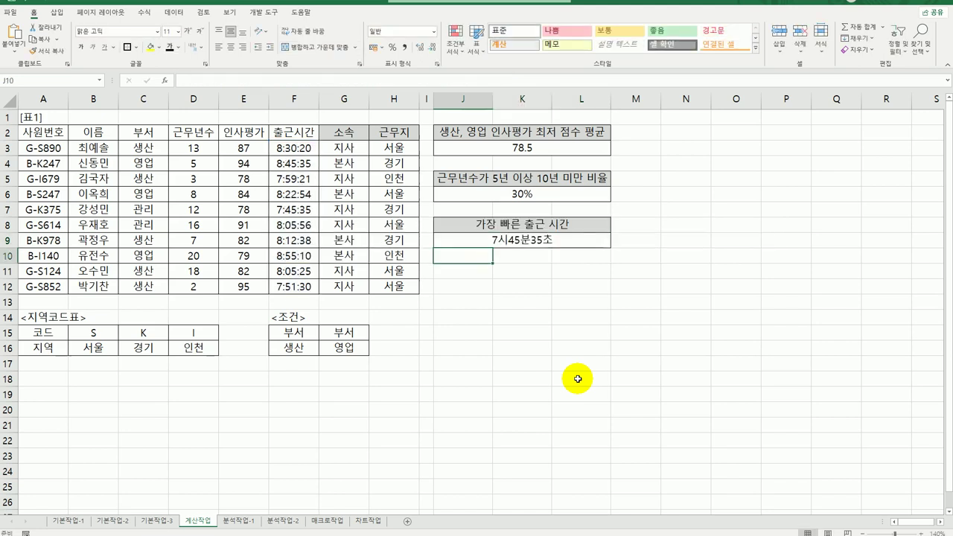
{"action": "left_click", "coordinate": [521, 245]}
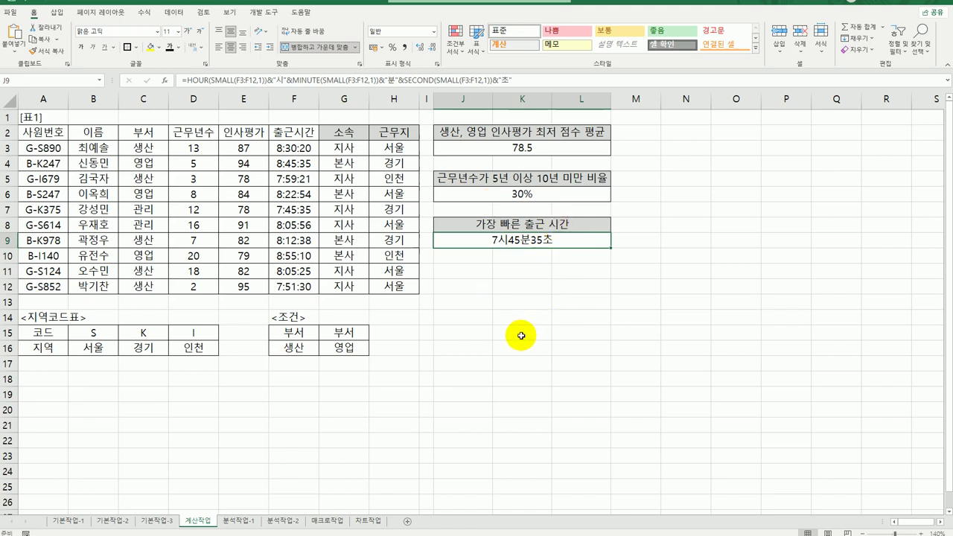
Open the 분석작업-1 sheet and auto-fit the widths of the 거래금액 and 실지급액 columns to their contents
{"action": "left_click", "coordinate": [242, 520]}
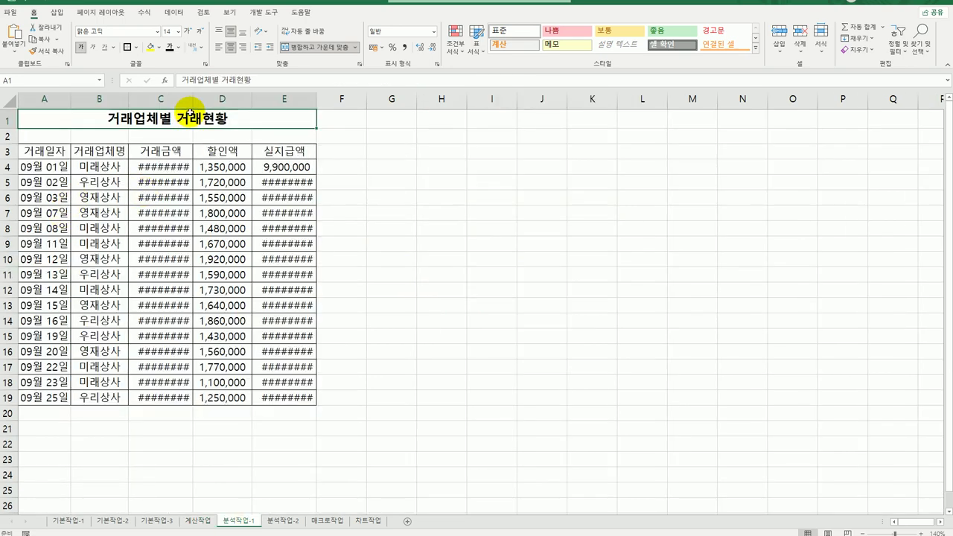
{"action": "double_click", "coordinate": [193, 99]}
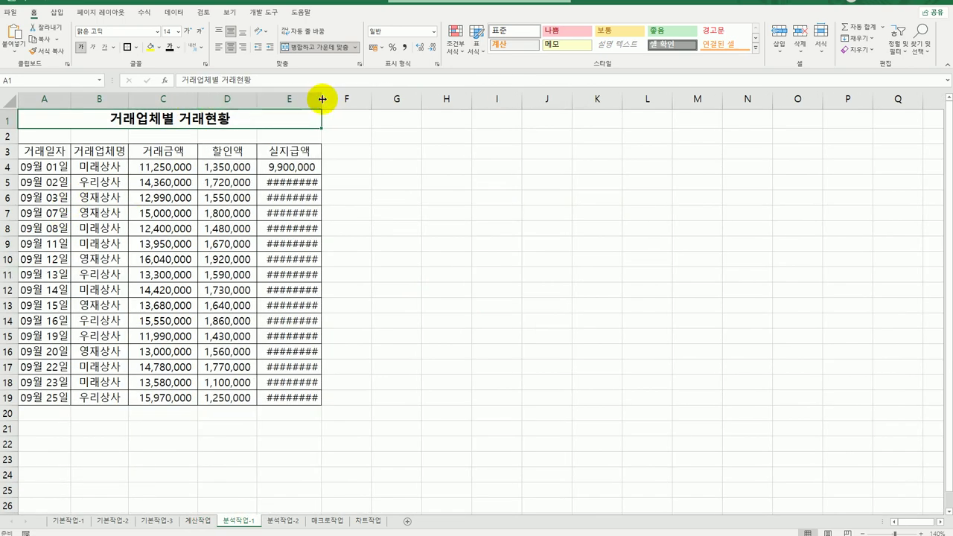
{"action": "double_click", "coordinate": [322, 99]}
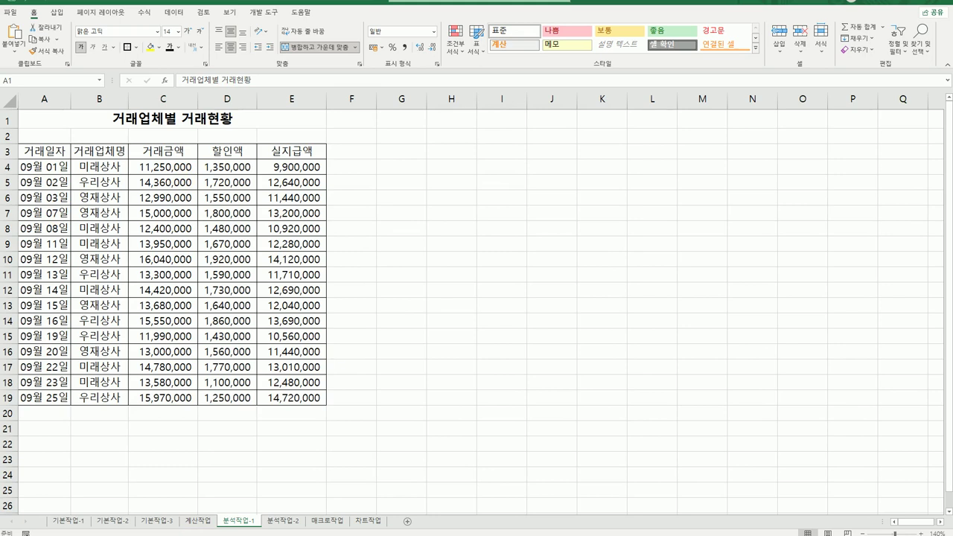
{"action": "left_click", "coordinate": [341, 345]}
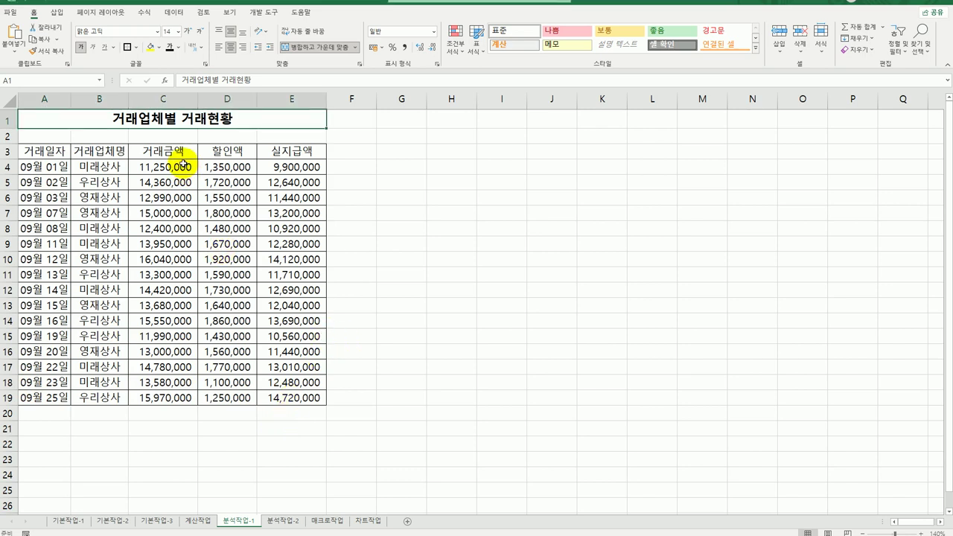
Sort the 거래업체별 거래현황 table by 거래업체명 in ascending order
{"action": "left_click", "coordinate": [99, 151]}
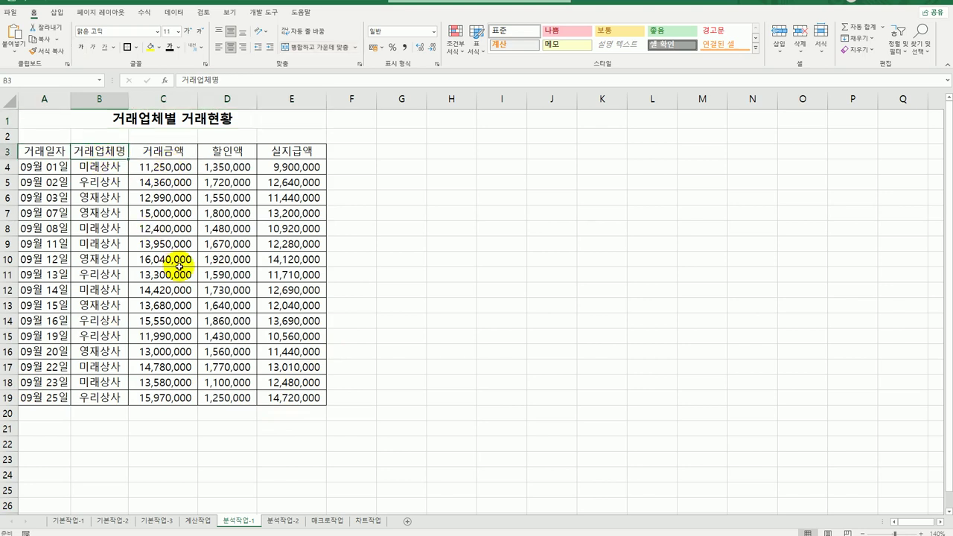
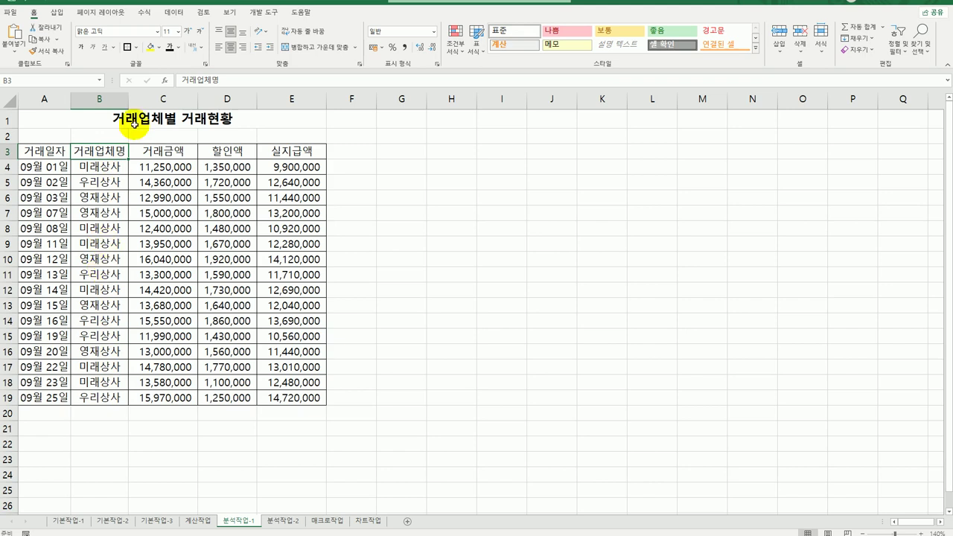
{"action": "left_click", "coordinate": [172, 12]}
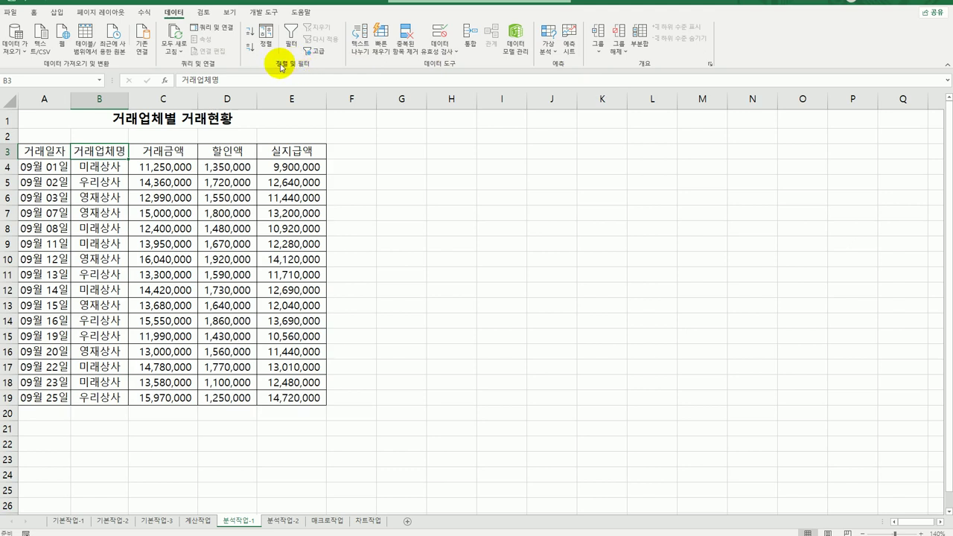
{"action": "left_click", "coordinate": [250, 36]}
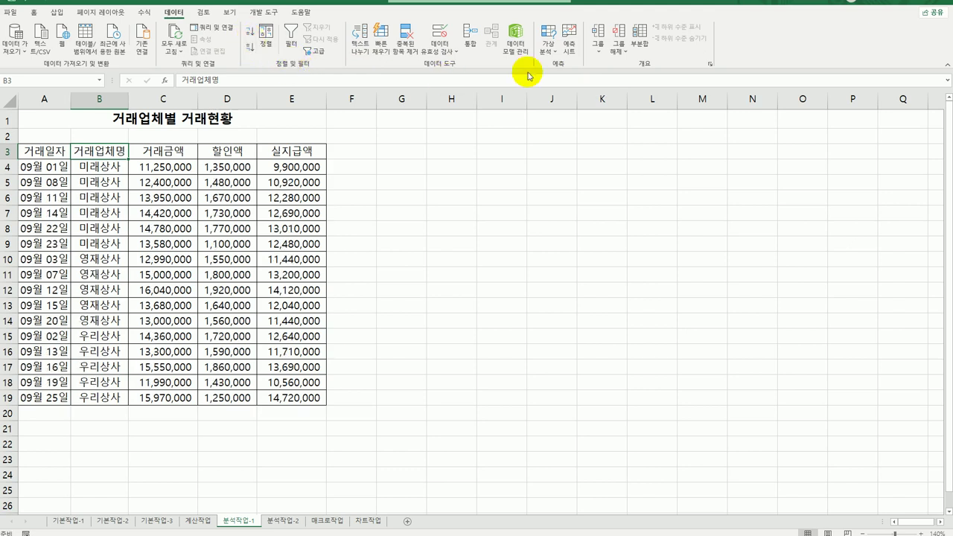
Insert subtotals in the table grouped by 거래업체명, using the 최대 function on 실지급액
{"action": "left_click", "coordinate": [640, 37]}
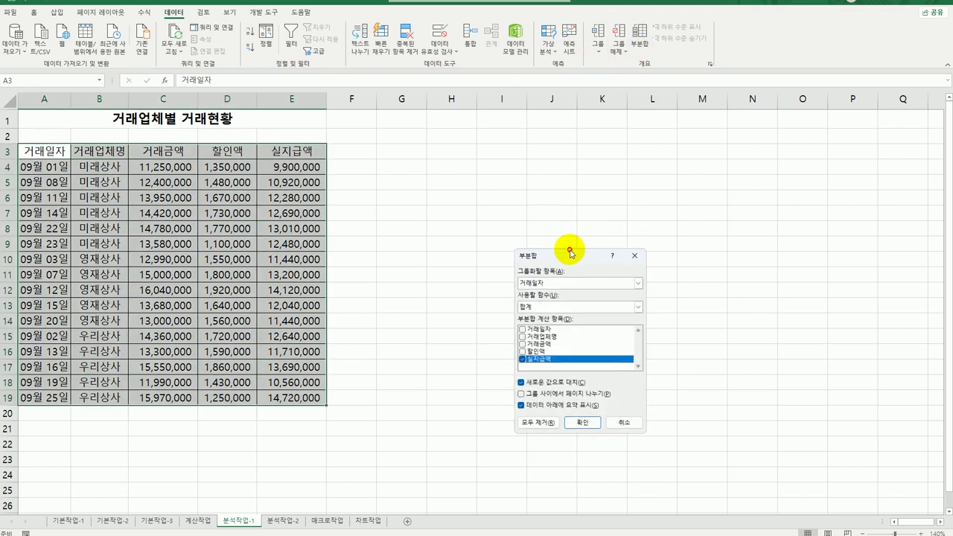
{"action": "left_click_drag", "start_coordinate": [572, 255], "coordinate": [434, 147]}
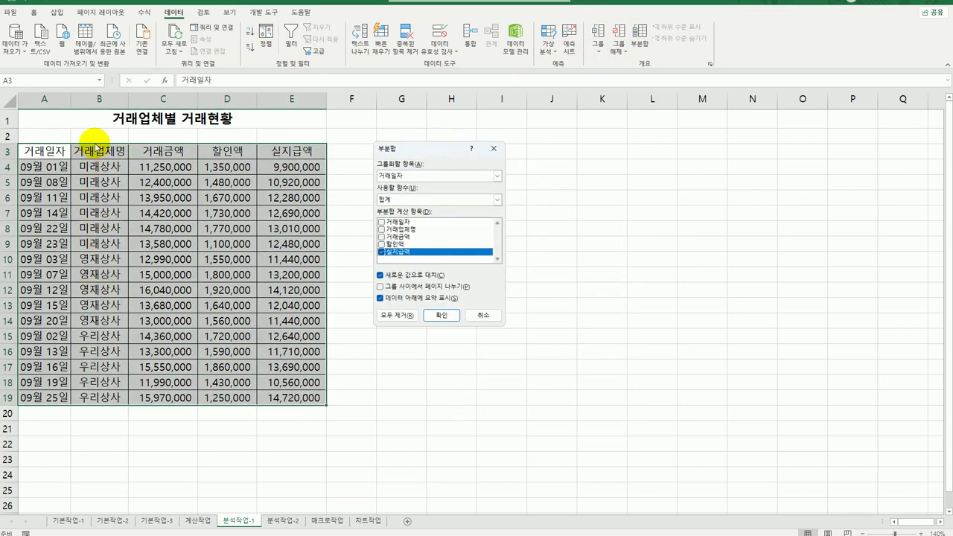
{"action": "left_click", "coordinate": [446, 179]}
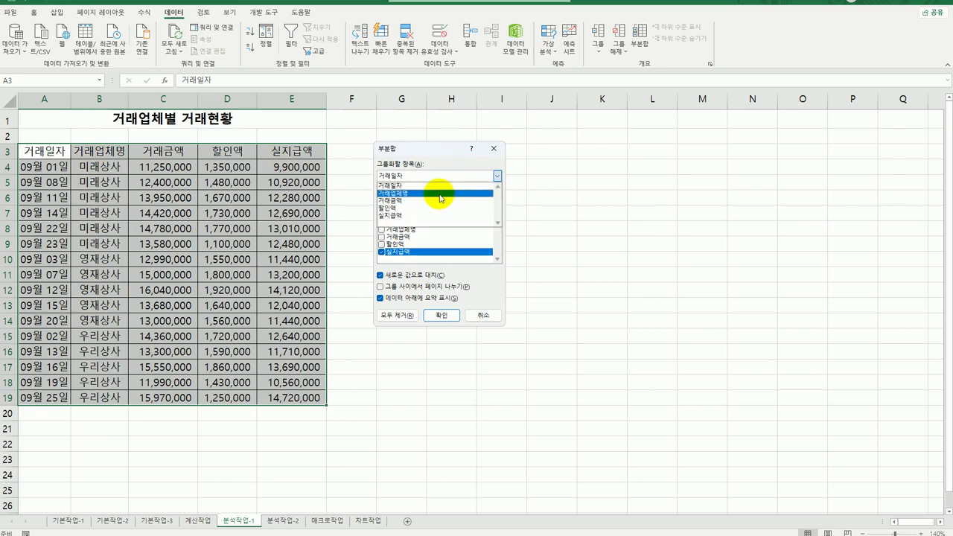
{"action": "left_click", "coordinate": [440, 195]}
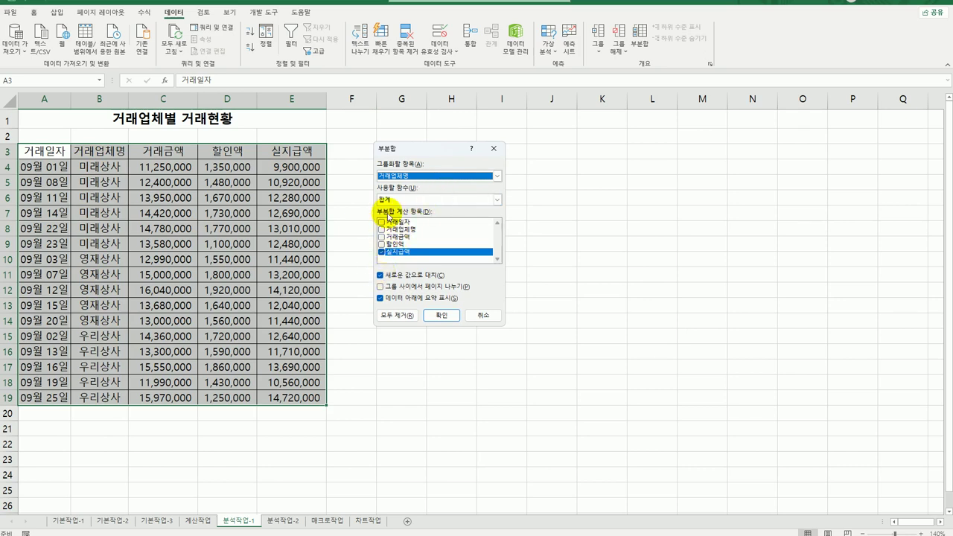
{"action": "left_click", "coordinate": [389, 200]}
{"action": "left_click", "coordinate": [397, 233]}
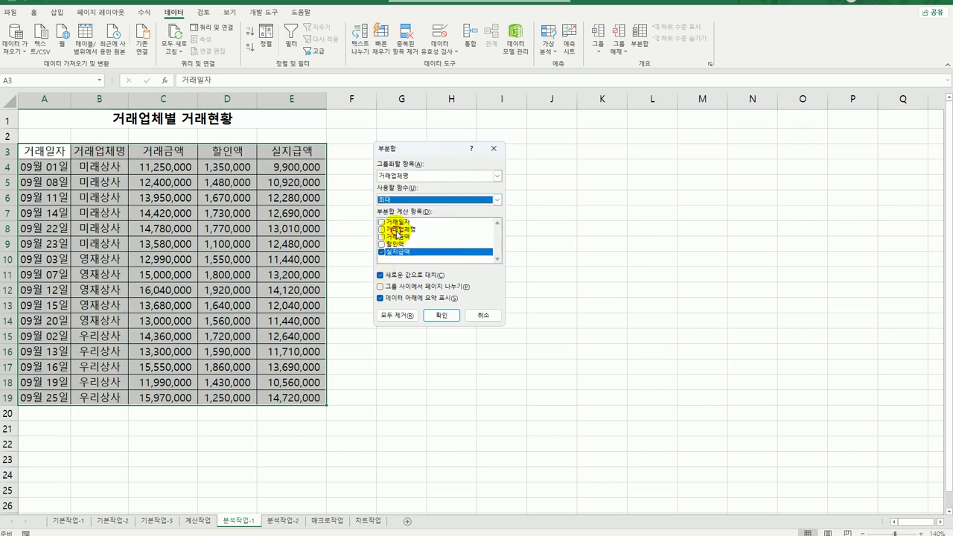
{"action": "left_click", "coordinate": [449, 318]}
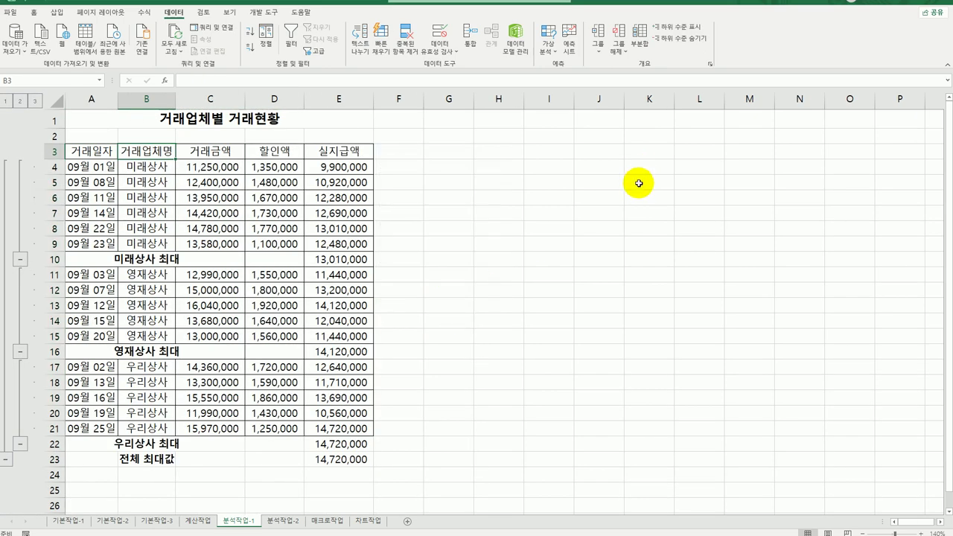
Add 평균 subtotals of 거래금액 and 할인액 per 거래업체명 without replacing the existing subtotals, and auto-fit the 거래업체명 column
{"action": "left_click", "coordinate": [639, 38]}
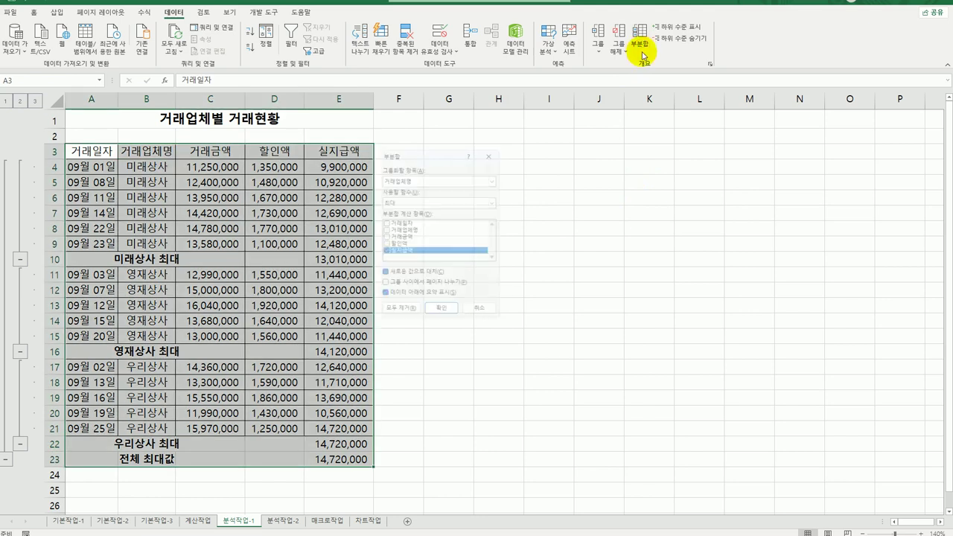
{"action": "left_click_drag", "start_coordinate": [431, 156], "coordinate": [490, 163]}
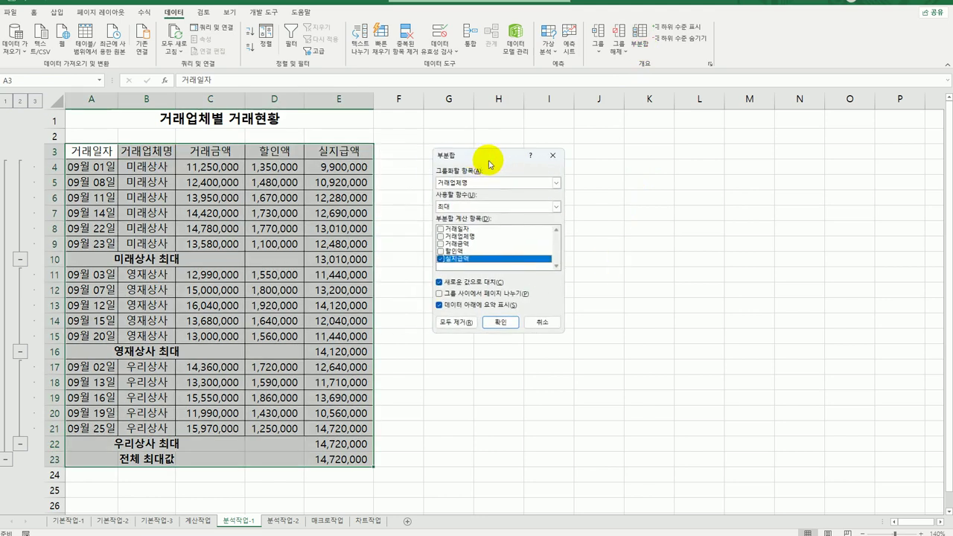
{"action": "left_click", "coordinate": [495, 206]}
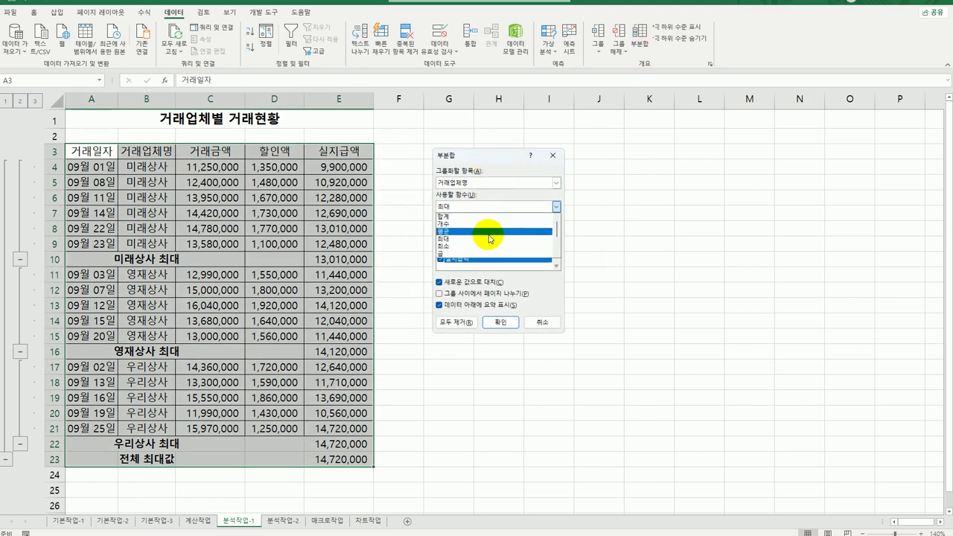
{"action": "left_click", "coordinate": [489, 234]}
{"action": "left_click", "coordinate": [441, 259]}
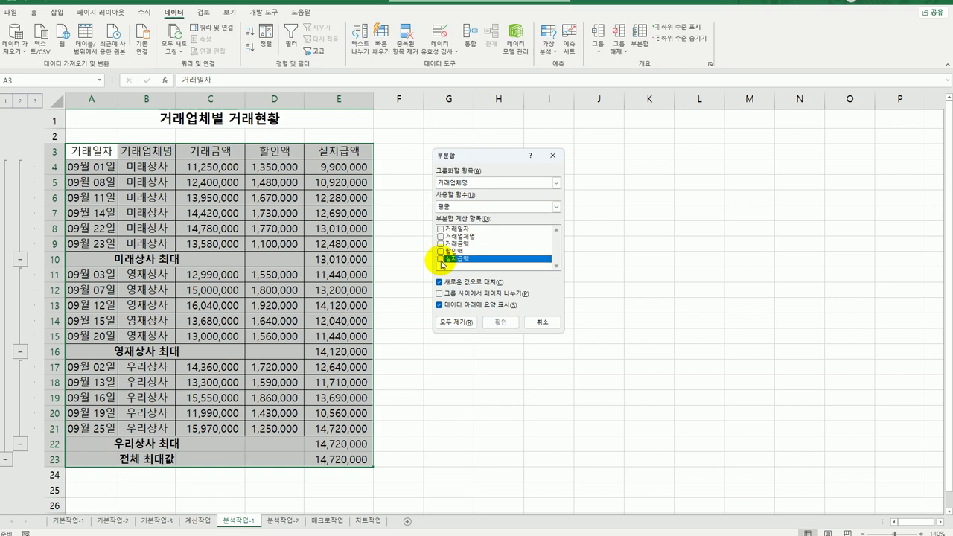
{"action": "left_click", "coordinate": [440, 244]}
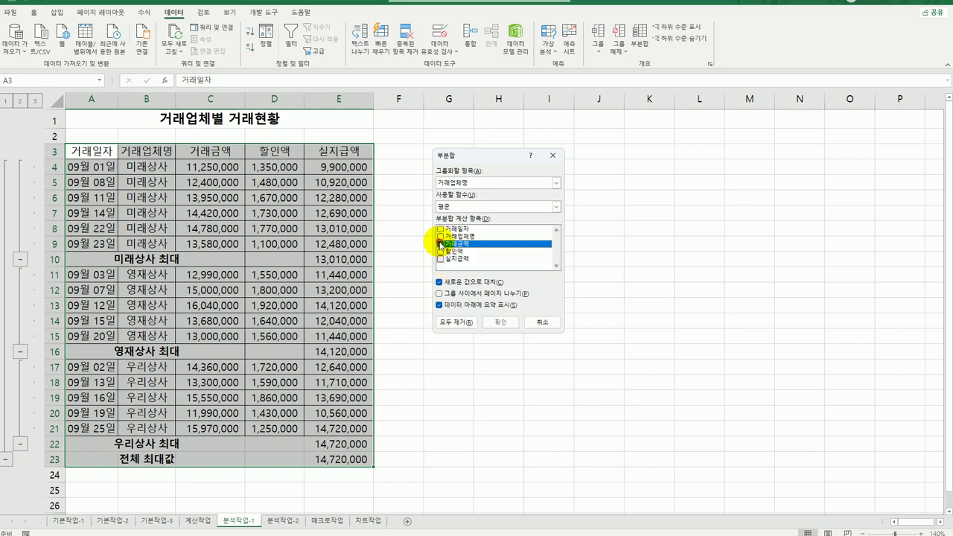
{"action": "left_click", "coordinate": [441, 252]}
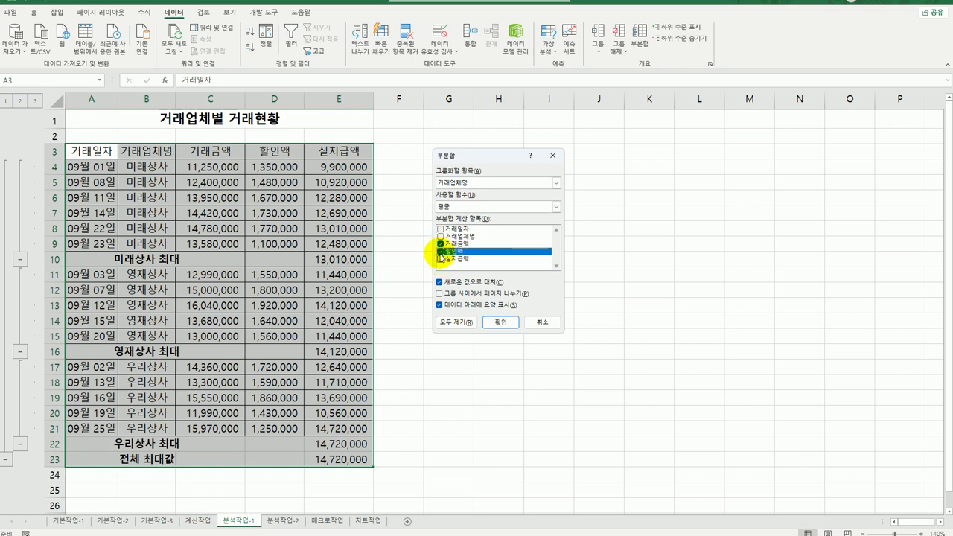
{"action": "left_click", "coordinate": [449, 283]}
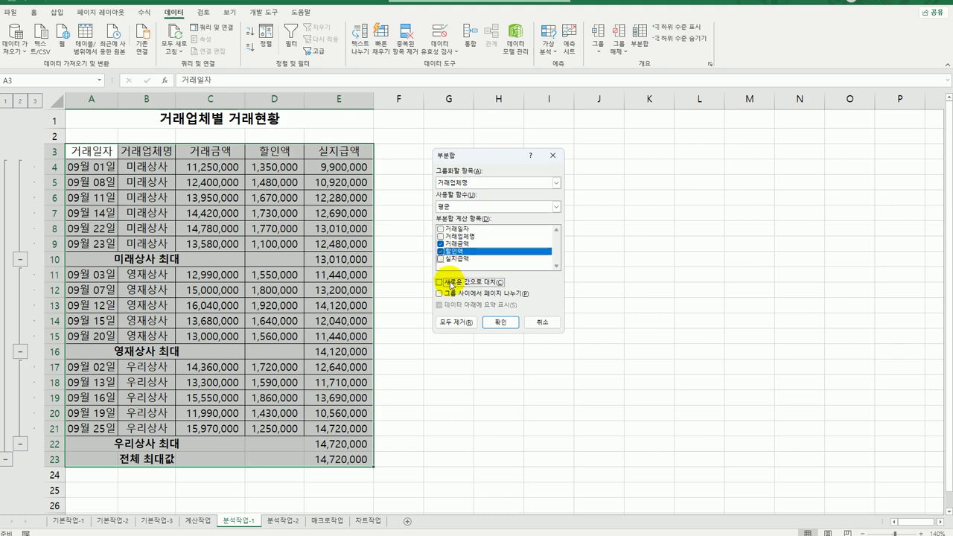
{"action": "left_click", "coordinate": [500, 323]}
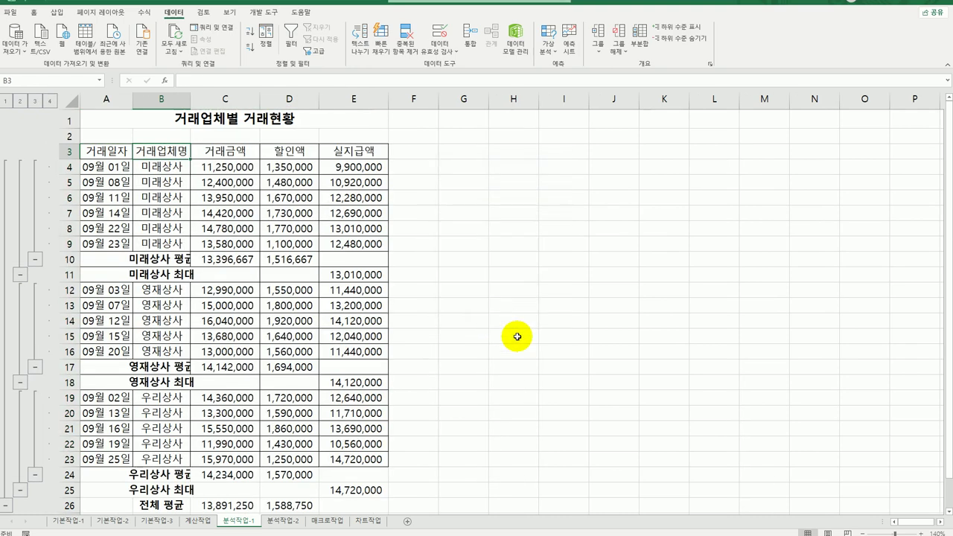
{"action": "left_click", "coordinate": [517, 336]}
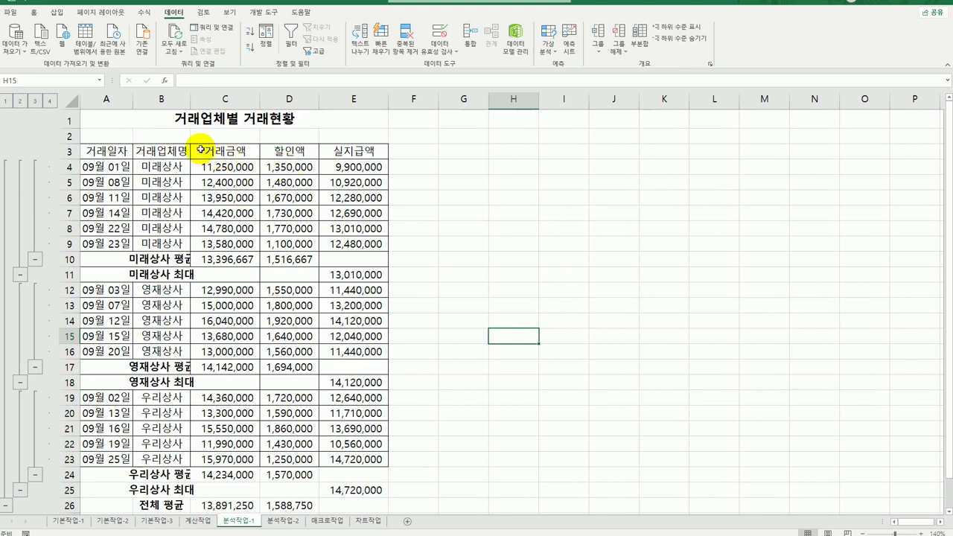
{"action": "double_click", "coordinate": [190, 100]}
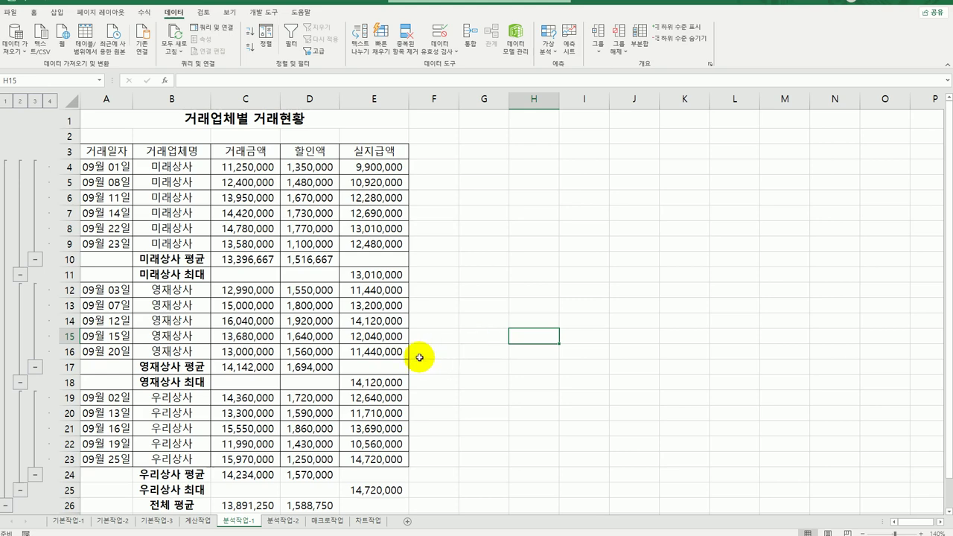
On the 분석작업-2 sheet, start a data consolidation for H2:L7 of 표2 with 평균 as the function
{"action": "left_click", "coordinate": [283, 521]}
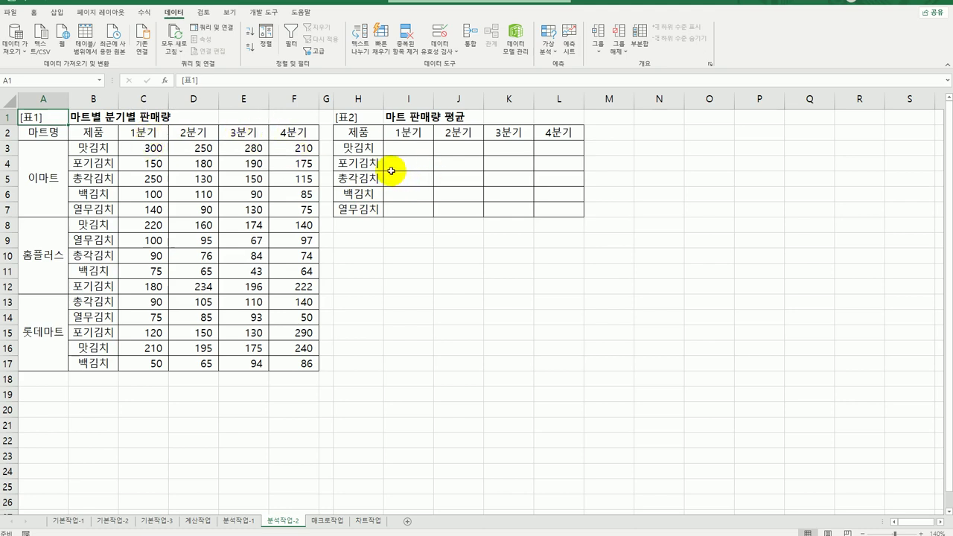
{"action": "left_click_drag", "start_coordinate": [356, 147], "coordinate": [357, 213]}
{"action": "left_click", "coordinate": [525, 273]}
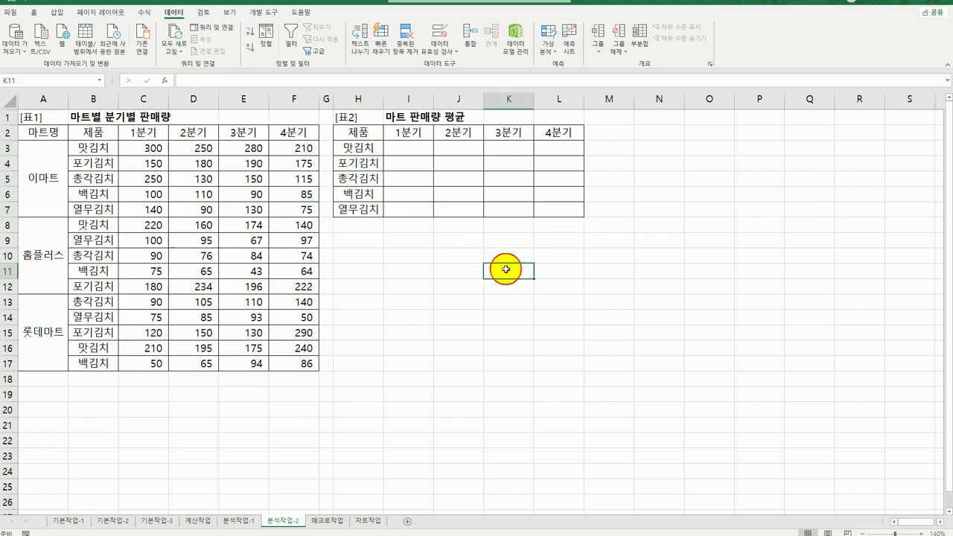
{"action": "left_click", "coordinate": [367, 133]}
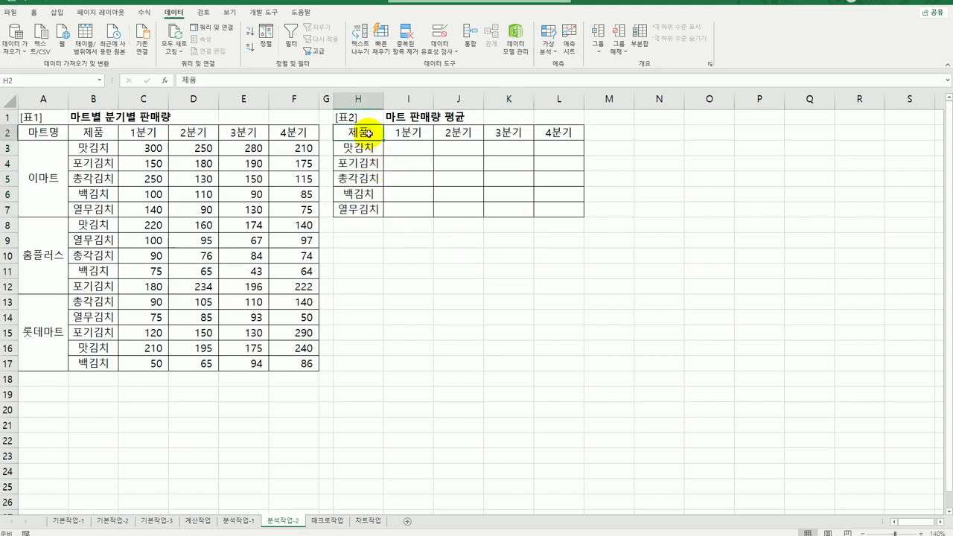
{"action": "left_click_drag", "start_coordinate": [367, 134], "coordinate": [567, 209]}
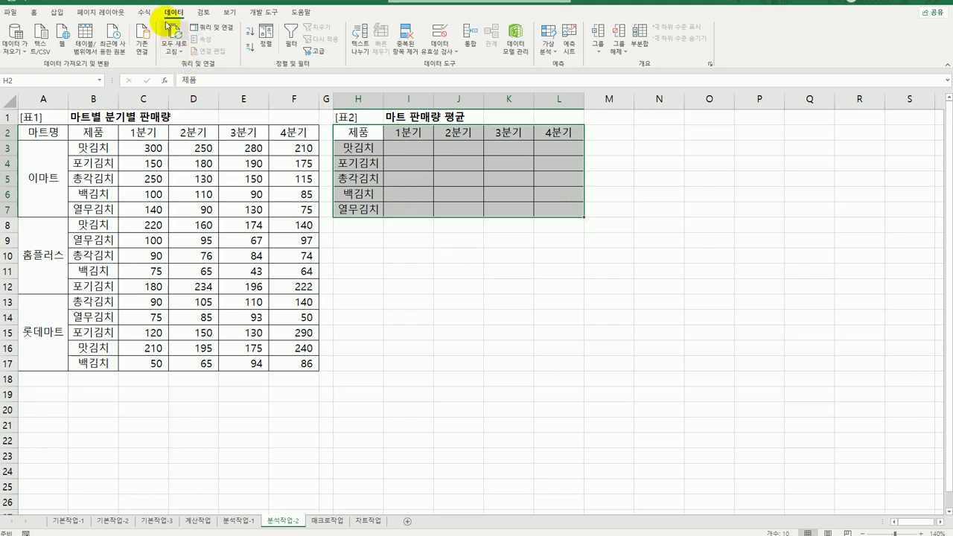
{"action": "left_click", "coordinate": [472, 38]}
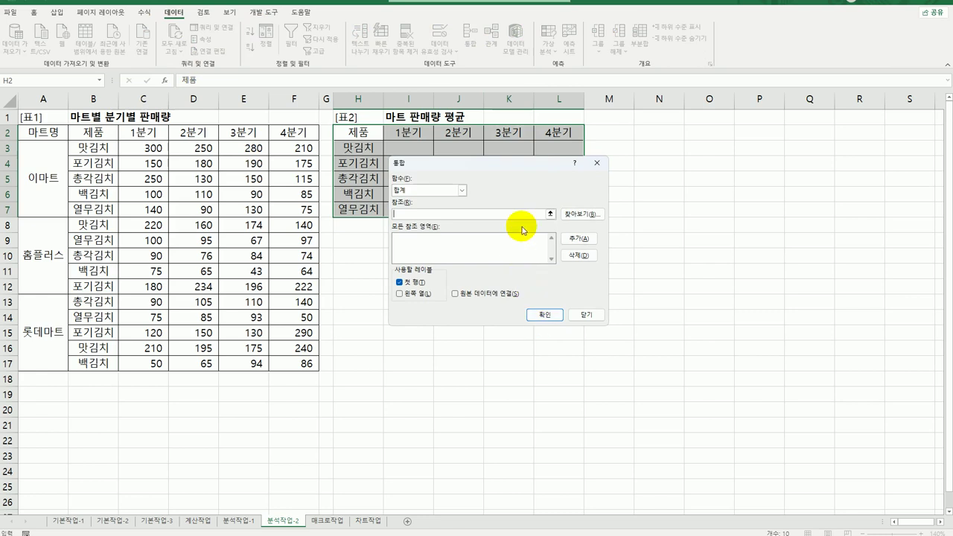
{"action": "left_click", "coordinate": [461, 190]}
{"action": "left_click", "coordinate": [445, 221]}
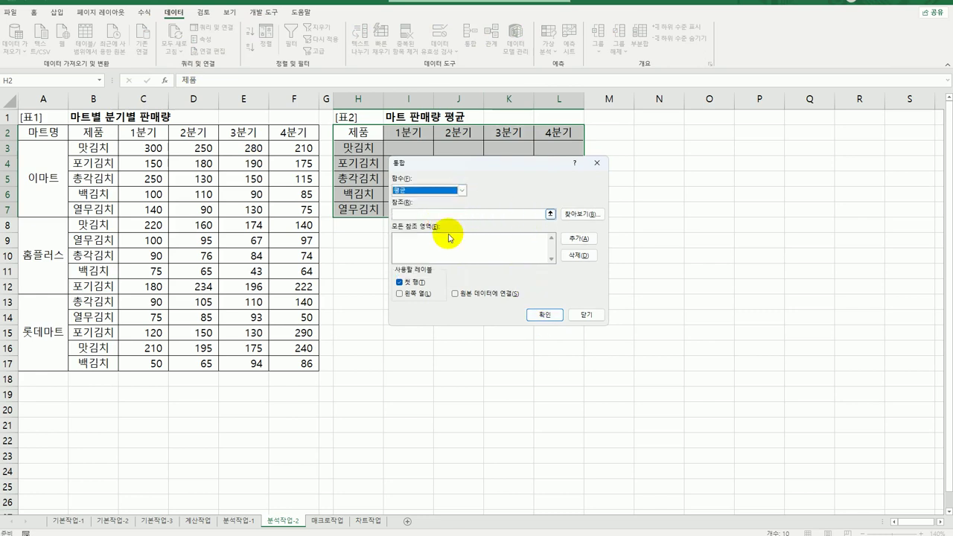
Set the consolidation reference to B2:F17 of 표1, from the 제품 header through the 4분기 data
{"action": "left_click", "coordinate": [433, 215]}
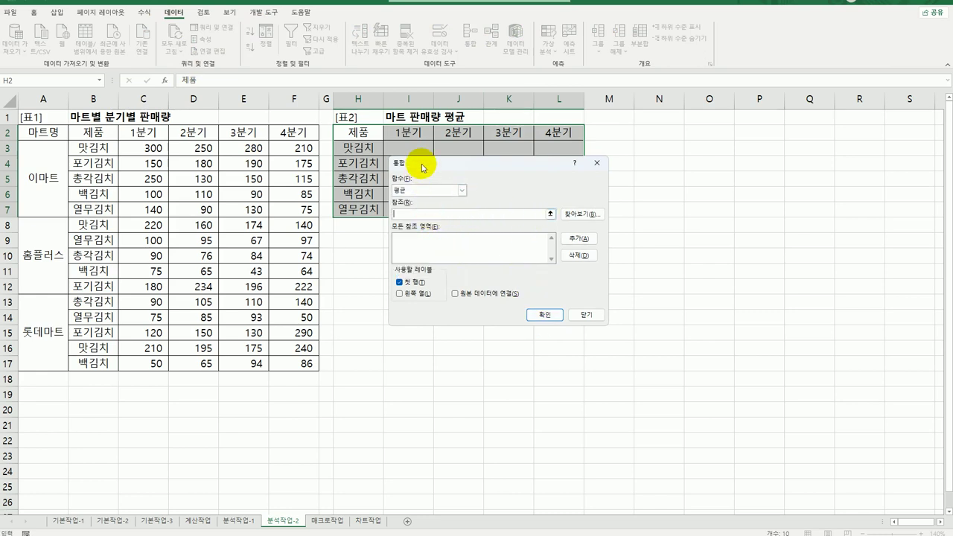
{"action": "left_click_drag", "start_coordinate": [425, 163], "coordinate": [414, 270]}
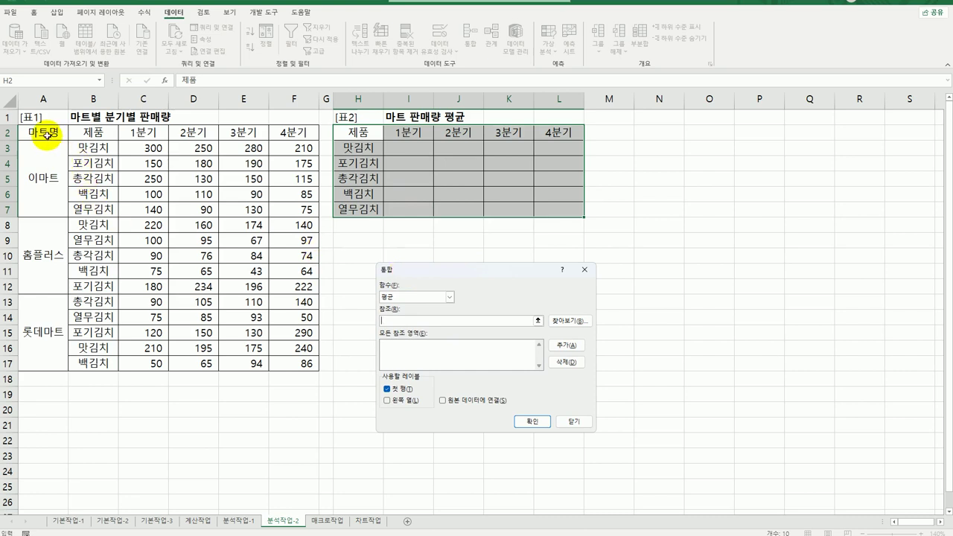
{"action": "left_click_drag", "start_coordinate": [46, 135], "coordinate": [49, 364]}
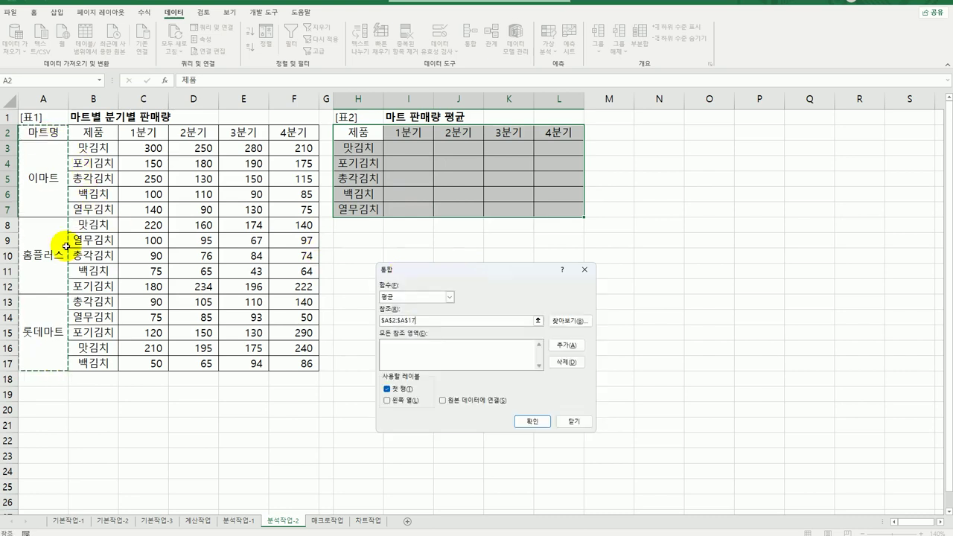
{"action": "left_click", "coordinate": [88, 136]}
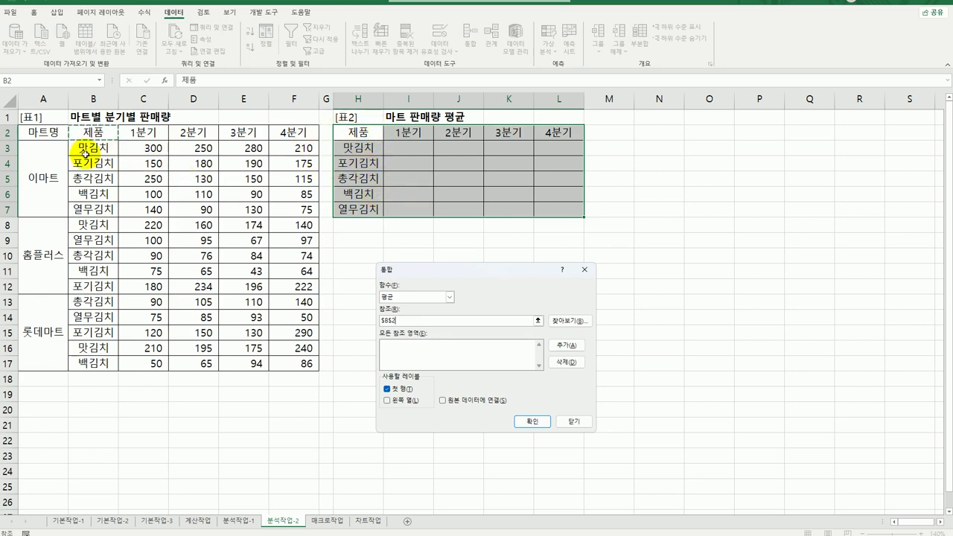
{"action": "left_click_drag", "start_coordinate": [97, 136], "coordinate": [292, 358]}
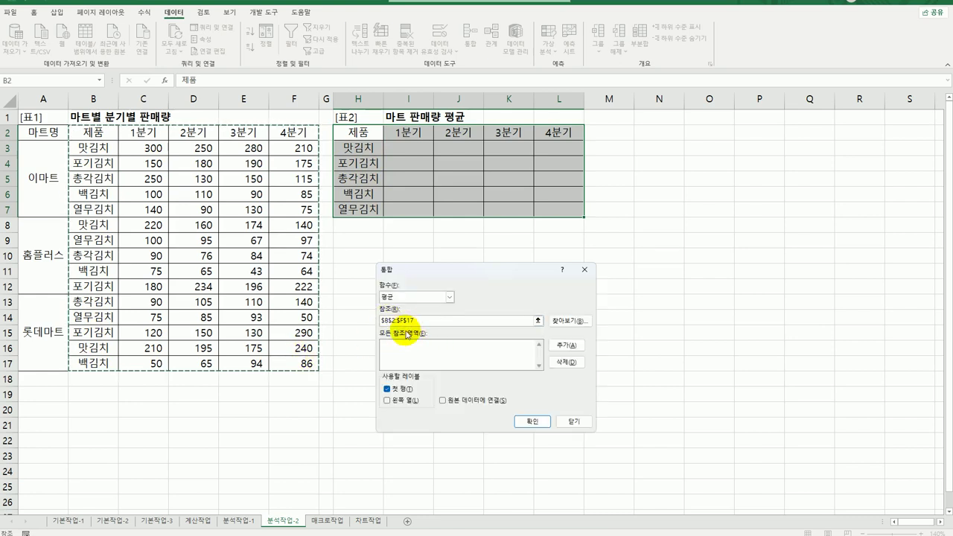
Add the B2:F17 reference to the consolidation, also use 왼쪽 열 labels, and generate the averages in 표2
{"action": "left_click", "coordinate": [561, 346]}
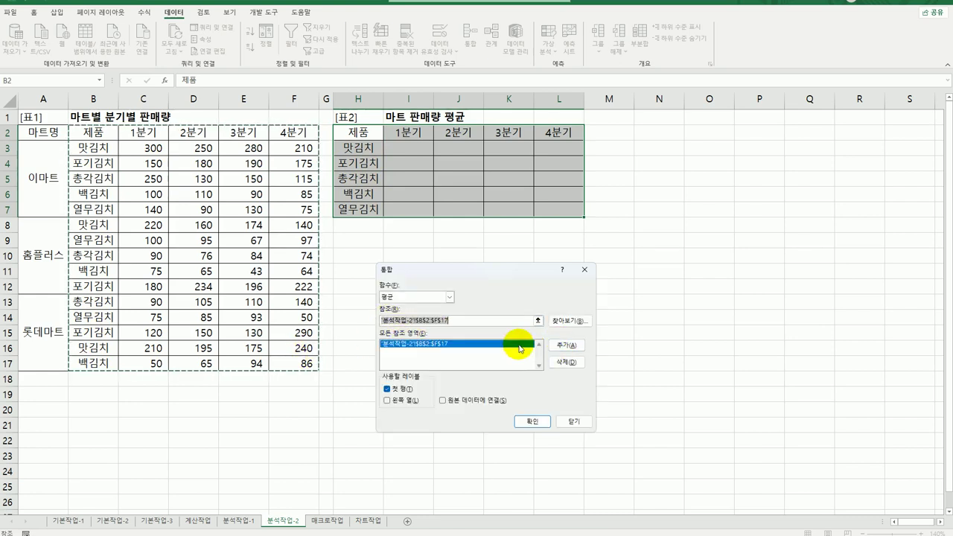
{"action": "left_click_drag", "start_coordinate": [463, 270], "coordinate": [454, 219]}
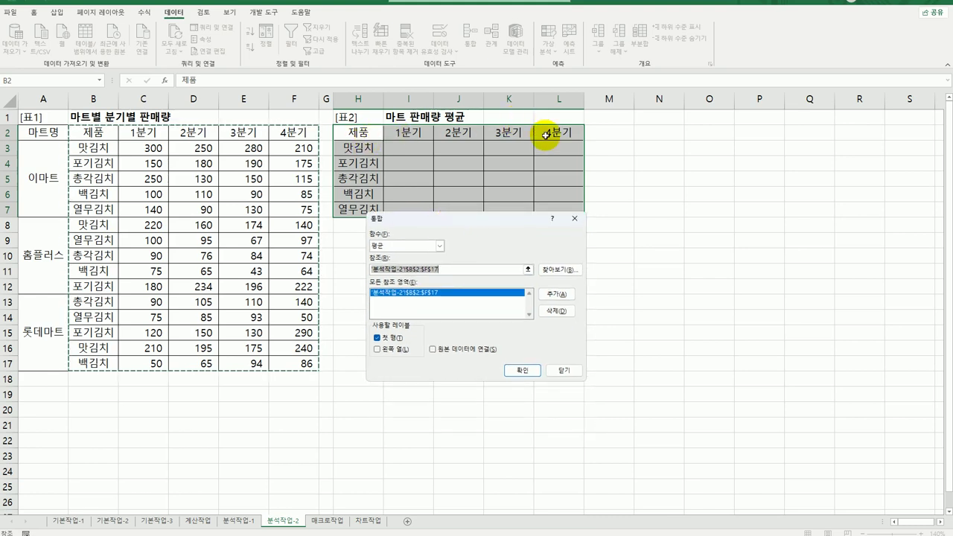
{"action": "left_click", "coordinate": [380, 349]}
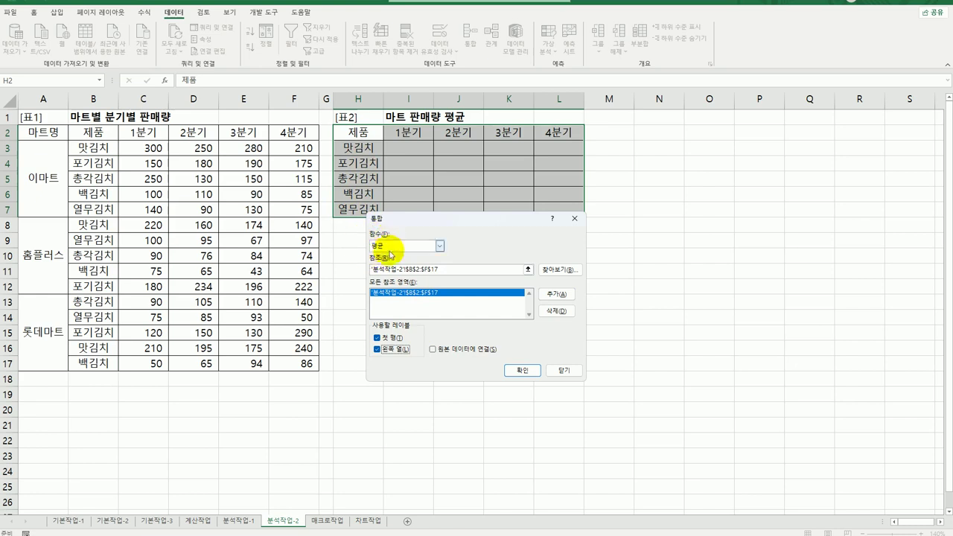
{"action": "left_click", "coordinate": [535, 369]}
{"action": "left_click", "coordinate": [673, 398]}
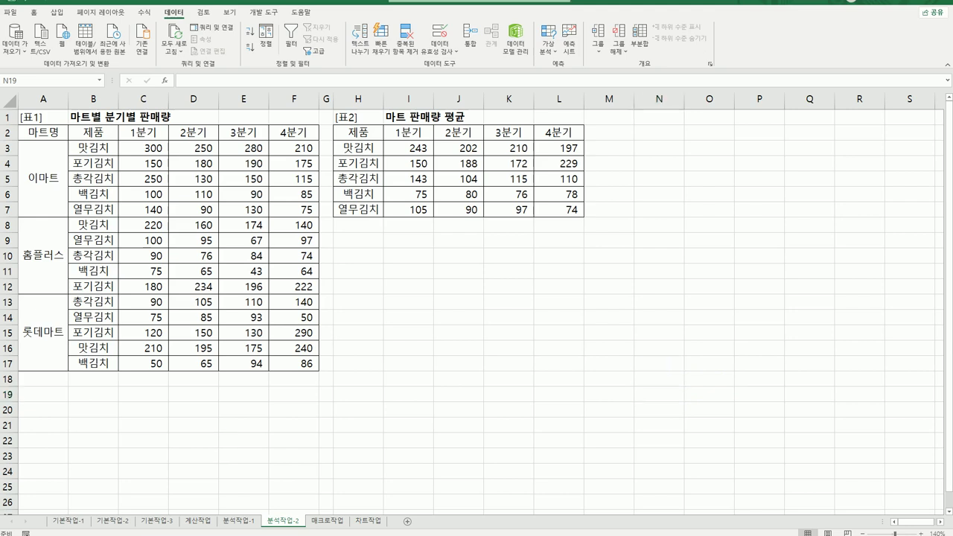
On the 매크로작업 sheet, draw a 사각형: 빗면 shape over I3:J4, about 1.17 cm by 3.82 cm, with the text 평균
{"action": "left_click", "coordinate": [339, 523]}
{"action": "left_click", "coordinate": [339, 524]}
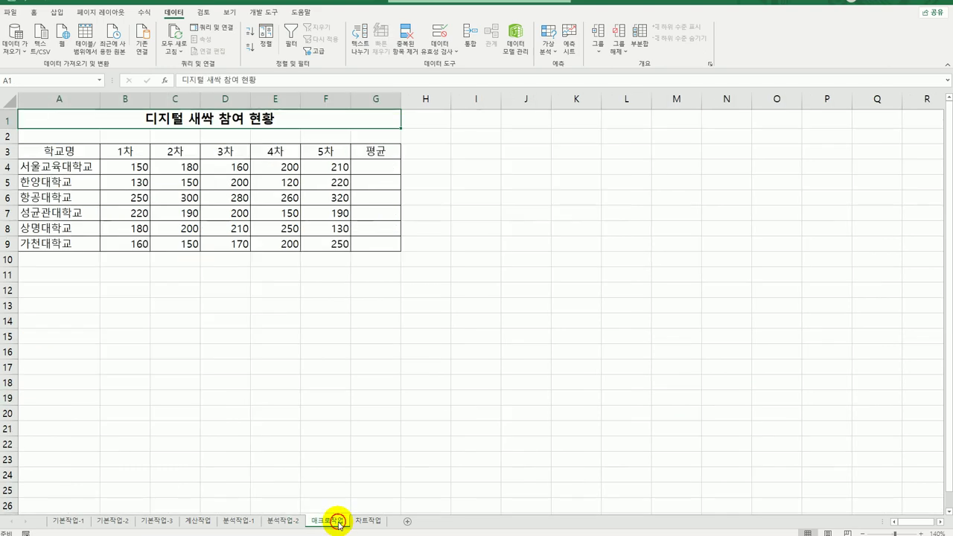
{"action": "left_click", "coordinate": [544, 386]}
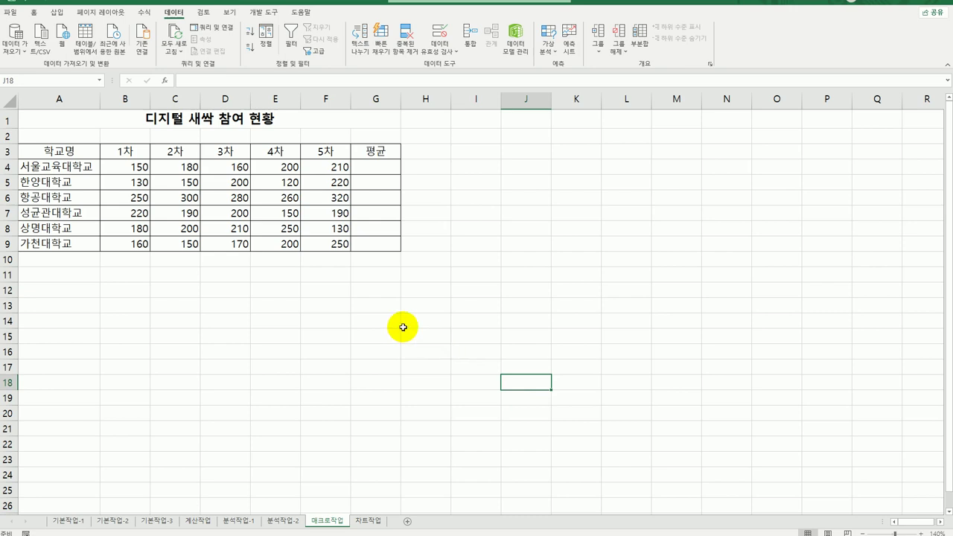
{"action": "left_click", "coordinate": [57, 14]}
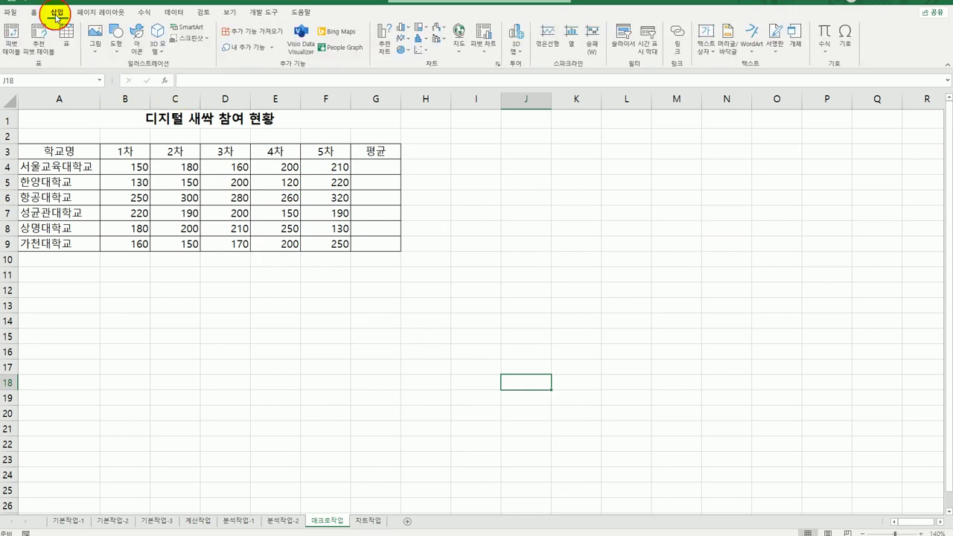
{"action": "left_click", "coordinate": [115, 45]}
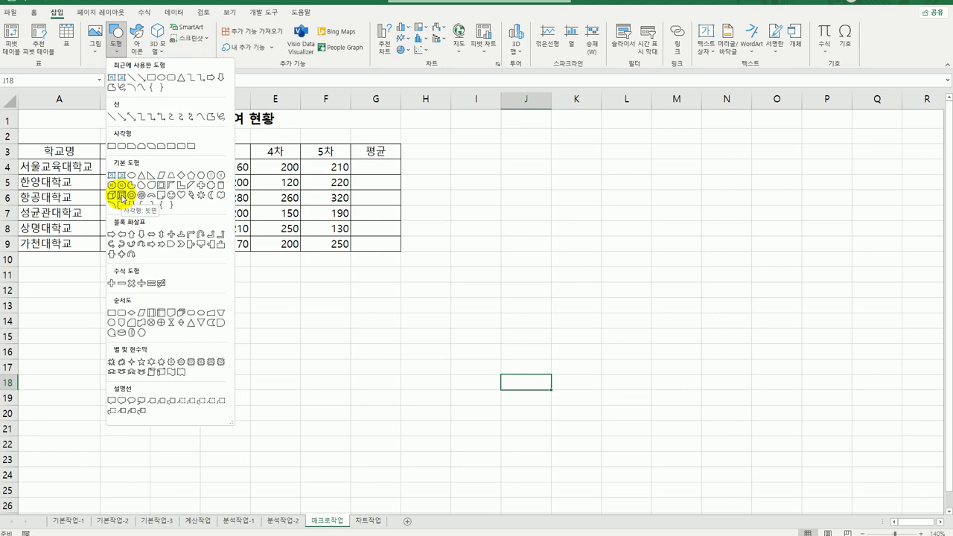
{"action": "left_click", "coordinate": [121, 197]}
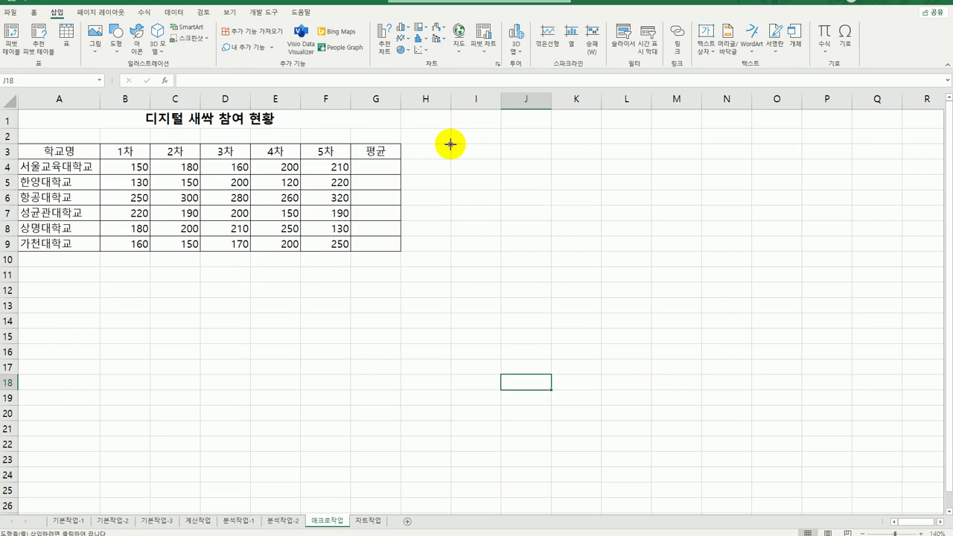
{"action": "left_click_drag", "start_coordinate": [450, 144], "coordinate": [537, 173]}
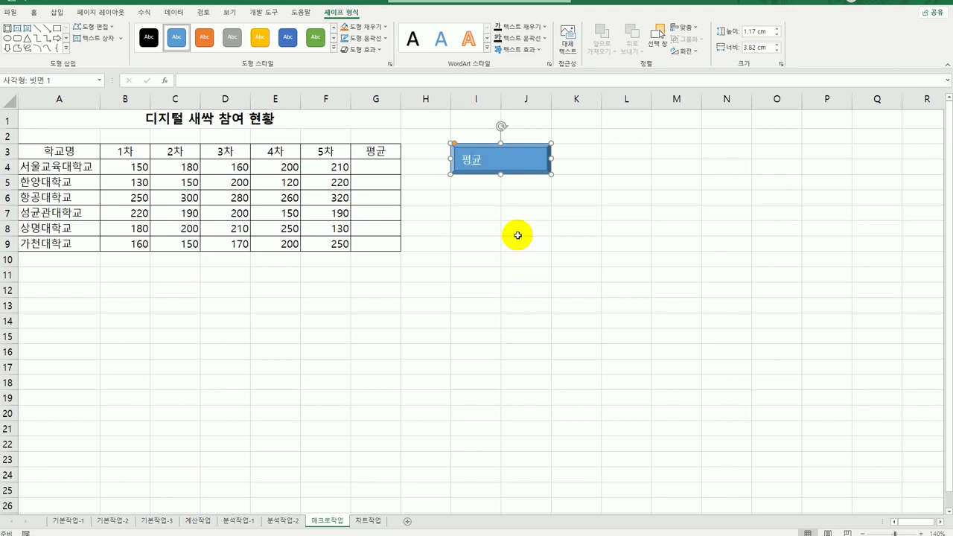
Assign a new macro named 평균 to the bevel shape and start recording it in 현재 통합 문서
{"action": "right_click", "coordinate": [498, 163]}
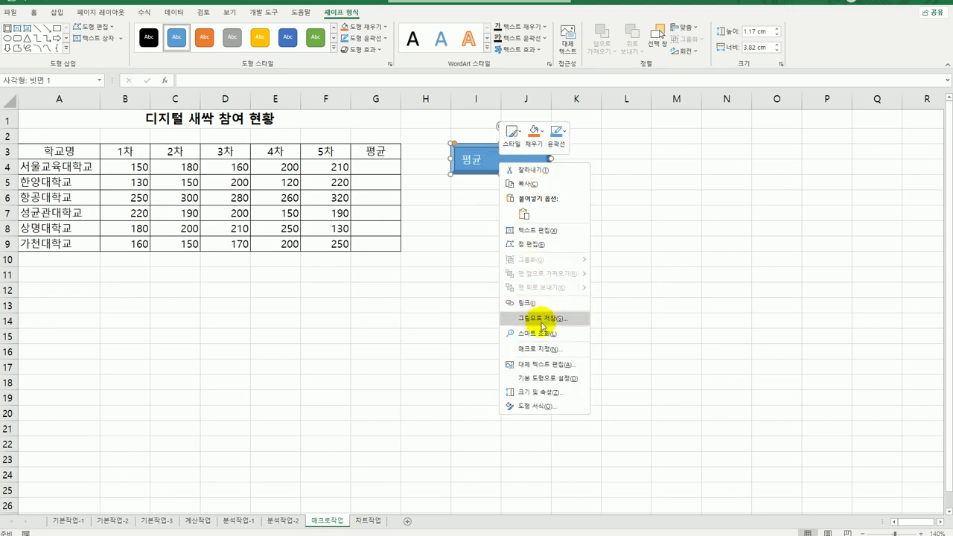
{"action": "left_click", "coordinate": [544, 350]}
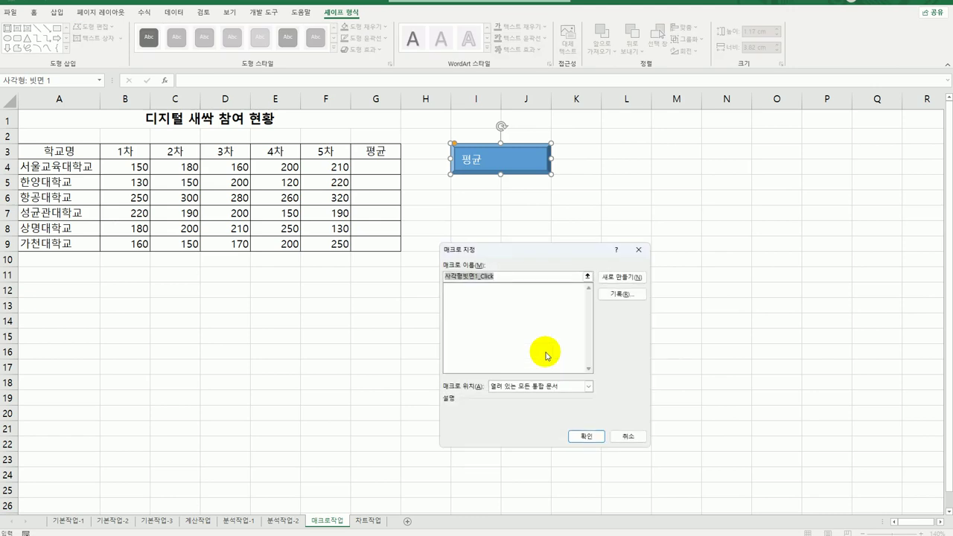
{"action": "type", "text": "ㅍ"}
{"action": "type", "text": "균"}
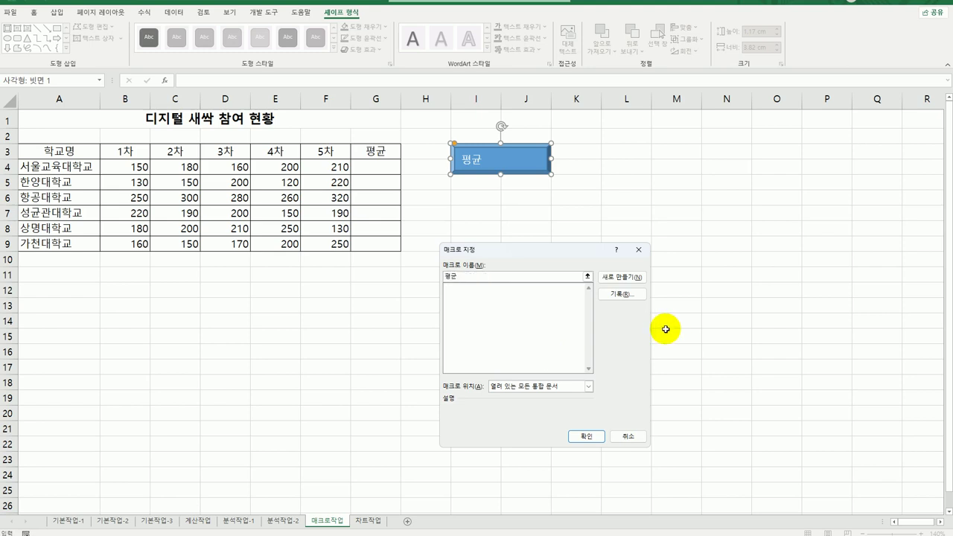
{"action": "left_click", "coordinate": [628, 294]}
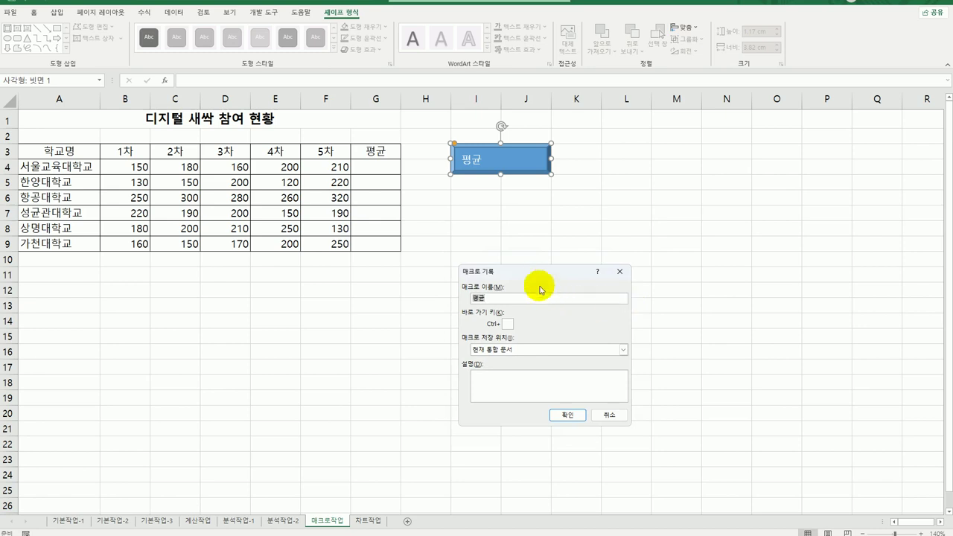
{"action": "left_click_drag", "start_coordinate": [541, 273], "coordinate": [538, 213]}
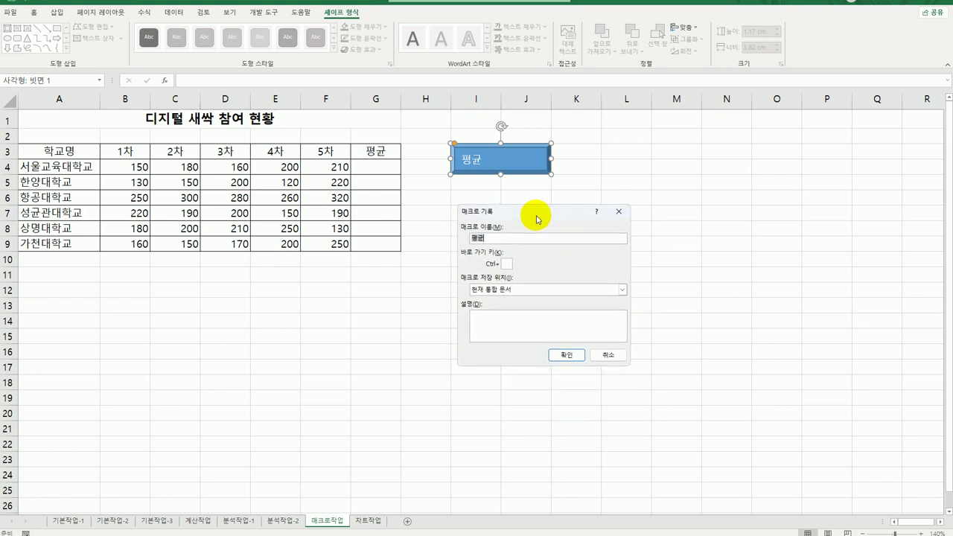
{"action": "left_click", "coordinate": [566, 355]}
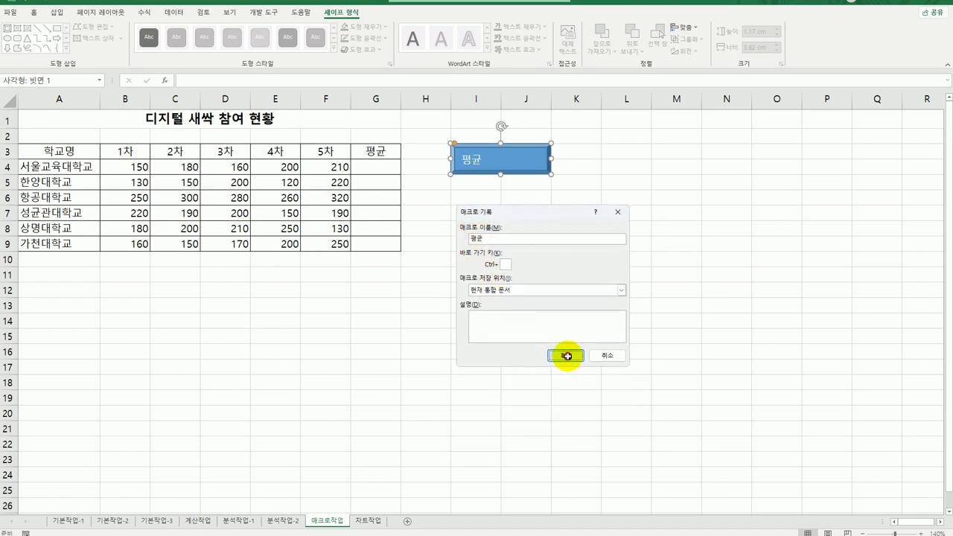
Enter =AVERAGE(B4:F4) in G4 to average the 1차 to 5차 values of 서울교육대학교
{"action": "left_click", "coordinate": [387, 170]}
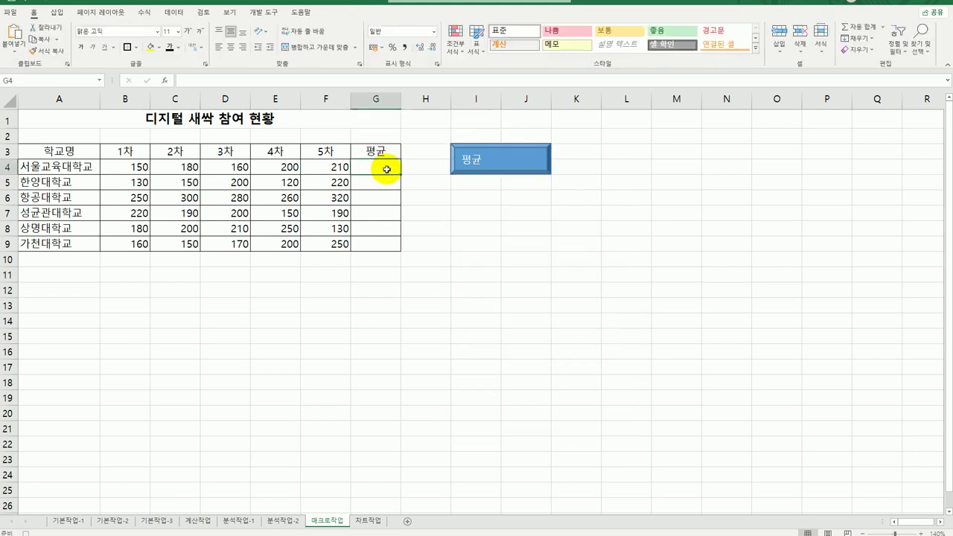
{"action": "type", "text": "="}
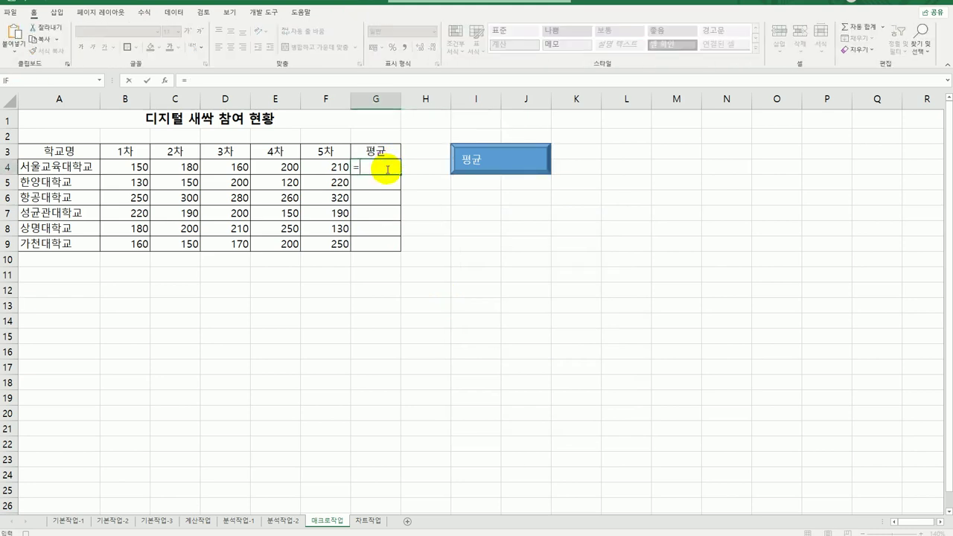
{"action": "type", "text": "av"}
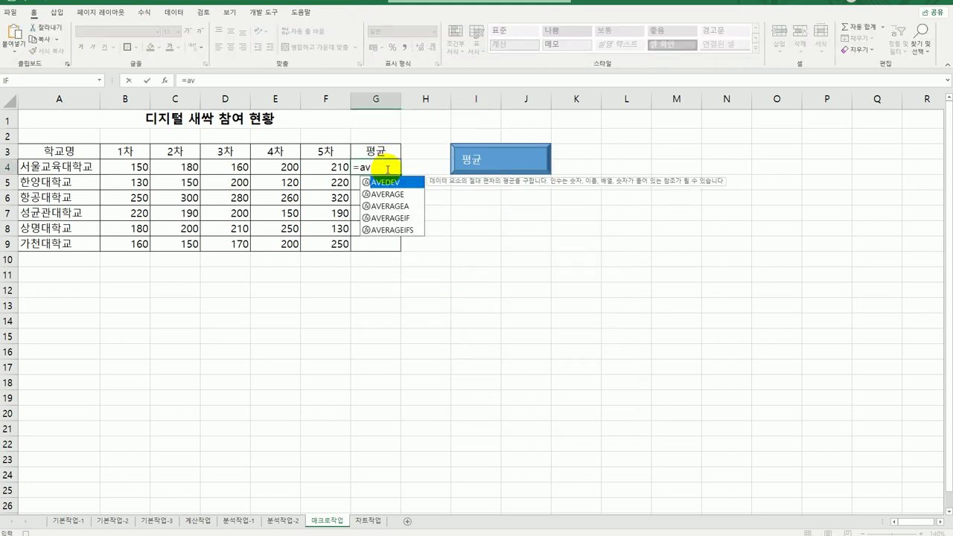
{"action": "key", "text": "Down"}
{"action": "key", "text": "Tab"}
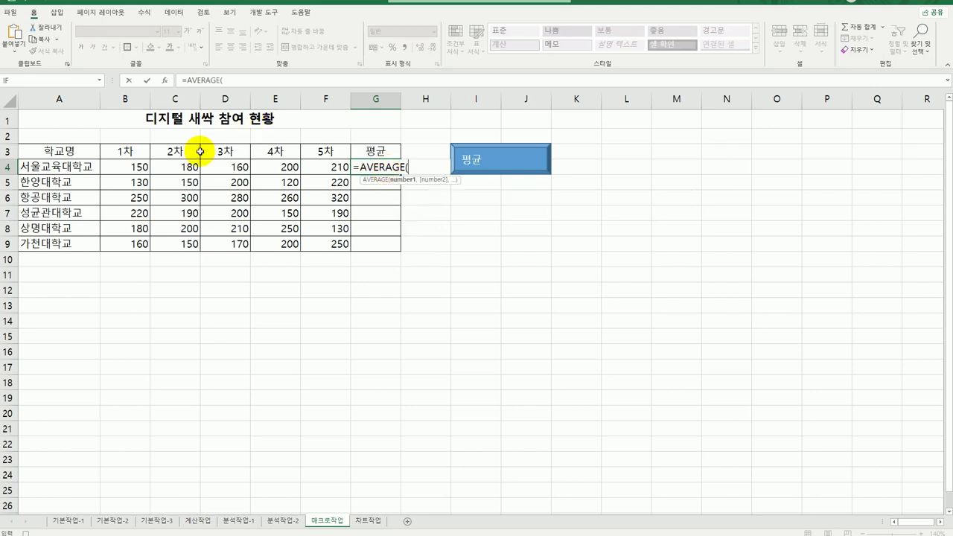
{"action": "left_click_drag", "start_coordinate": [124, 167], "coordinate": [320, 166]}
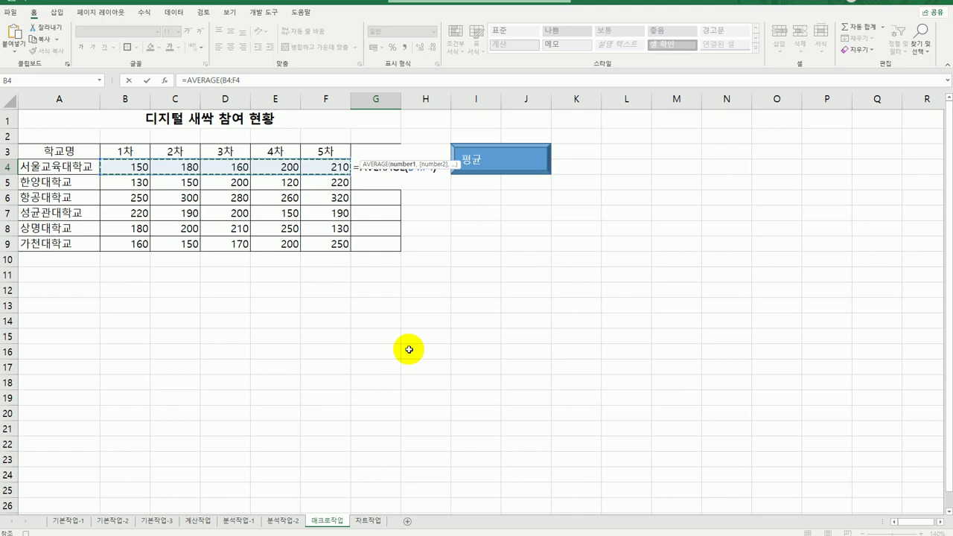
{"action": "key", "text": "Return"}
Fill the G4 average formula down to G9 and stop recording the macro
{"action": "left_click", "coordinate": [390, 154]}
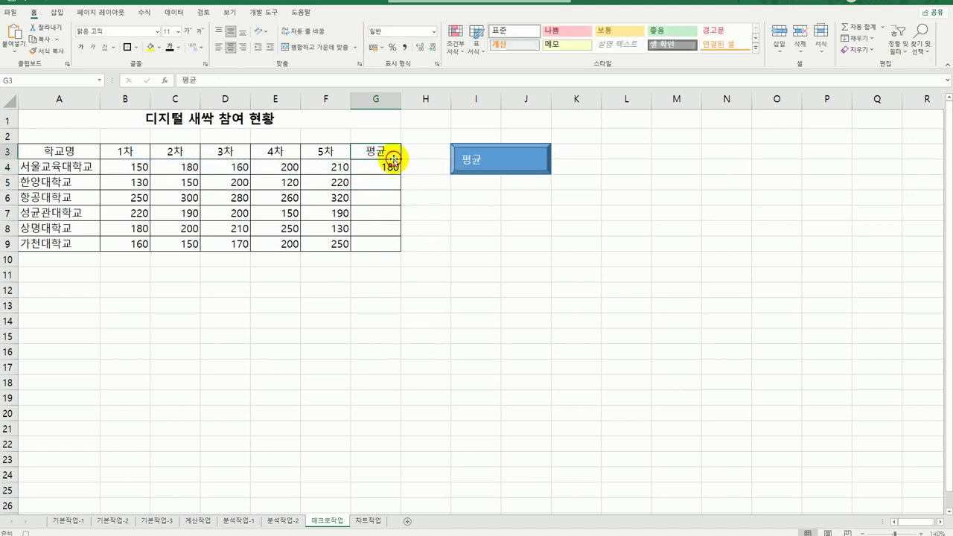
{"action": "left_click", "coordinate": [392, 165]}
{"action": "left_click_drag", "start_coordinate": [401, 175], "coordinate": [393, 250]}
{"action": "left_click", "coordinate": [387, 248]}
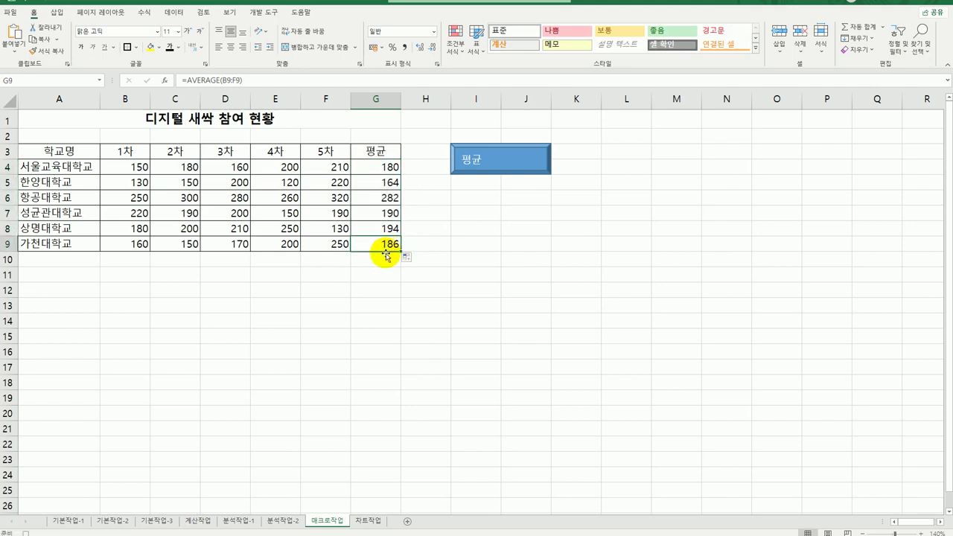
{"action": "left_click", "coordinate": [264, 12]}
{"action": "left_click", "coordinate": [66, 27]}
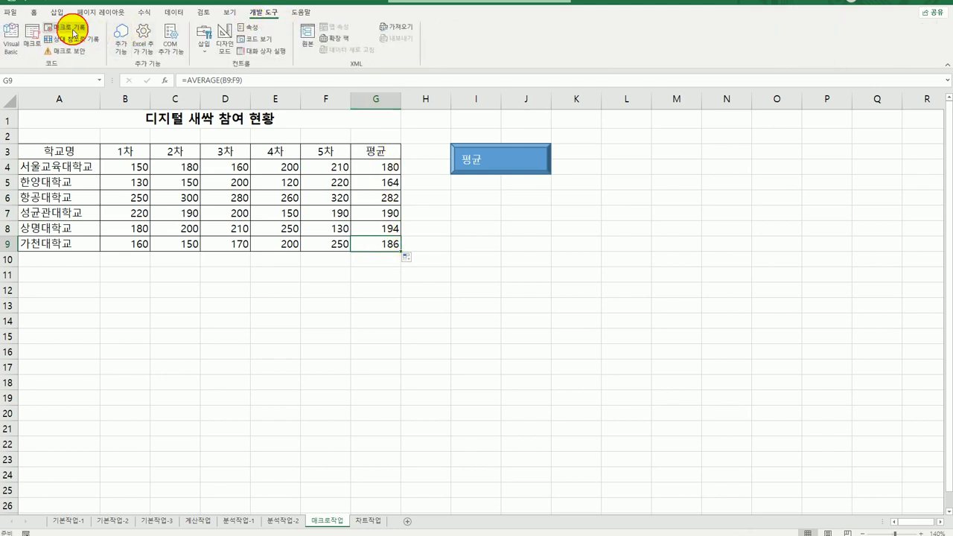
{"action": "left_click", "coordinate": [542, 326]}
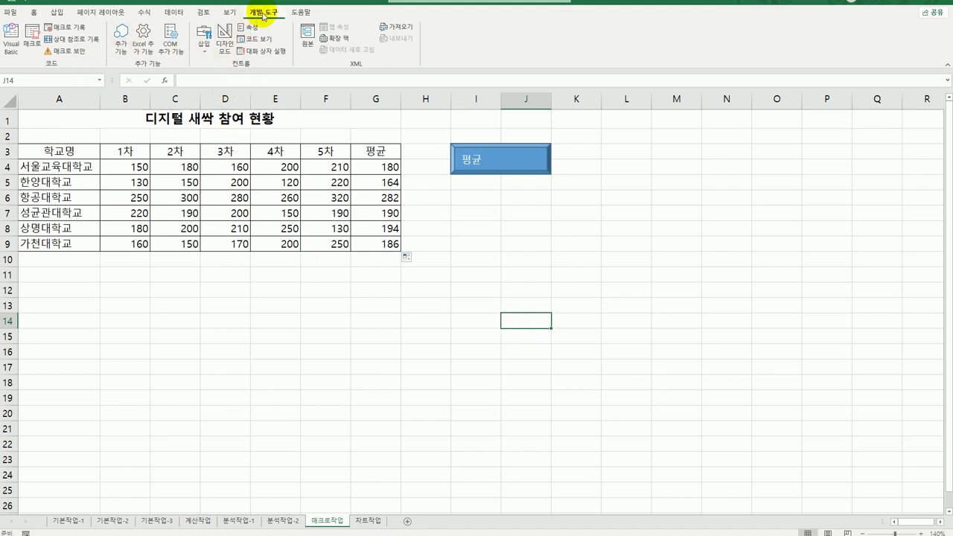
Draw a form-control button covering I6:J7, below the 평균 shape
{"action": "left_click", "coordinate": [203, 46]}
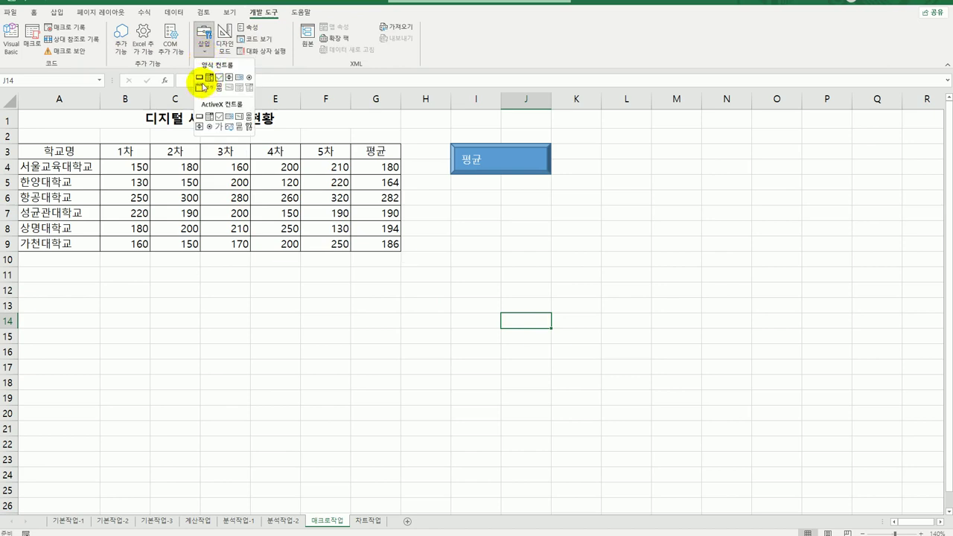
{"action": "left_click", "coordinate": [200, 78]}
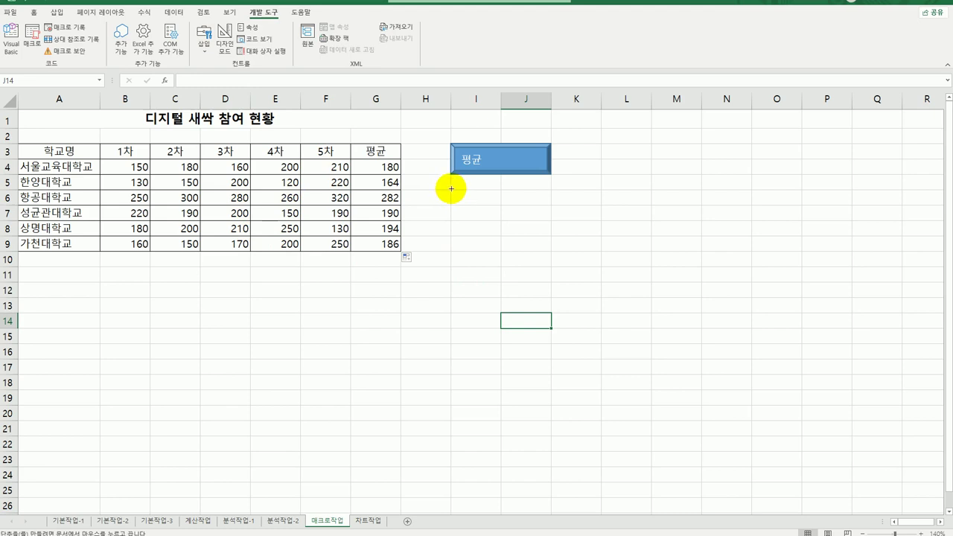
{"action": "left_click_drag", "start_coordinate": [451, 189], "coordinate": [550, 221]}
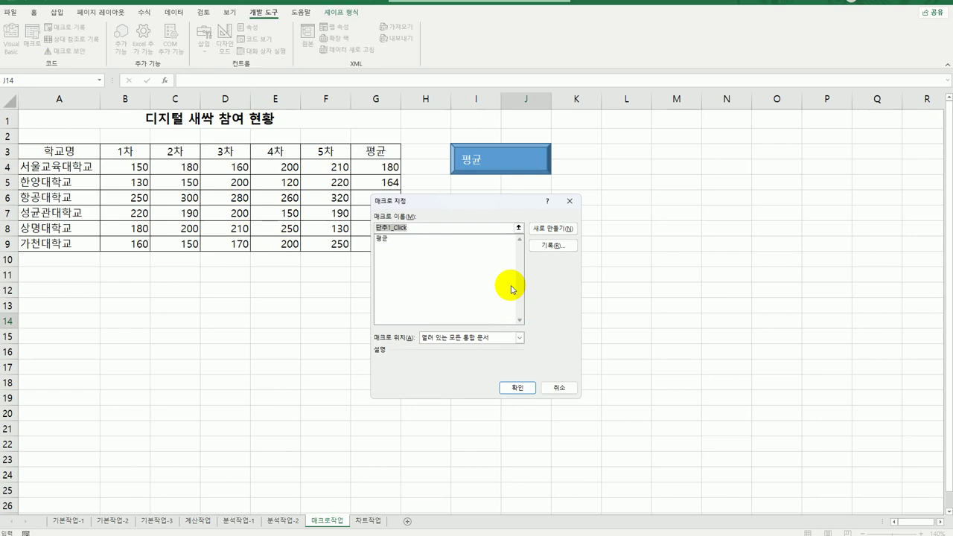
Name the button's macro 서식 and start recording it in 현재 통합 문서
{"action": "type", "text": "ㅍ"}
{"action": "key", "text": "BackSpace"}
{"action": "type", "text": "서ㅅㅣㄱ"}
{"action": "left_click", "coordinate": [553, 245]}
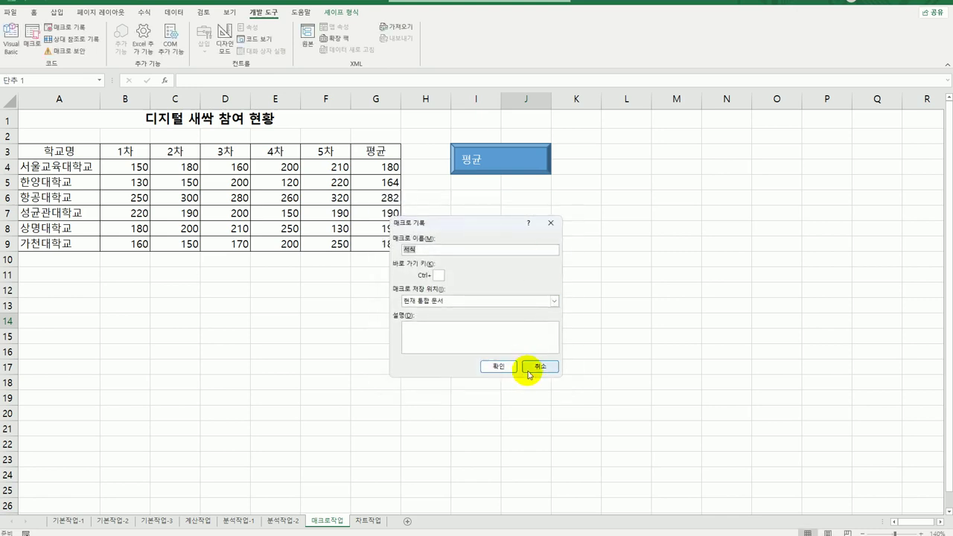
{"action": "left_click", "coordinate": [501, 367]}
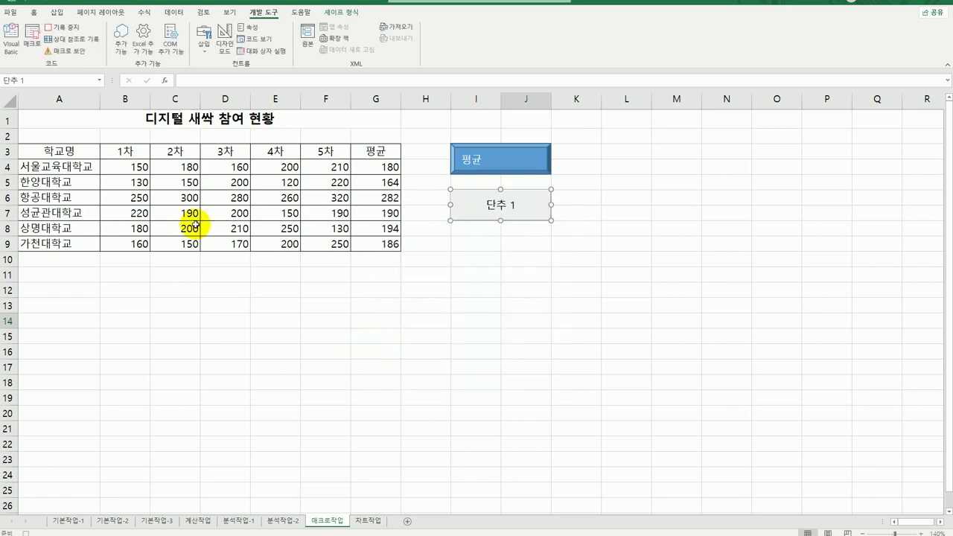
Set the font colour of header cells A3:G3 to the standard blue
{"action": "left_click_drag", "start_coordinate": [52, 149], "coordinate": [360, 155]}
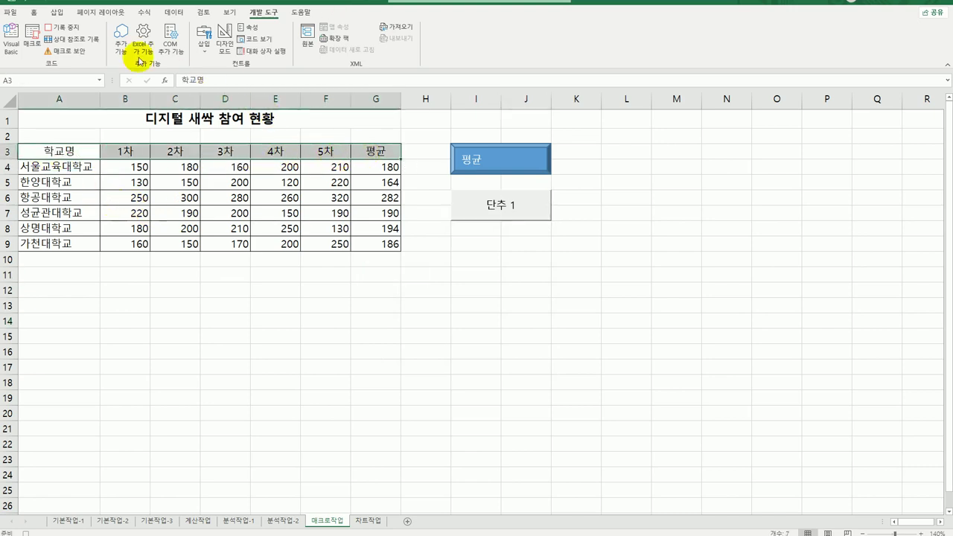
{"action": "left_click", "coordinate": [34, 13]}
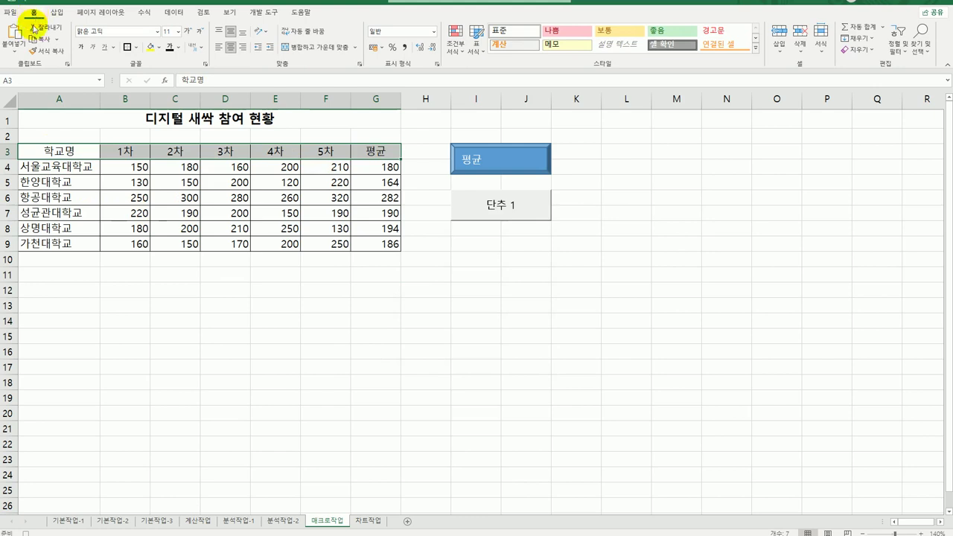
{"action": "left_click", "coordinate": [179, 49]}
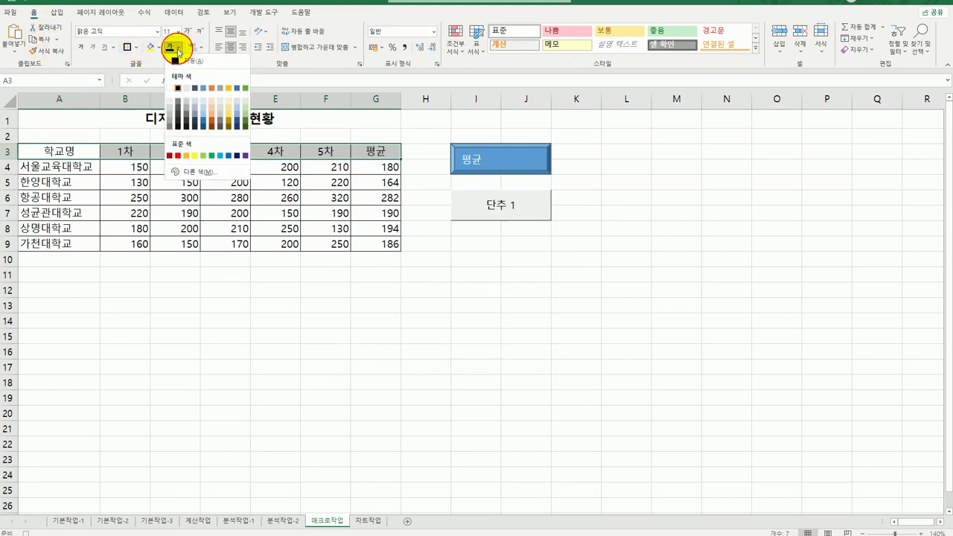
{"action": "left_click", "coordinate": [229, 155]}
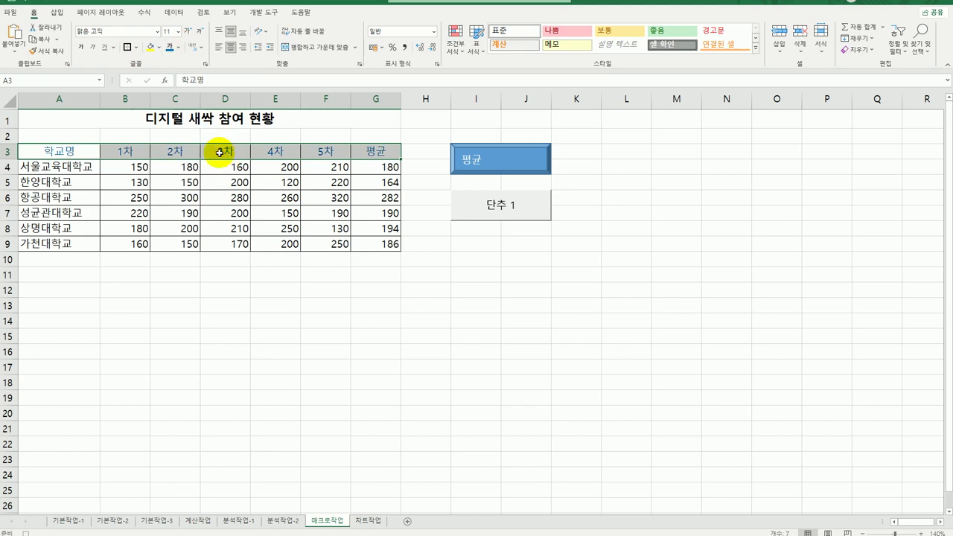
Fill header cells A3:G3 with the standard orange and stop recording the 서식 macro
{"action": "left_click", "coordinate": [160, 49]}
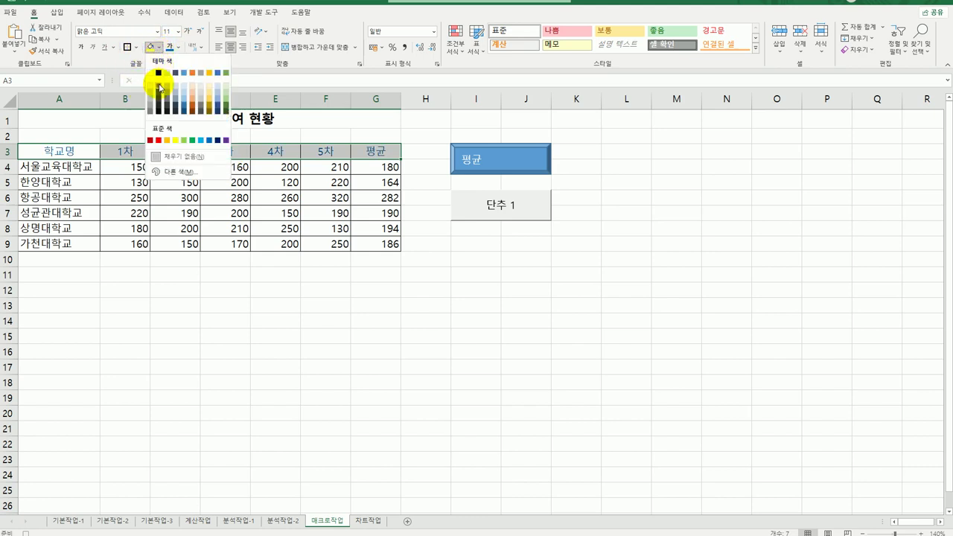
{"action": "left_click", "coordinate": [165, 140]}
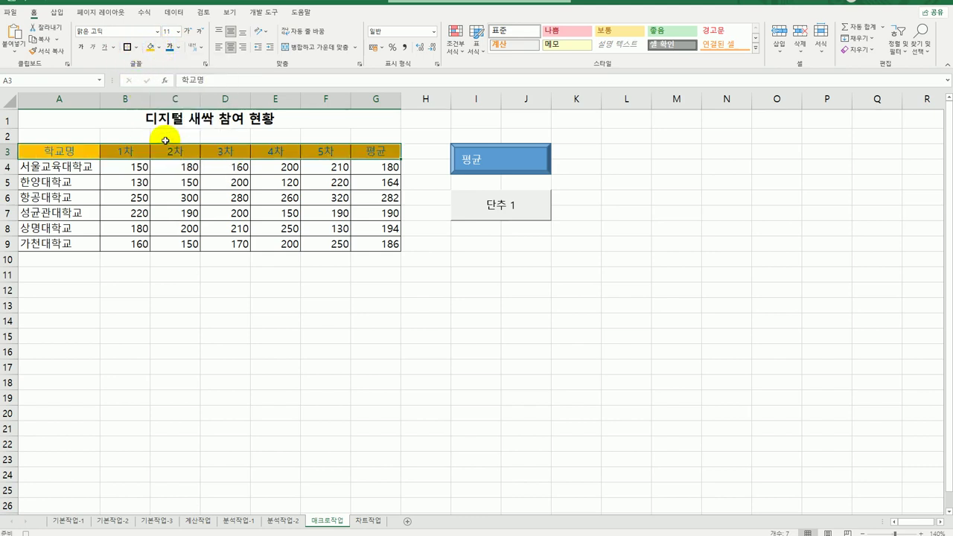
{"action": "left_click", "coordinate": [372, 151]}
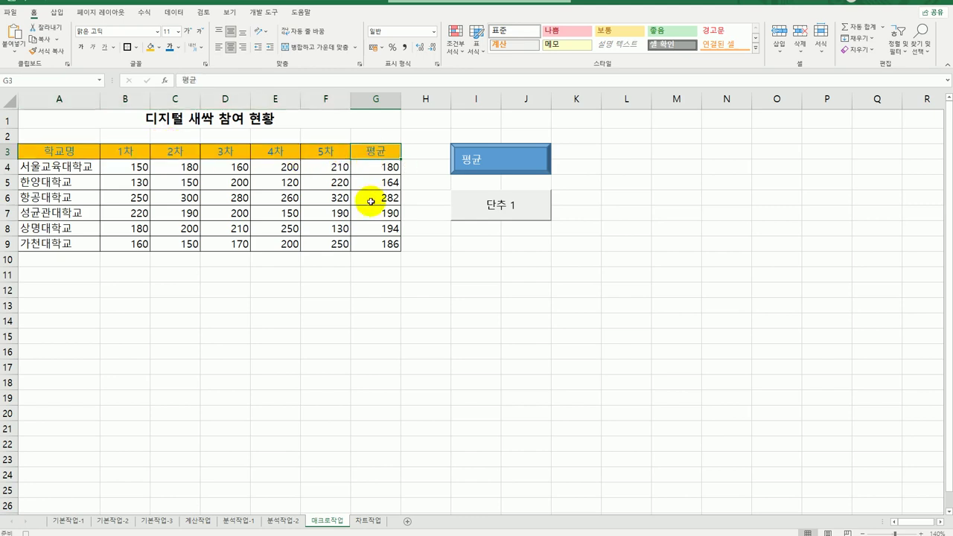
{"action": "left_click", "coordinate": [265, 12]}
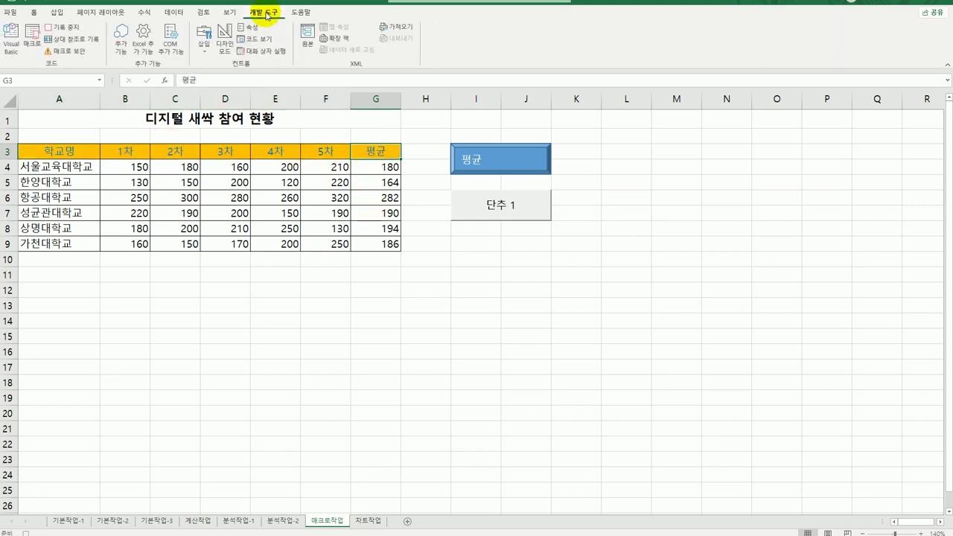
{"action": "left_click", "coordinate": [77, 30]}
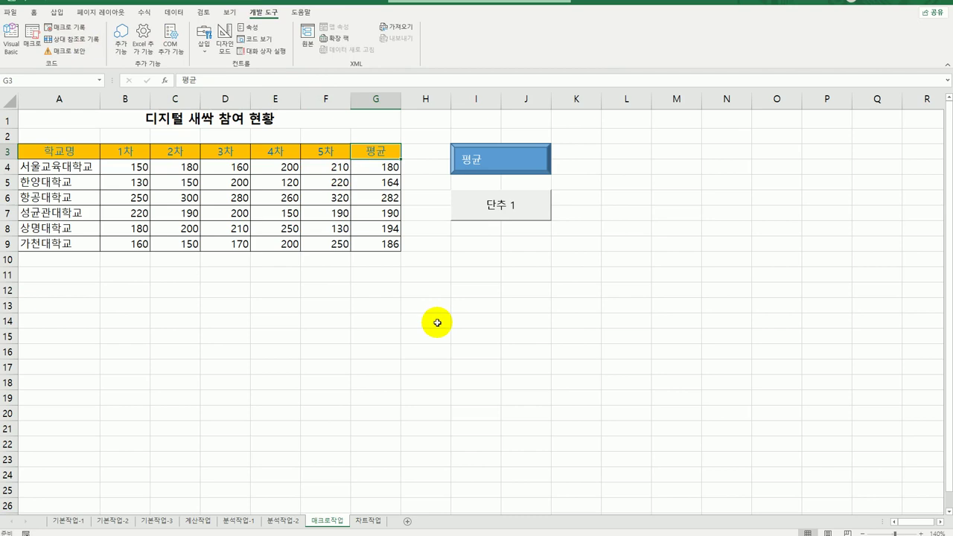
Change the label of the form-control button at I6:J7 to 서식
{"action": "right_click", "coordinate": [496, 219]}
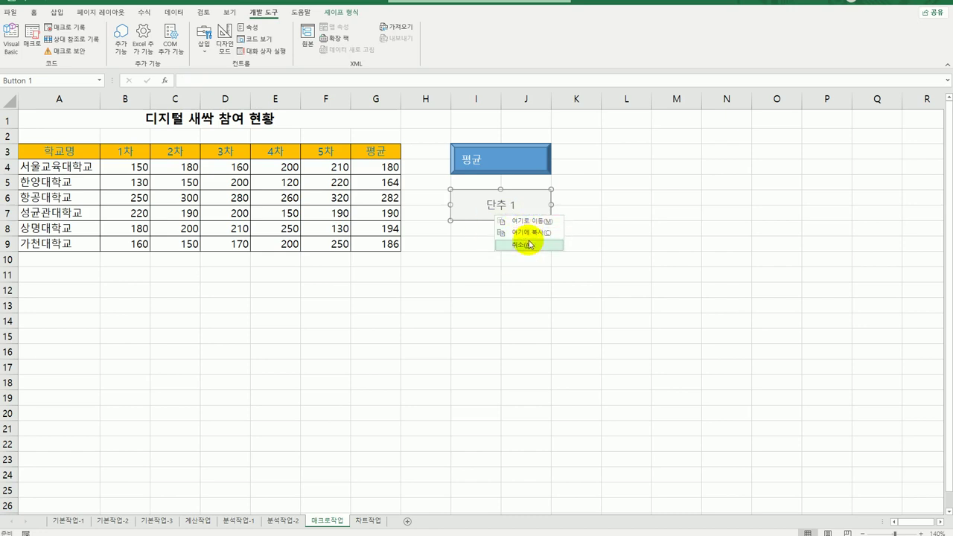
{"action": "right_click", "coordinate": [482, 213]}
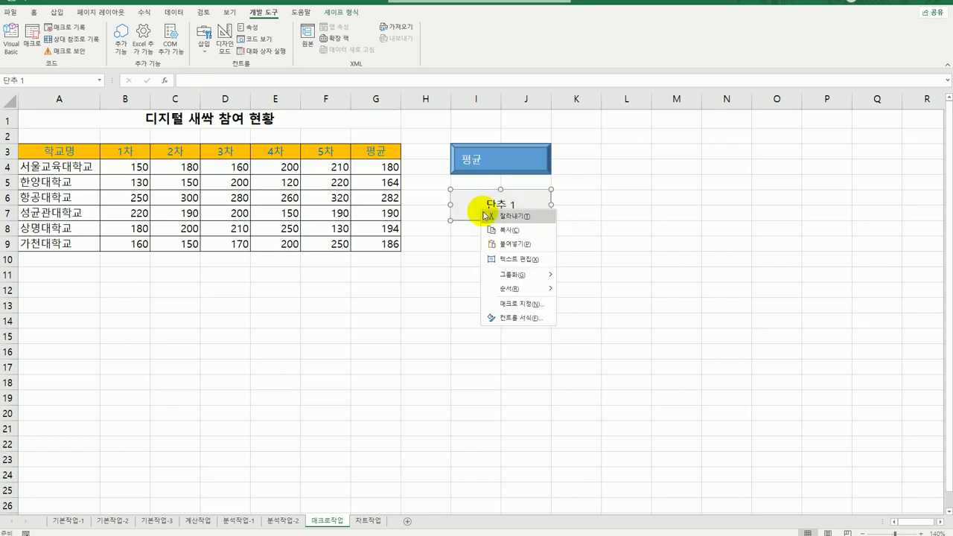
{"action": "left_click", "coordinate": [521, 260]}
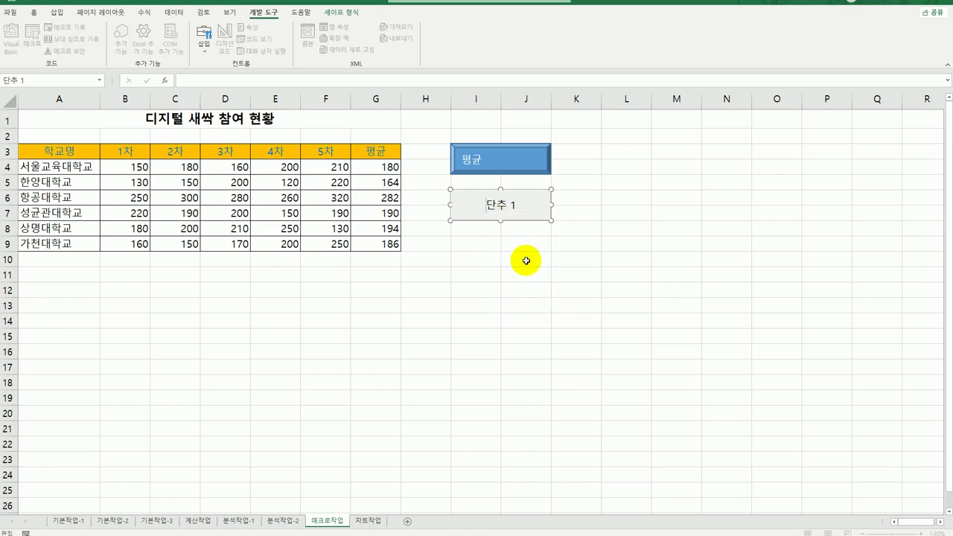
{"action": "key", "text": "ctrl+a"}
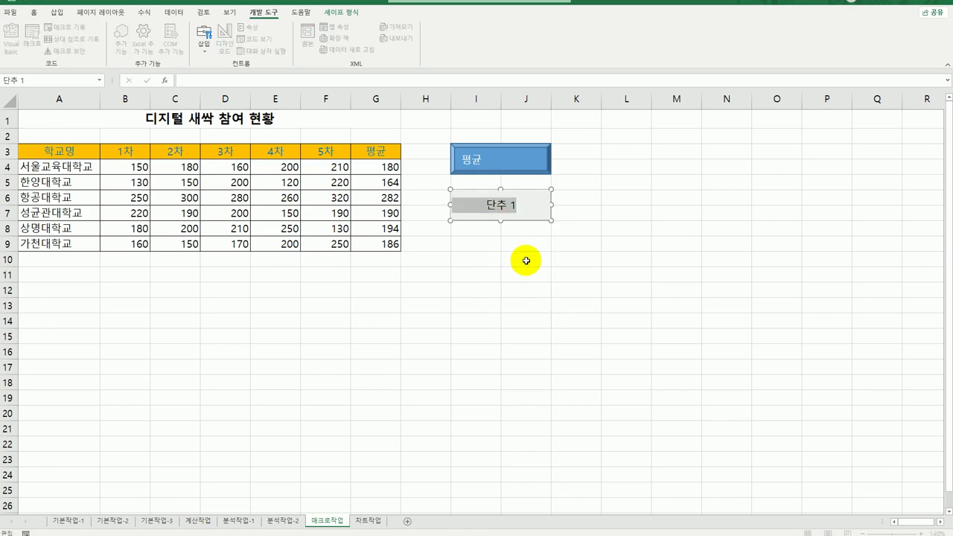
{"action": "type", "text": "서식"}
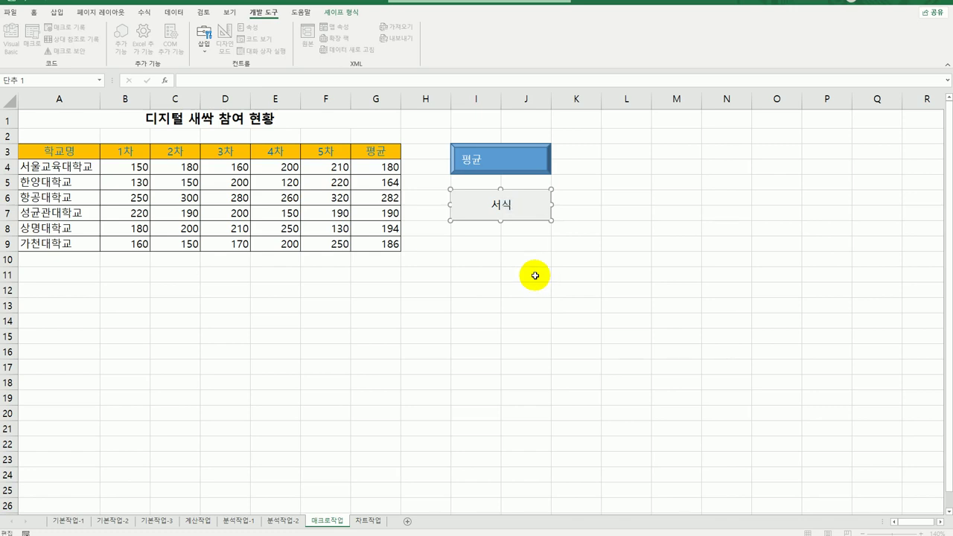
{"action": "left_click", "coordinate": [528, 273]}
Clear the averages in G4:G9 and fill header cells A3:G3 with yellow to prepare a macro test
{"action": "left_click_drag", "start_coordinate": [390, 167], "coordinate": [385, 245]}
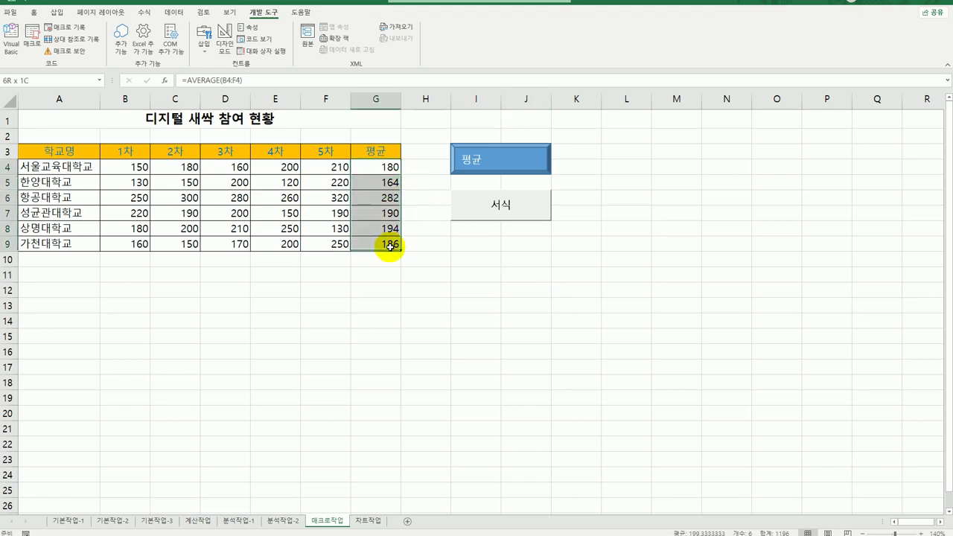
{"action": "key", "text": "Delete"}
{"action": "left_click_drag", "start_coordinate": [87, 154], "coordinate": [372, 151]}
{"action": "left_click", "coordinate": [35, 13]}
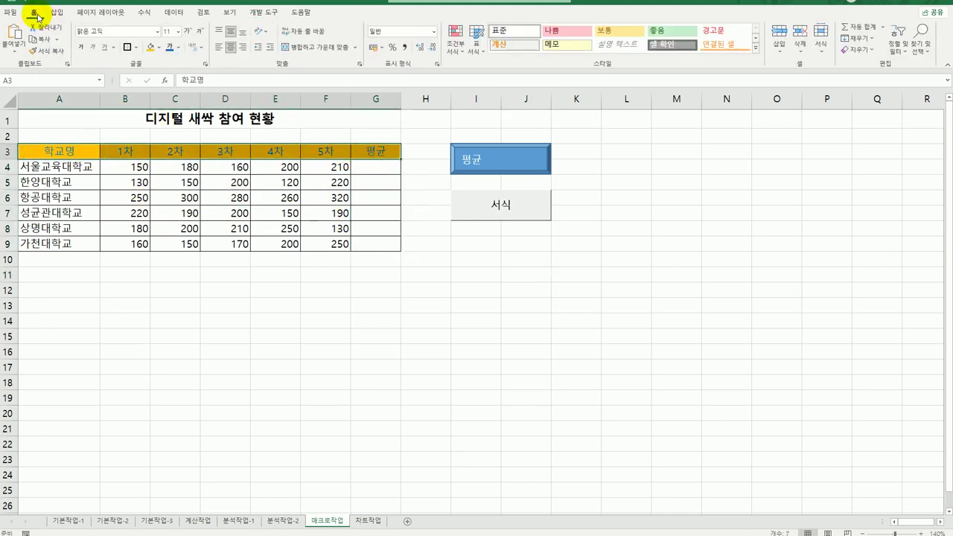
{"action": "left_click", "coordinate": [160, 47]}
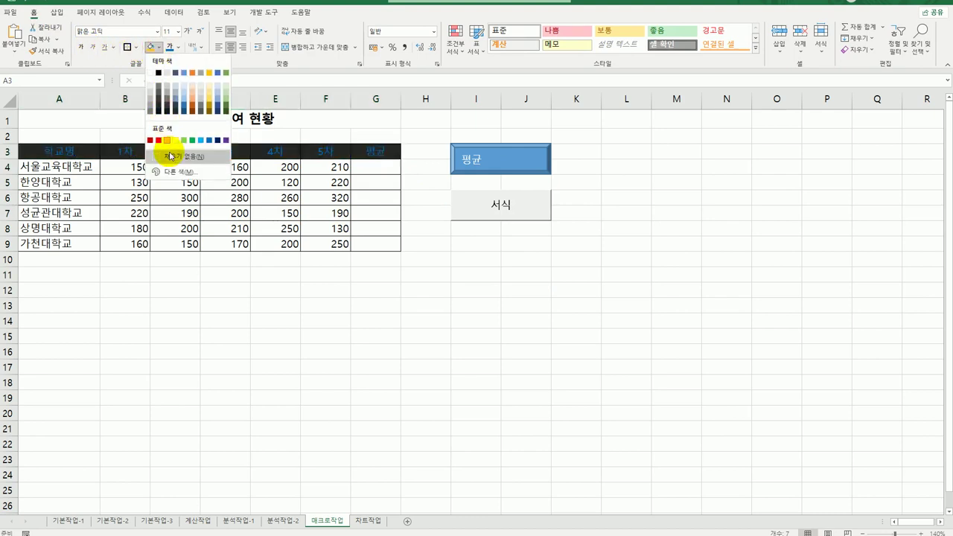
{"action": "left_click", "coordinate": [174, 139]}
{"action": "left_click", "coordinate": [484, 397]}
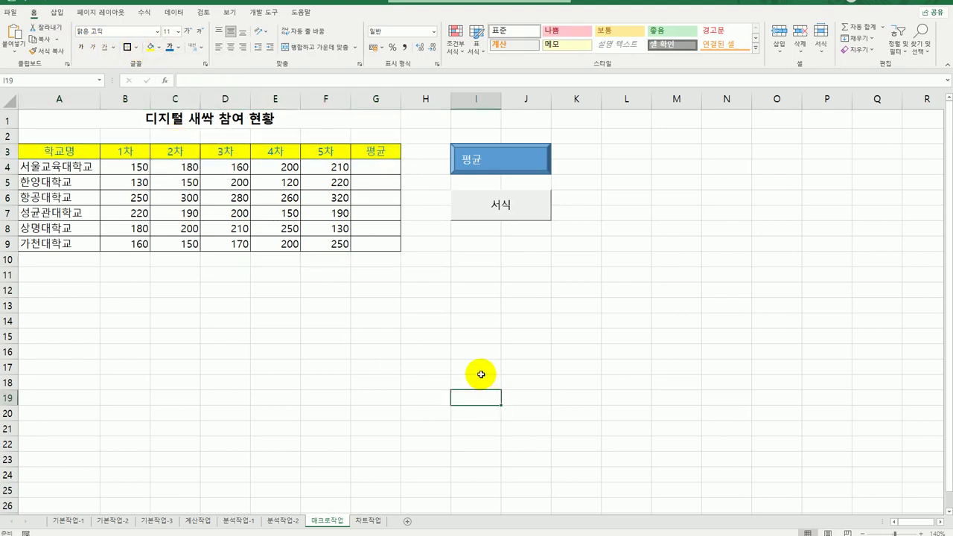
Run the 평균 macro from its shape and the 서식 macro from its button
{"action": "left_click", "coordinate": [499, 163]}
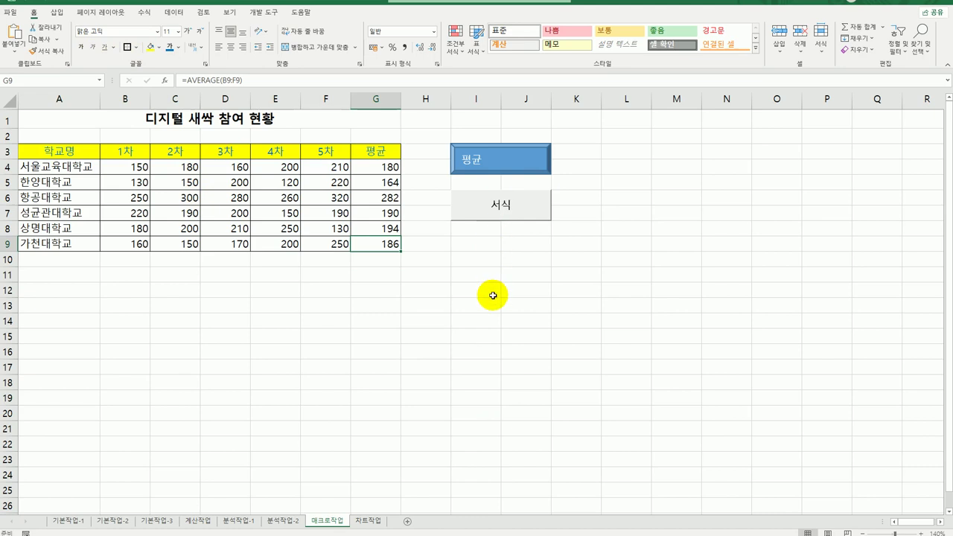
{"action": "left_click", "coordinate": [521, 221]}
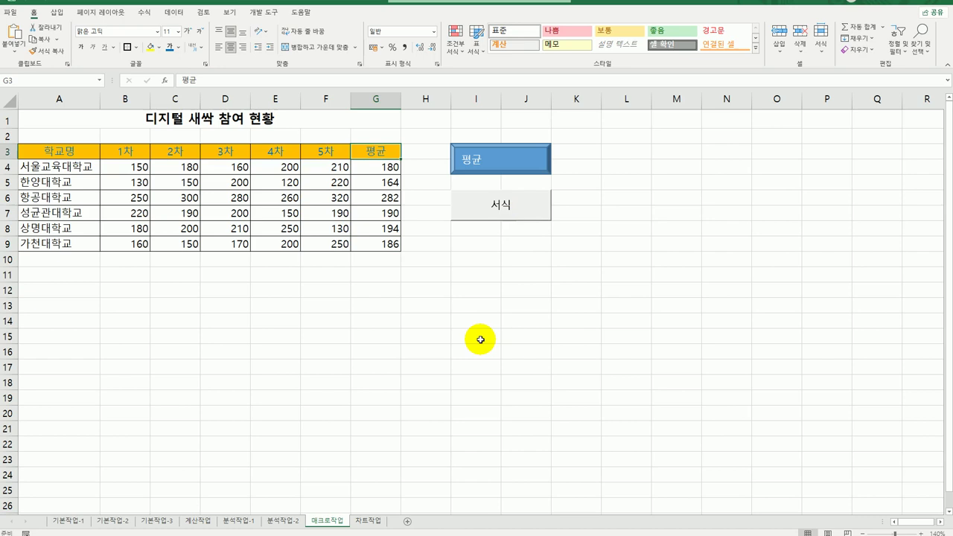
{"action": "left_click", "coordinate": [481, 340]}
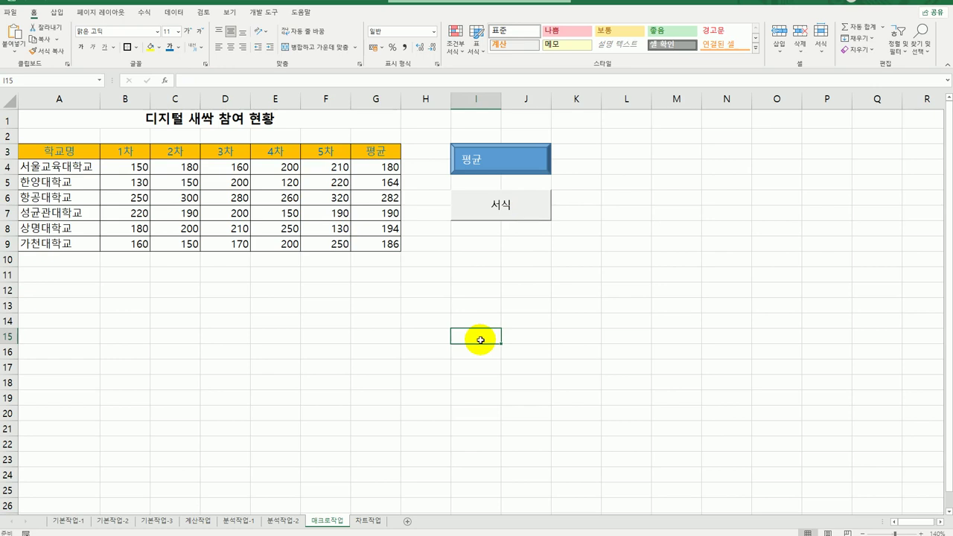
On the 차트작업 sheet, set the chart's source data to A3:A8 and C3:E8, leaving out 2021년 and 합계
{"action": "left_click", "coordinate": [370, 520]}
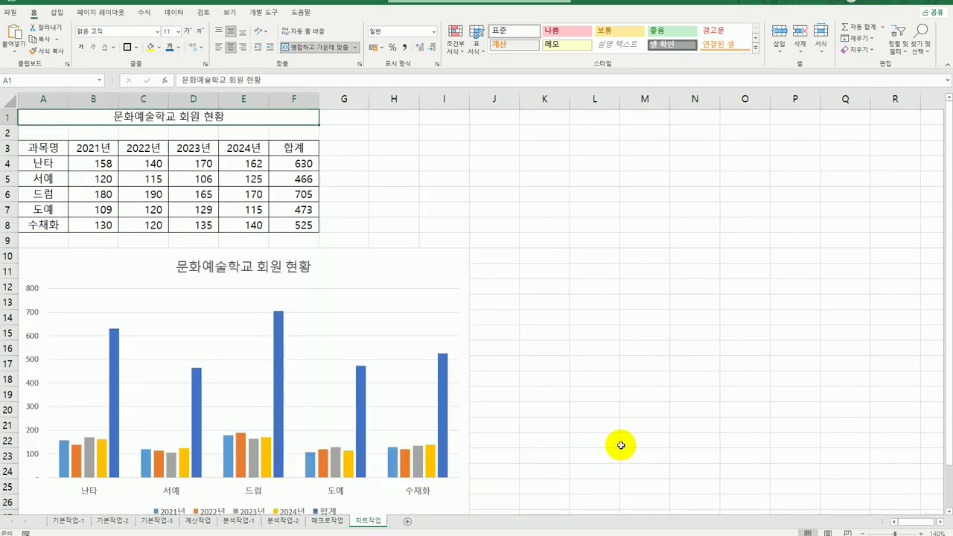
{"action": "left_click", "coordinate": [621, 446]}
{"action": "scroll", "coordinate": [621, 445], "scroll_direction": "down", "scroll_amount": 1}
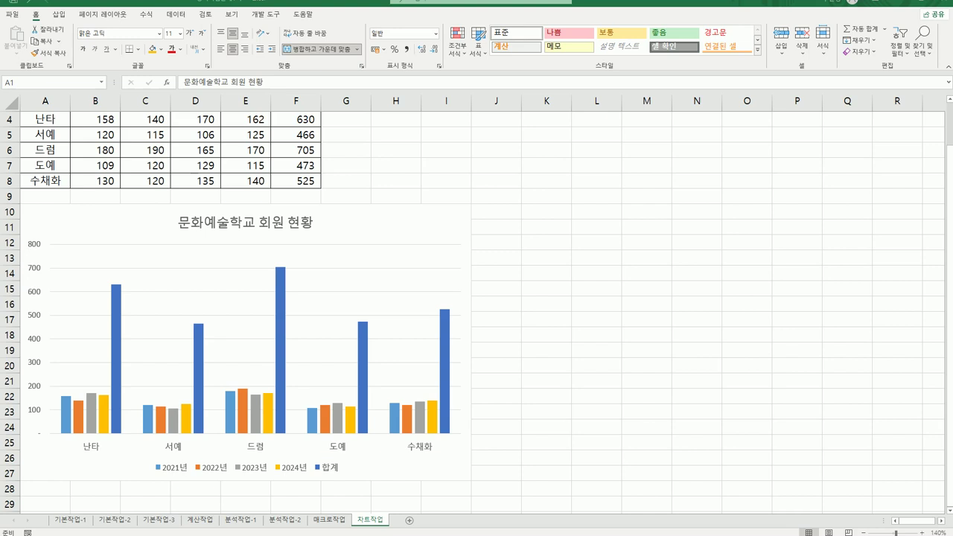
{"action": "left_click", "coordinate": [437, 221]}
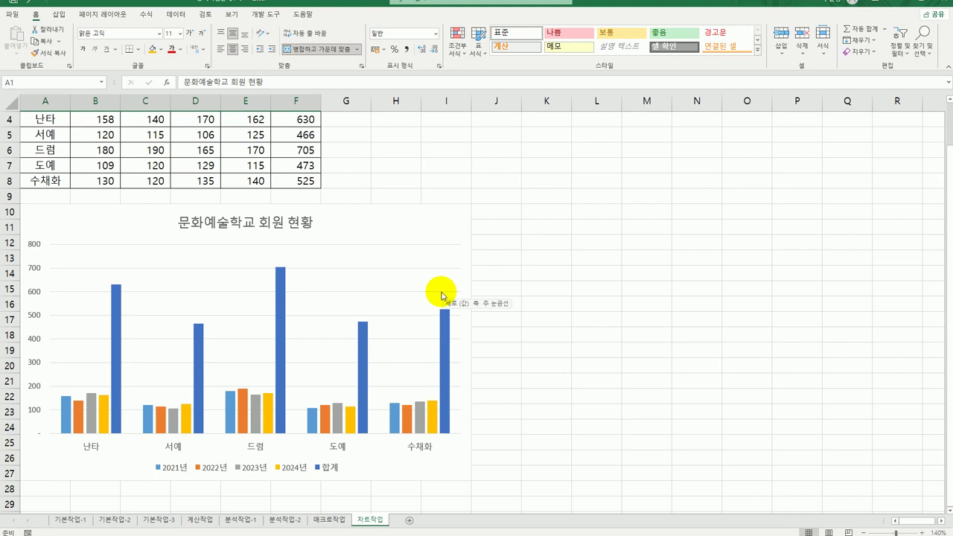
{"action": "right_click", "coordinate": [434, 231]}
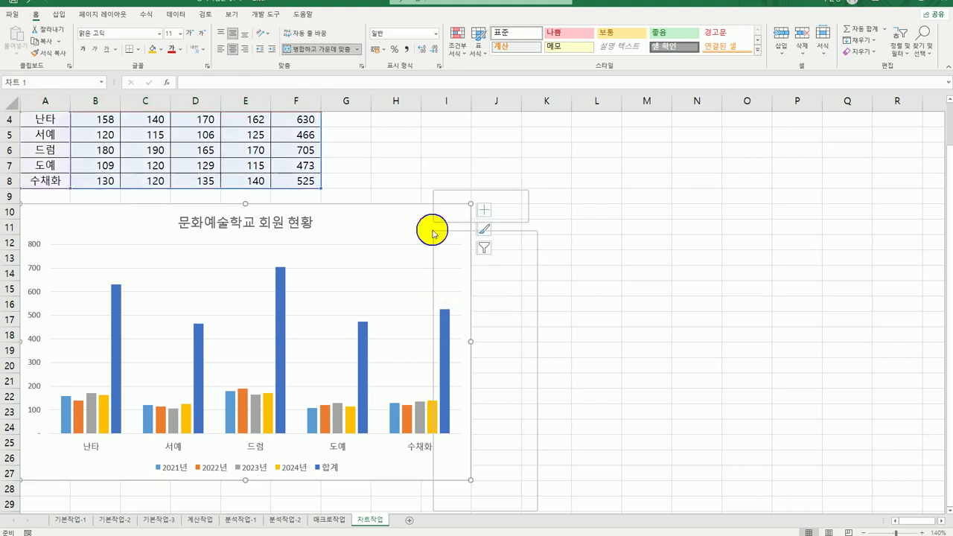
{"action": "left_click", "coordinate": [476, 357]}
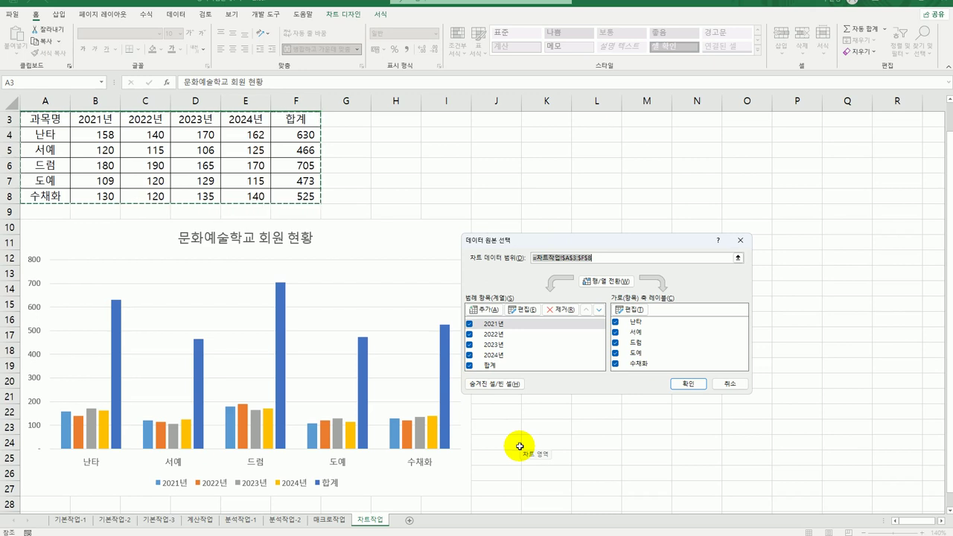
{"action": "key", "text": "Delete"}
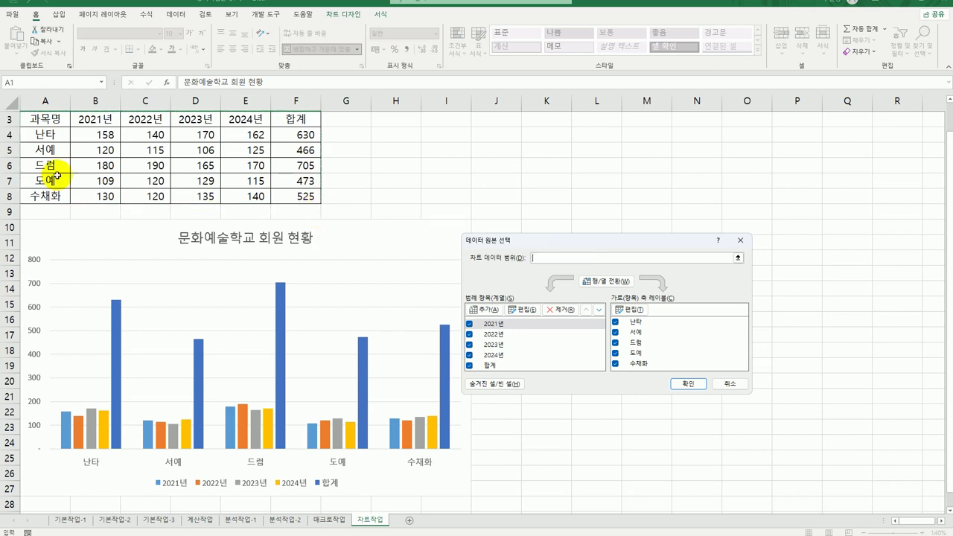
{"action": "left_click_drag", "start_coordinate": [55, 121], "coordinate": [51, 196]}
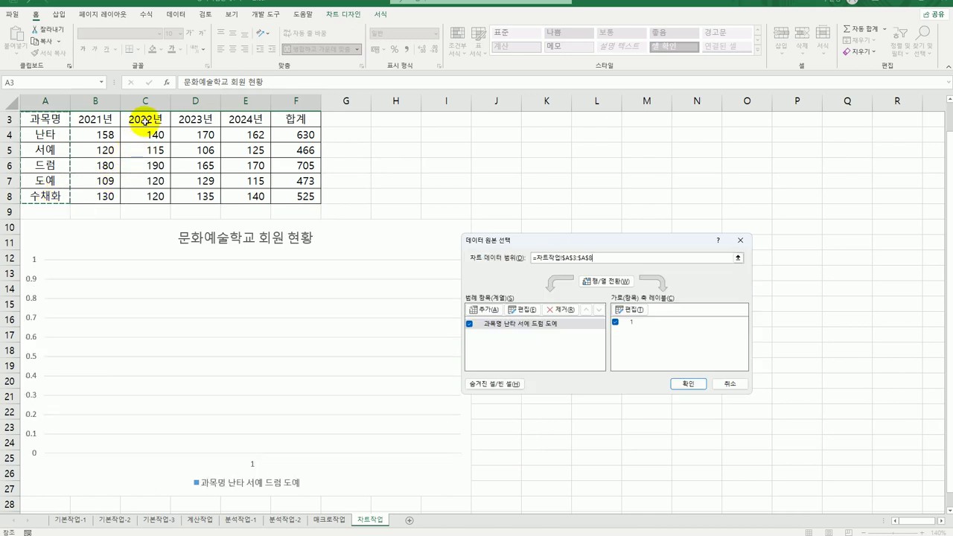
{"action": "left_click", "coordinate": [147, 120], "text": "ctrl"}
{"action": "left_click_drag", "start_coordinate": [174, 125], "coordinate": [249, 193]}
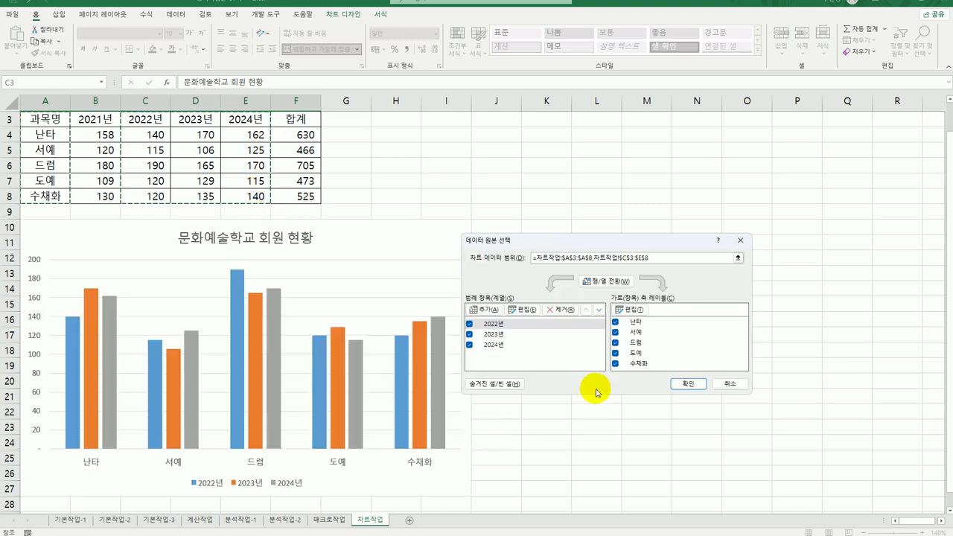
{"action": "left_click", "coordinate": [686, 384]}
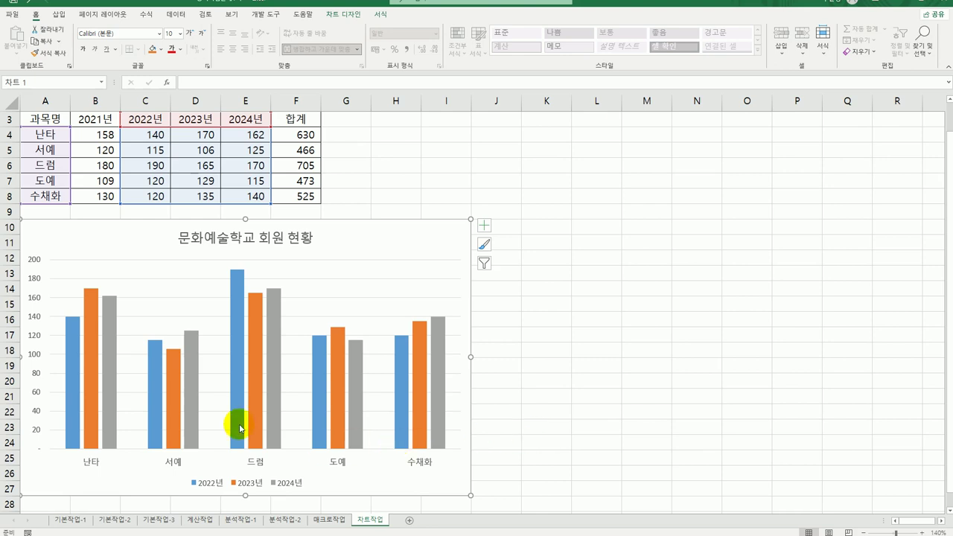
Set the chart's vertical axis maximum to 200 and its major unit to 40
{"action": "left_click", "coordinate": [33, 320]}
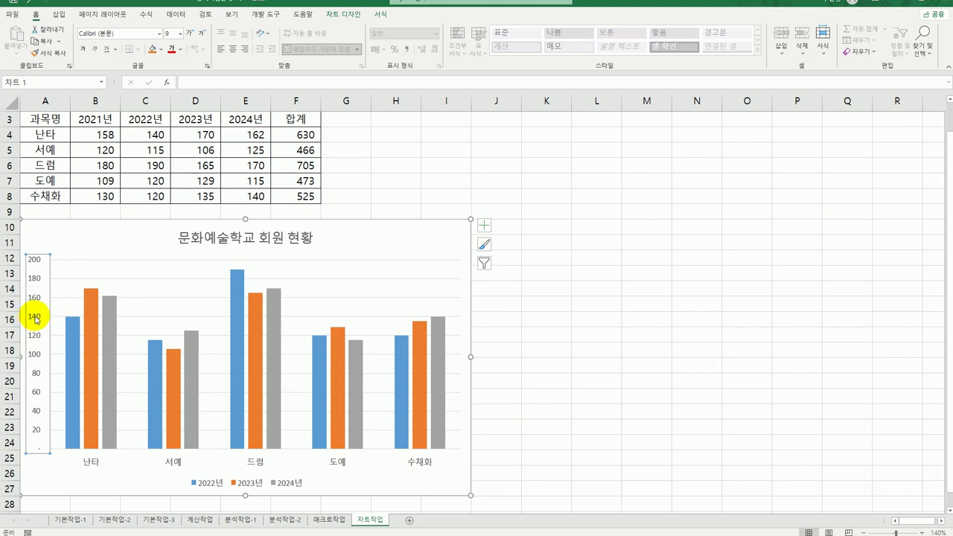
{"action": "right_click", "coordinate": [33, 319]}
{"action": "left_click", "coordinate": [91, 445]}
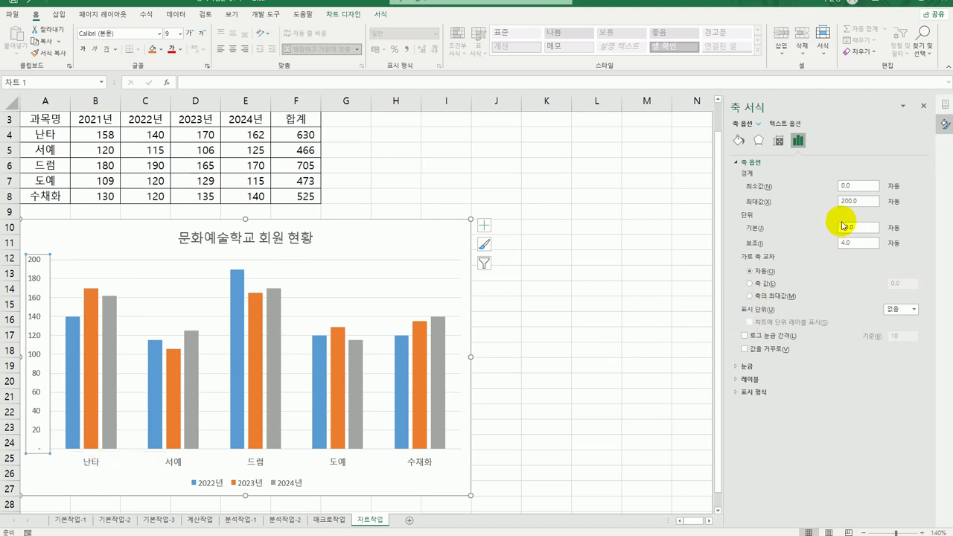
{"action": "double_click", "coordinate": [856, 201]}
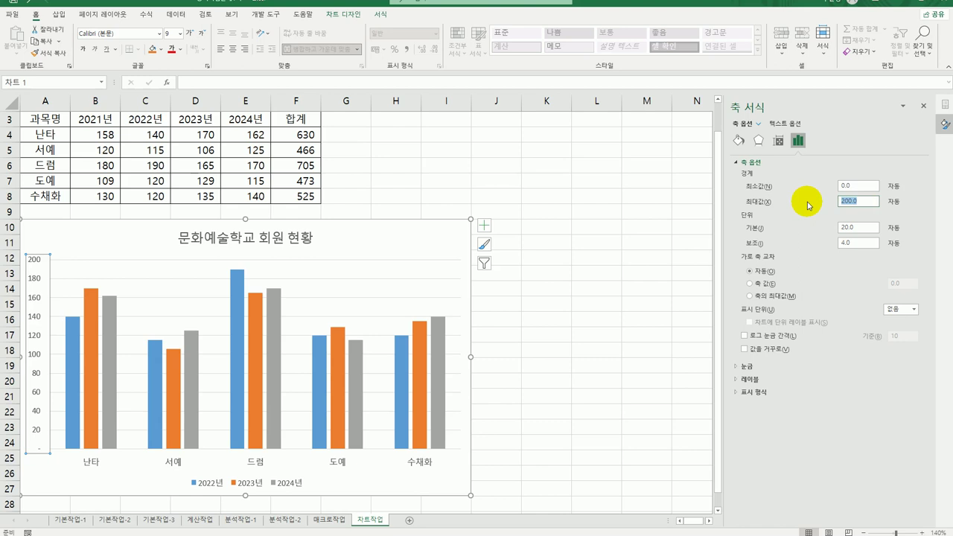
{"action": "type", "text": "200"}
{"action": "double_click", "coordinate": [854, 227]}
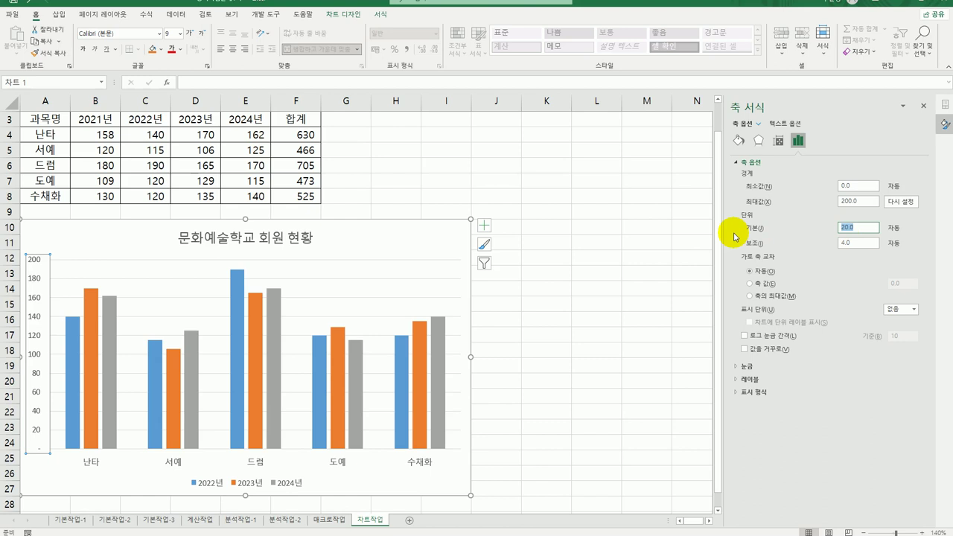
{"action": "type", "text": "40"}
{"action": "left_click", "coordinate": [445, 243]}
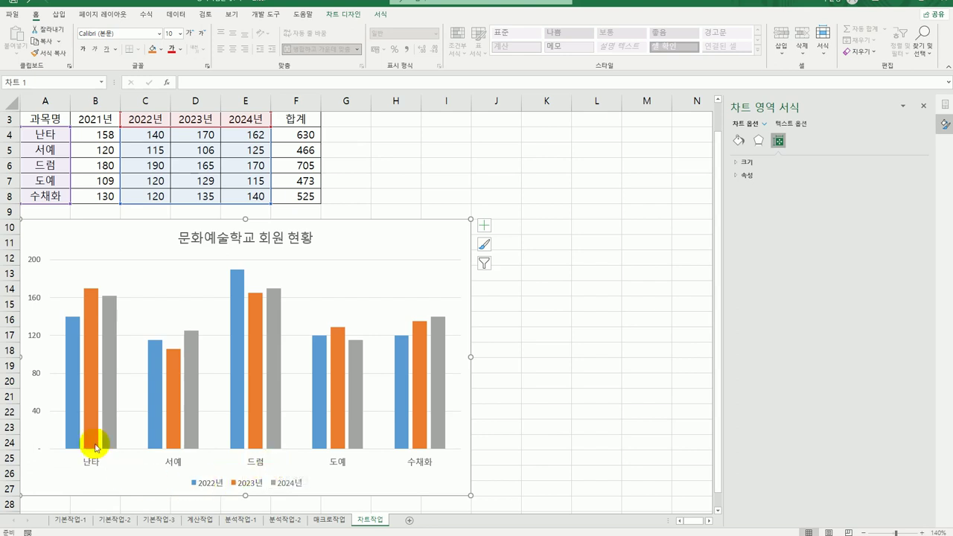
Add a data label to only the 수채화 bar of the 2022년 series
{"action": "mouse_move", "coordinate": [73, 396]}
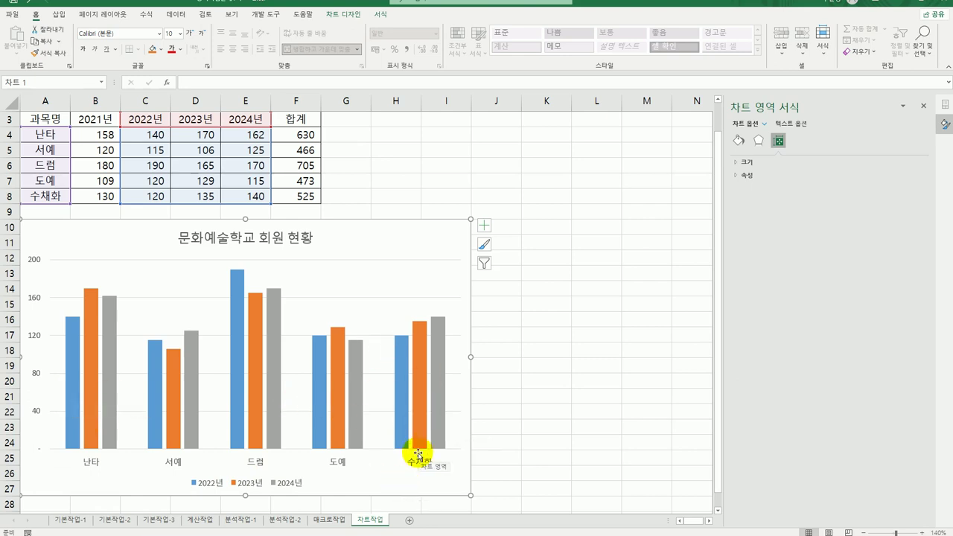
{"action": "mouse_move", "coordinate": [436, 426]}
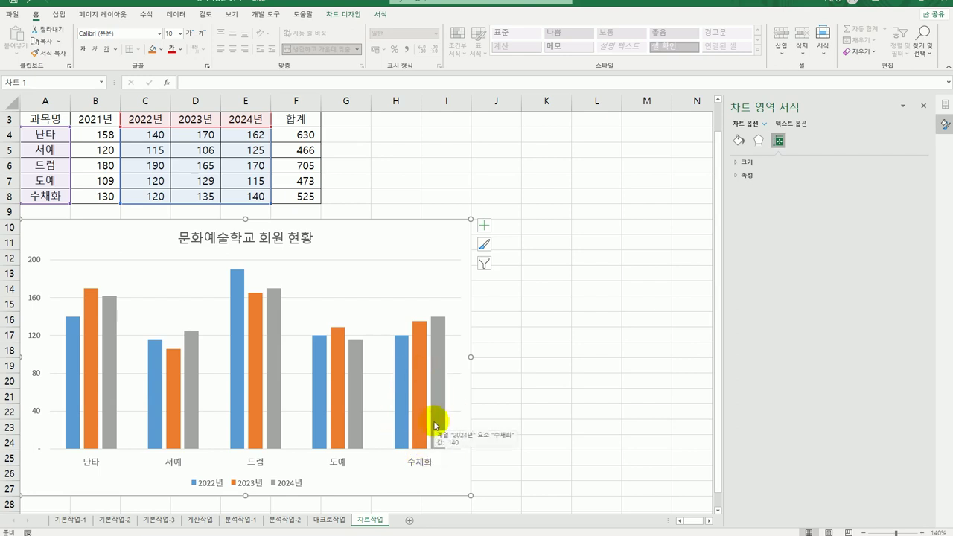
{"action": "left_click", "coordinate": [398, 368]}
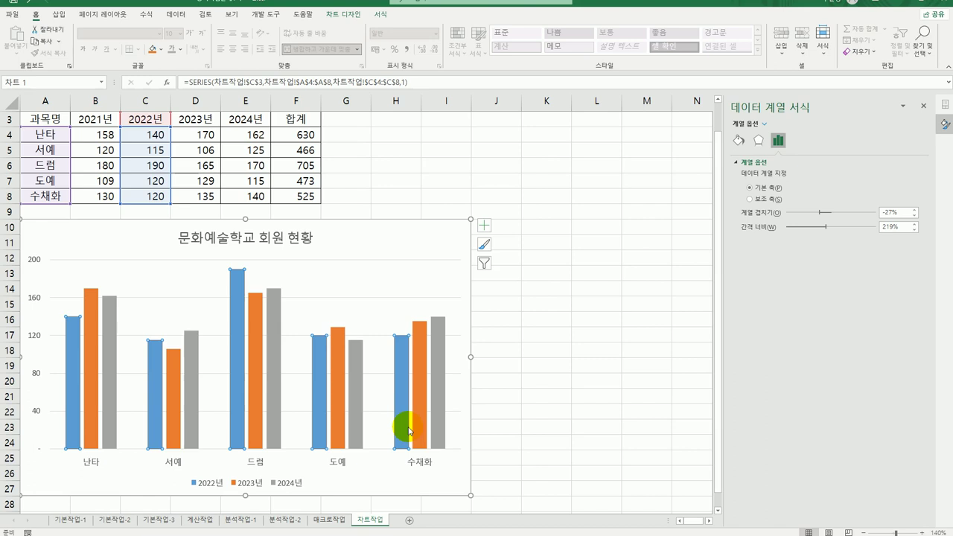
{"action": "left_click", "coordinate": [400, 365]}
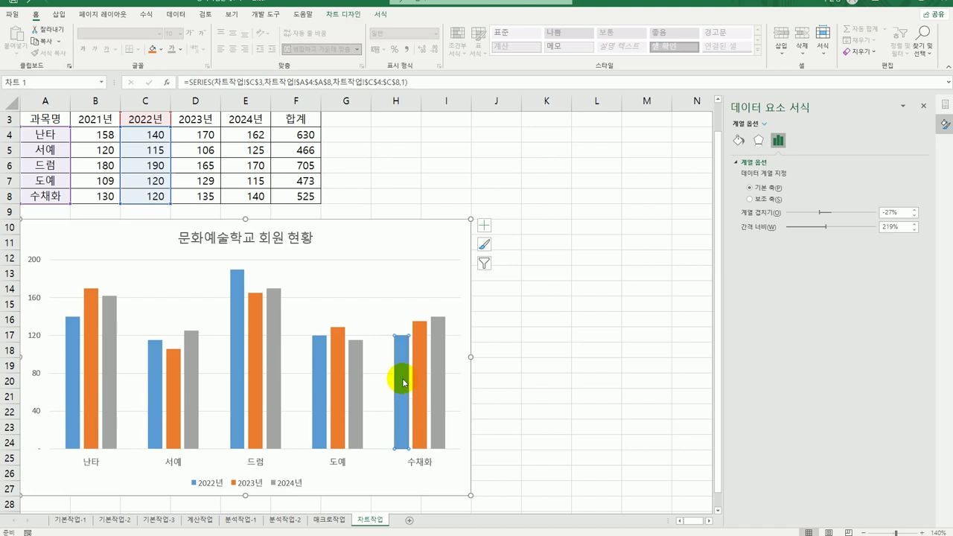
{"action": "right_click", "coordinate": [403, 383]}
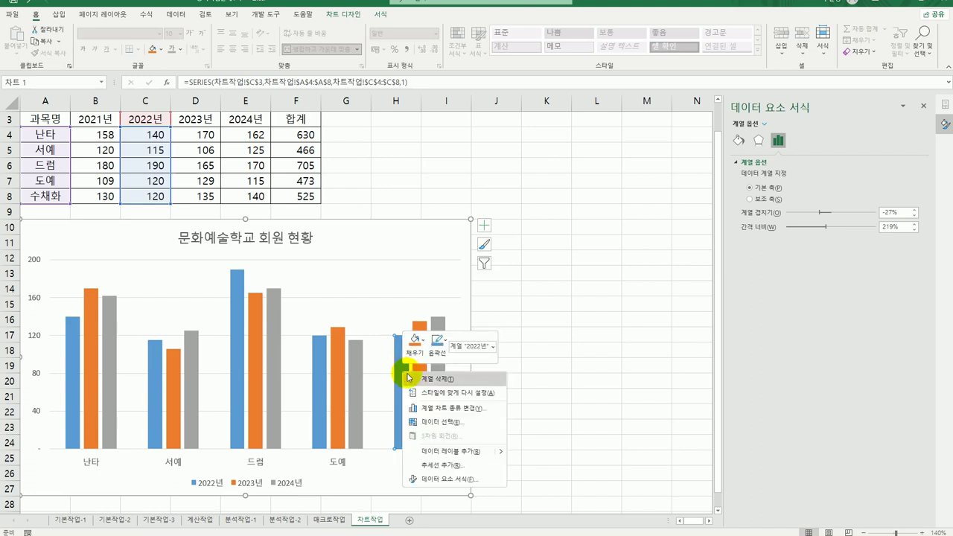
{"action": "left_click", "coordinate": [462, 452]}
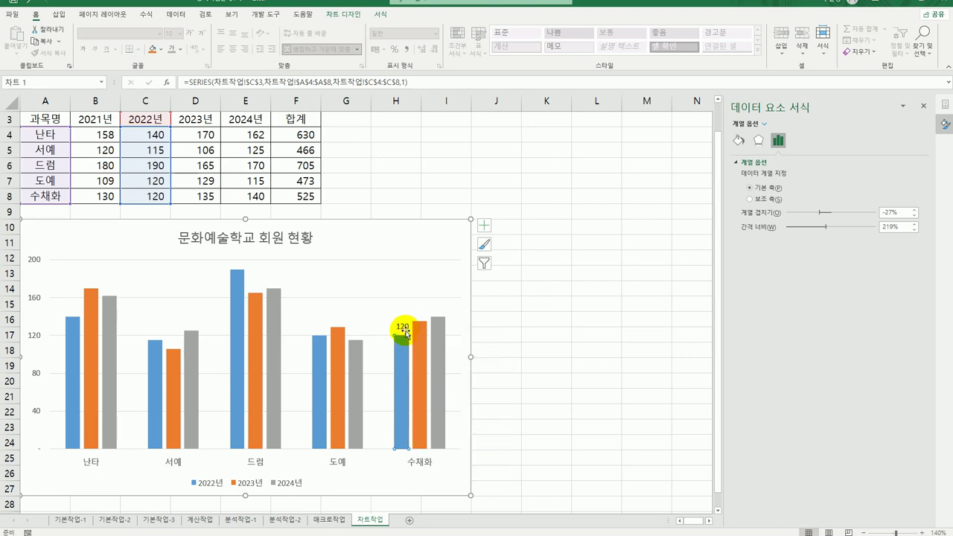
Add a data label to only the 수채화 bar of the 2023년 series
{"action": "left_click", "coordinate": [425, 360]}
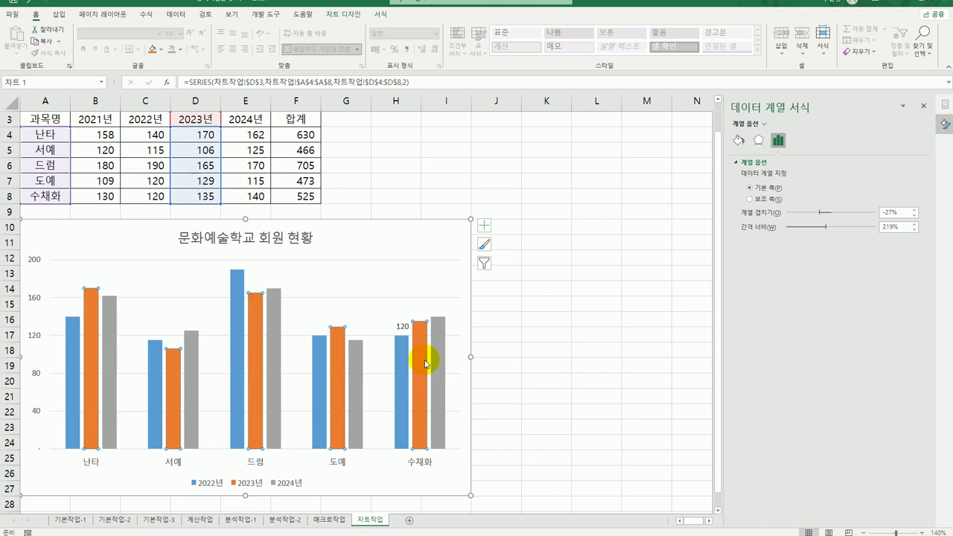
{"action": "left_click", "coordinate": [423, 357]}
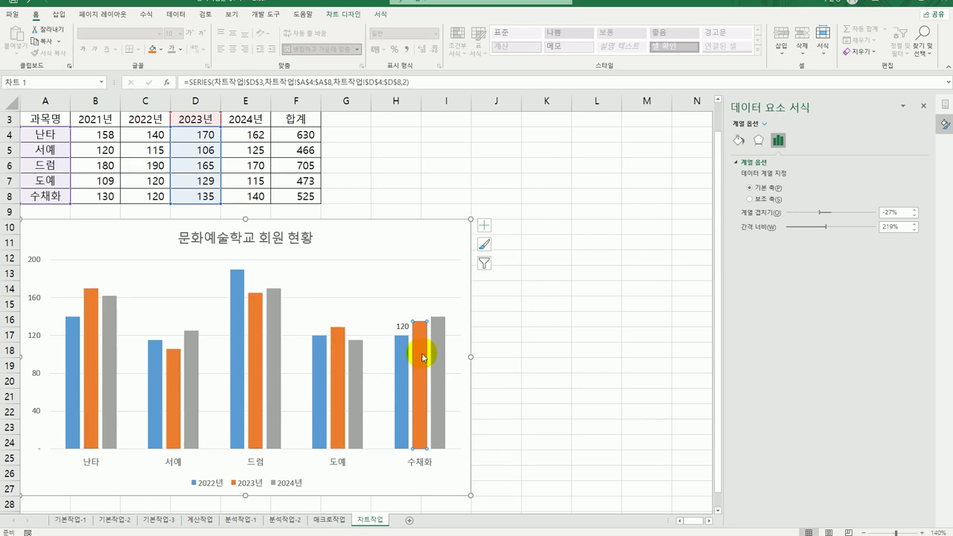
{"action": "right_click", "coordinate": [422, 357]}
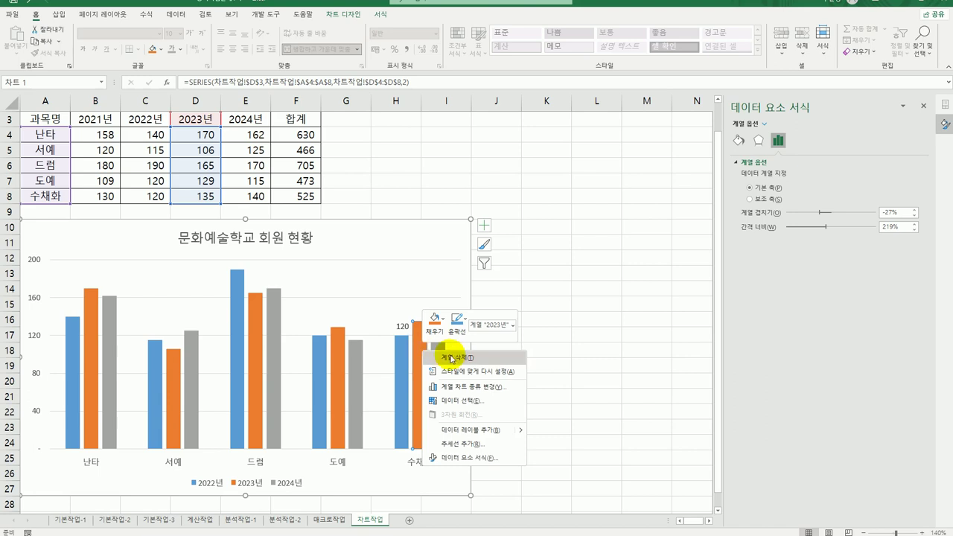
{"action": "left_click", "coordinate": [467, 430]}
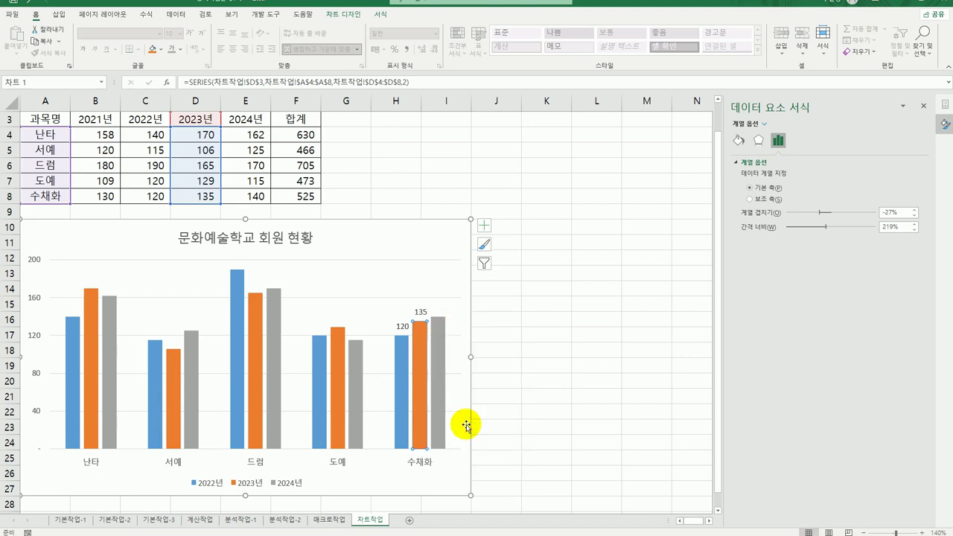
Add a data label to only the 수채화 bar of the 2024년 series
{"action": "left_click", "coordinate": [440, 391]}
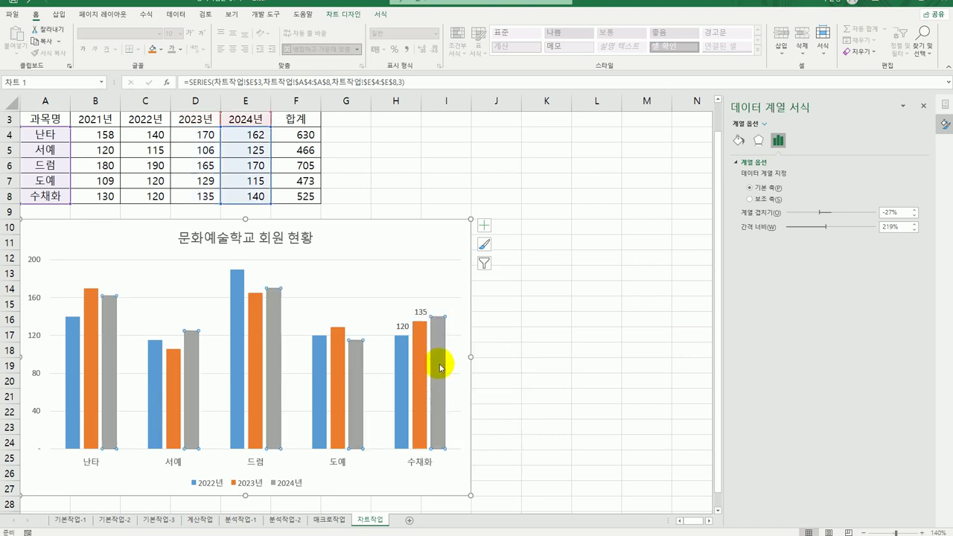
{"action": "left_click", "coordinate": [441, 357]}
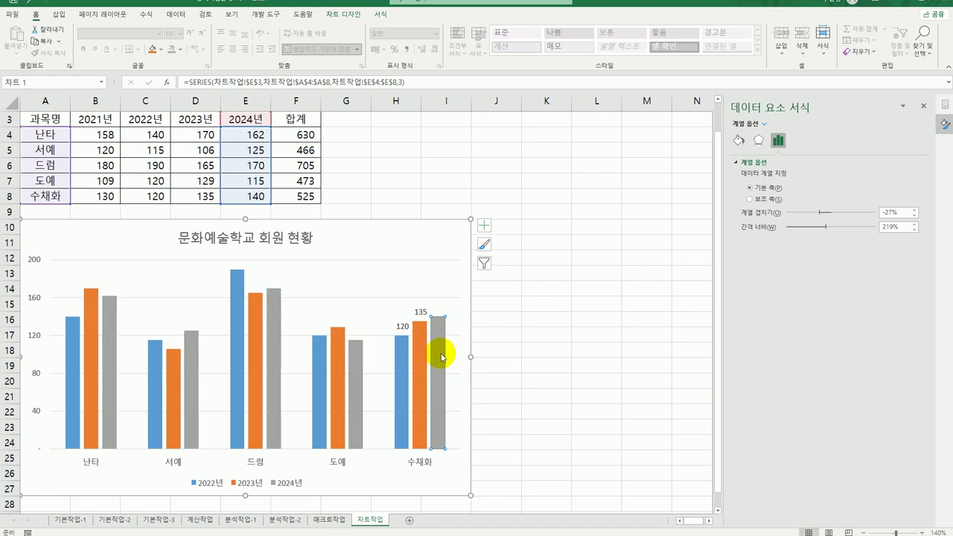
{"action": "right_click", "coordinate": [442, 357]}
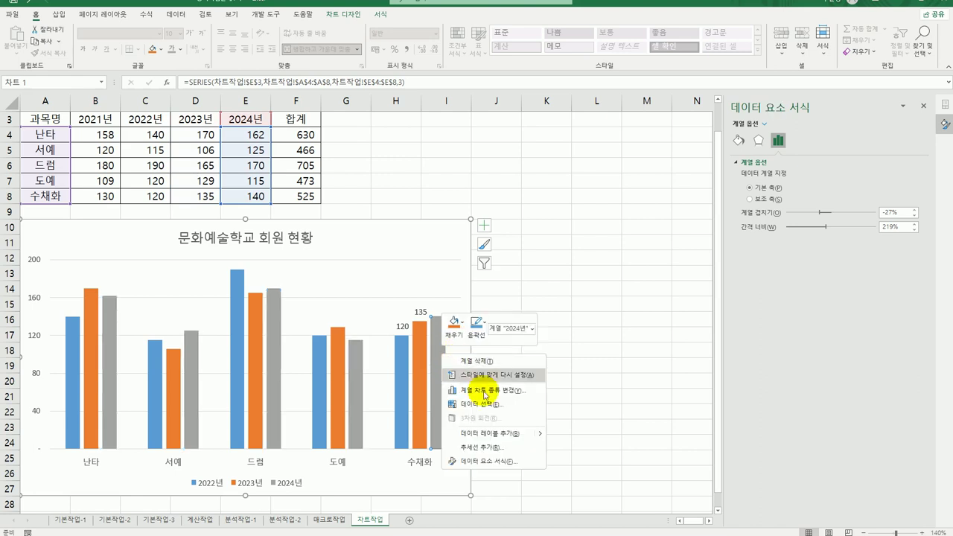
{"action": "left_click", "coordinate": [483, 435]}
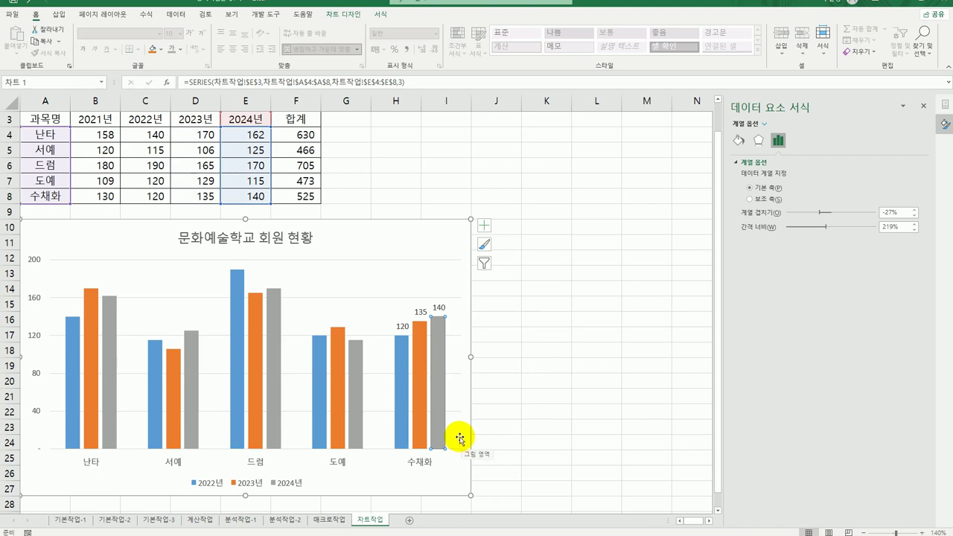
Place the chart legend at 위쪽 and apply the shape style 미세 효과 - 황금색, 강조 4 to it
{"action": "left_click", "coordinate": [295, 491]}
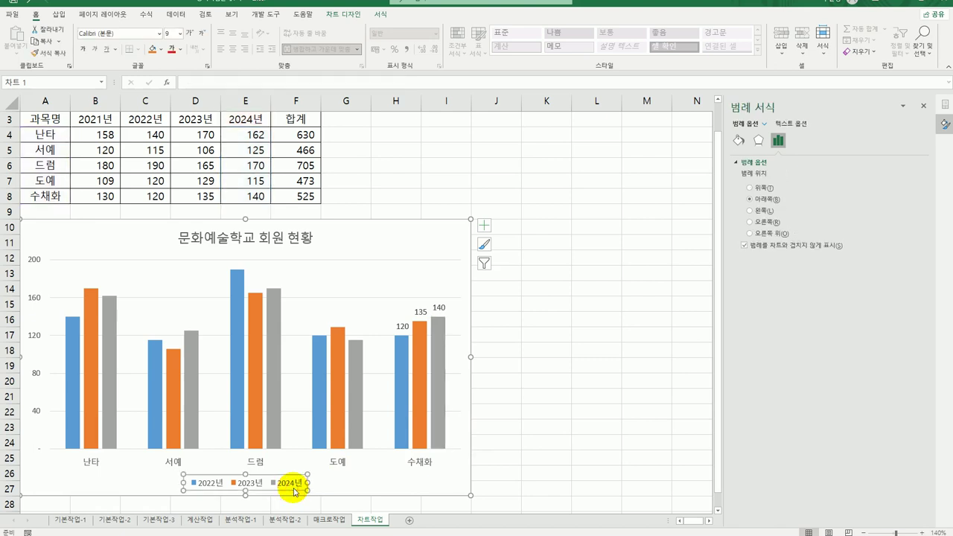
{"action": "left_click", "coordinate": [767, 188]}
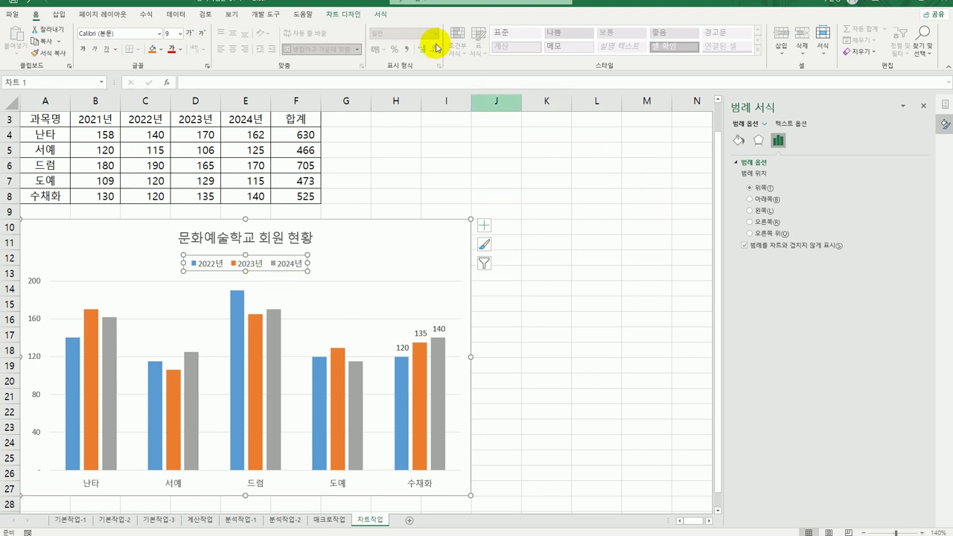
{"action": "left_click", "coordinate": [386, 22]}
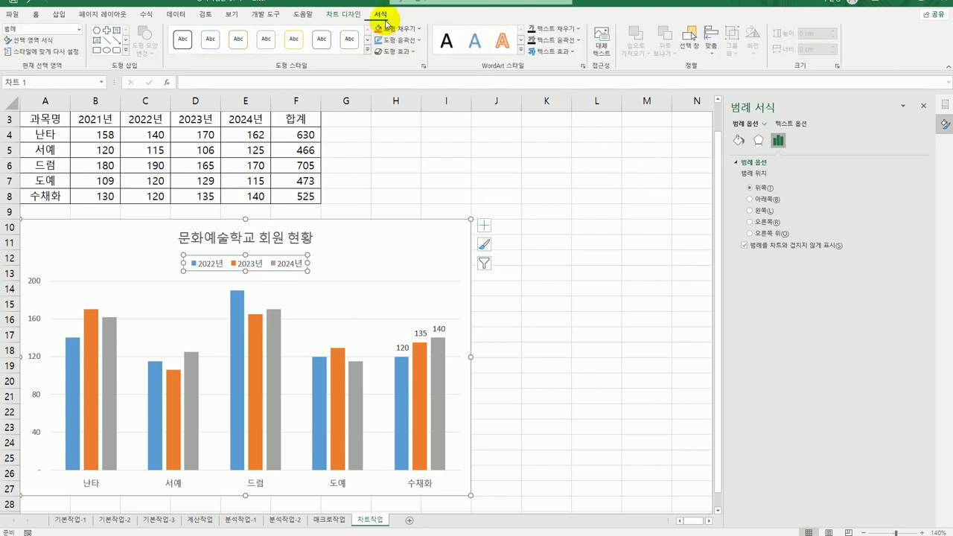
{"action": "left_click", "coordinate": [364, 53]}
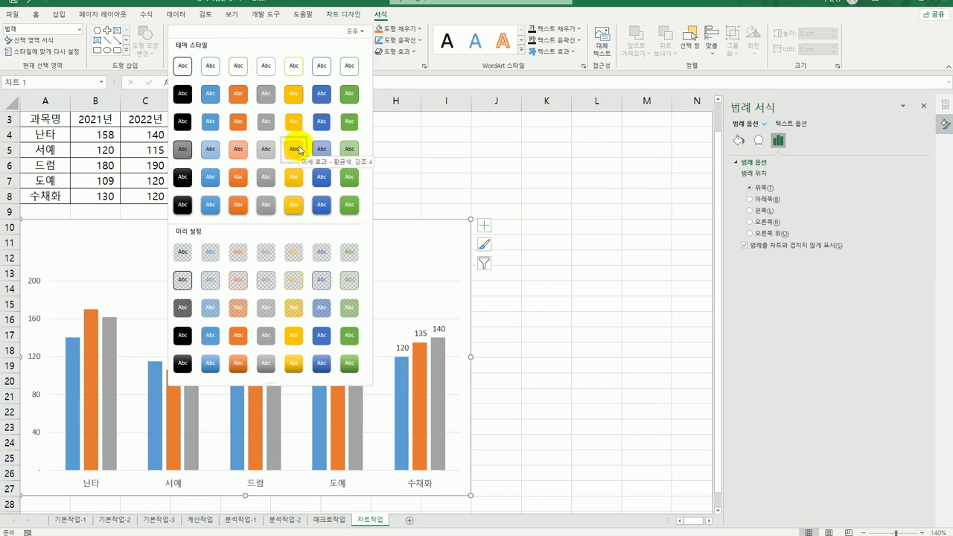
{"action": "left_click", "coordinate": [300, 149]}
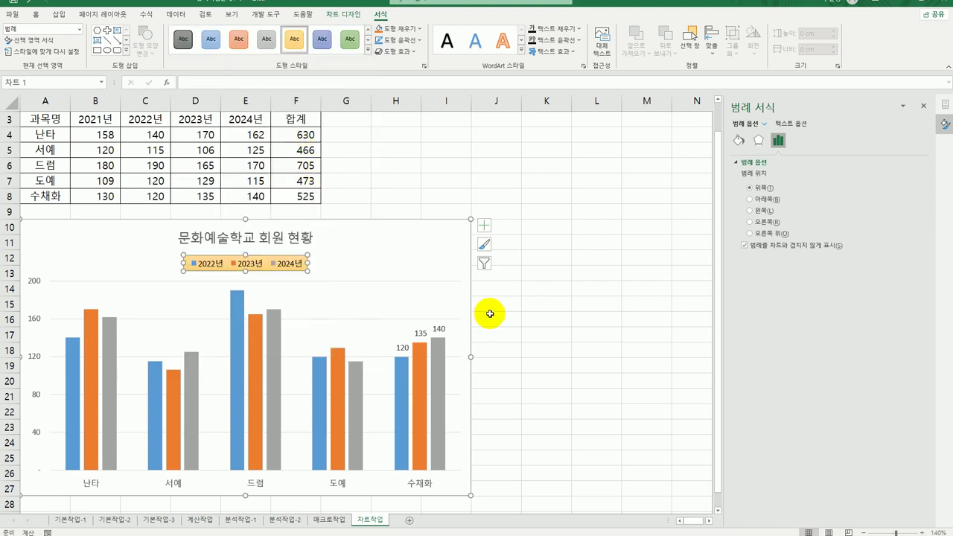
Give the chart area's border rounded corners (둥근 모서리)
{"action": "left_click", "coordinate": [411, 251]}
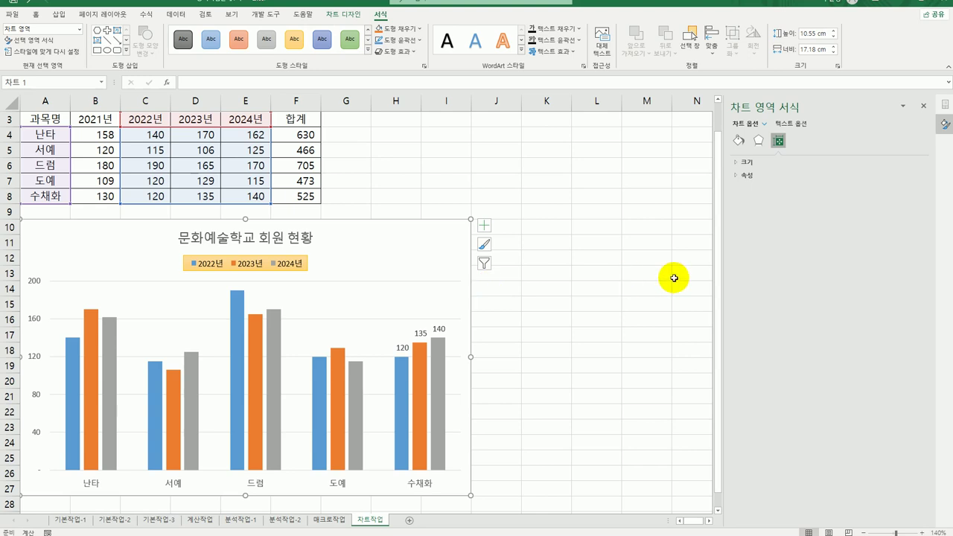
{"action": "left_click", "coordinate": [738, 142]}
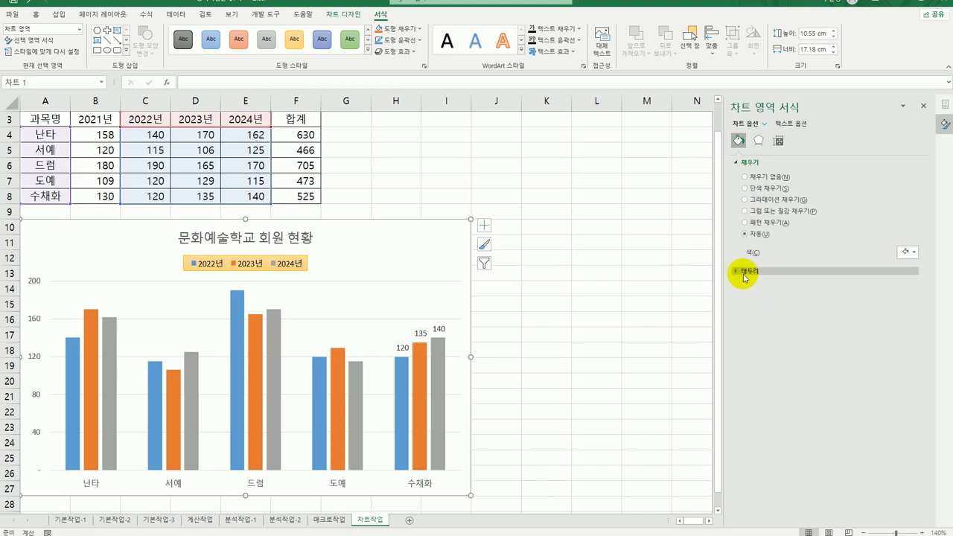
{"action": "left_click", "coordinate": [745, 272]}
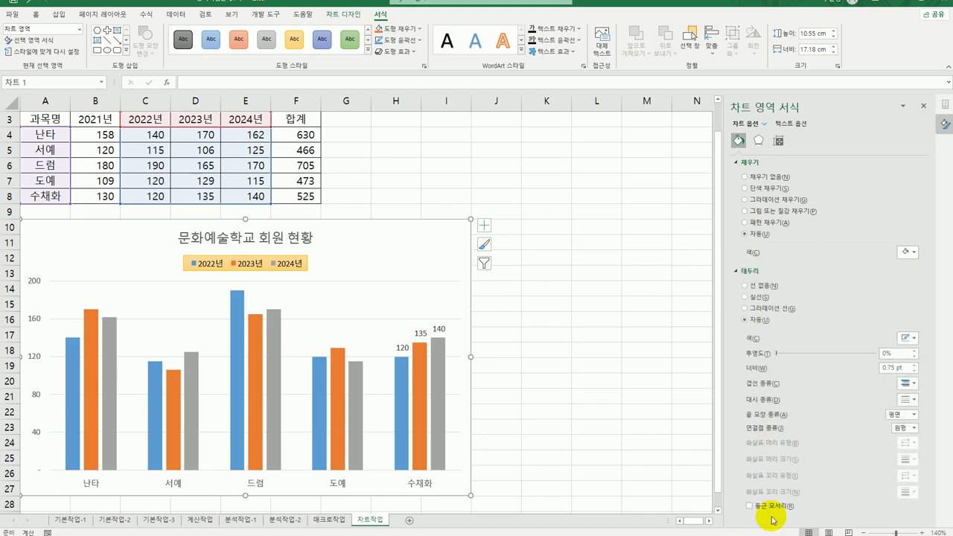
{"action": "left_click", "coordinate": [772, 507]}
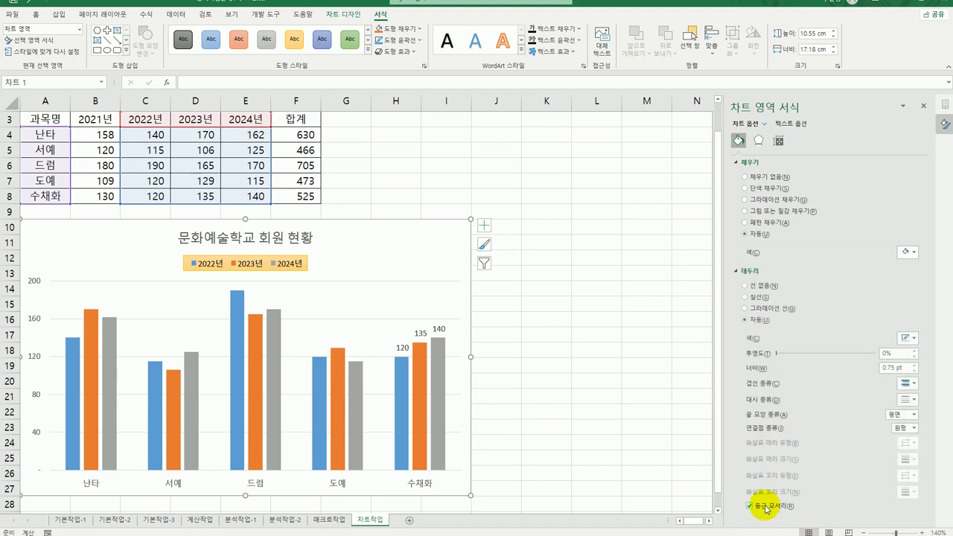
Apply the centre preset of the inner (안쪽) shadows to the chart area and deselect the chart
{"action": "left_click", "coordinate": [758, 140]}
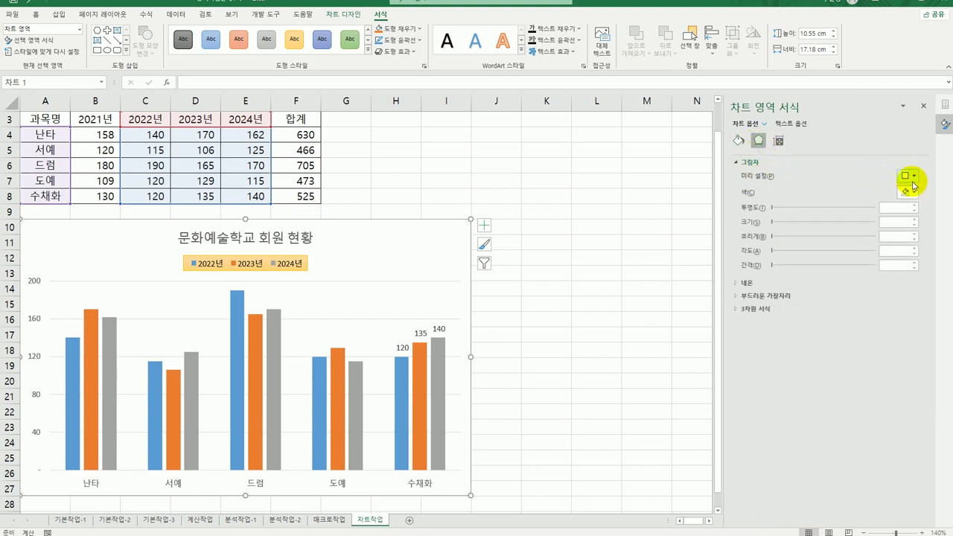
{"action": "left_click", "coordinate": [911, 177]}
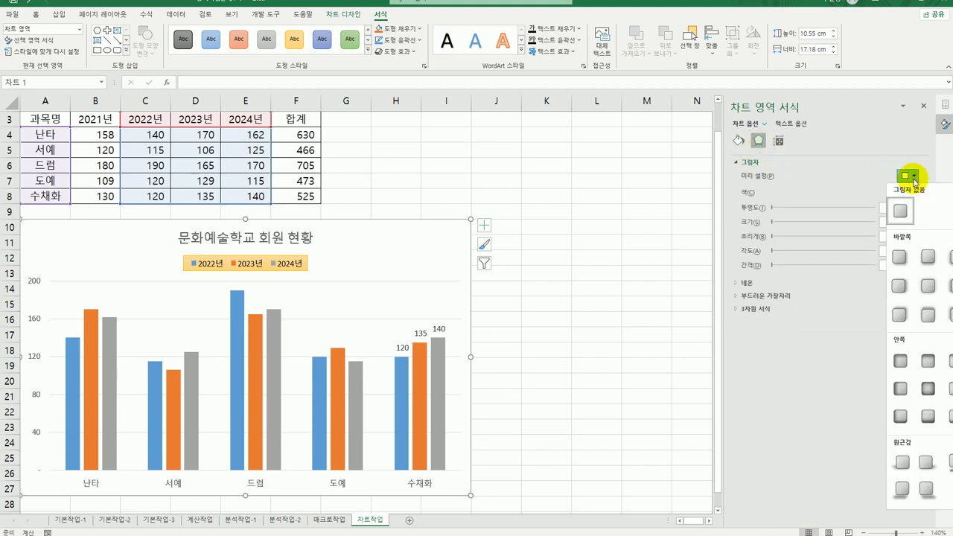
{"action": "left_click", "coordinate": [927, 390]}
{"action": "left_click", "coordinate": [638, 463]}
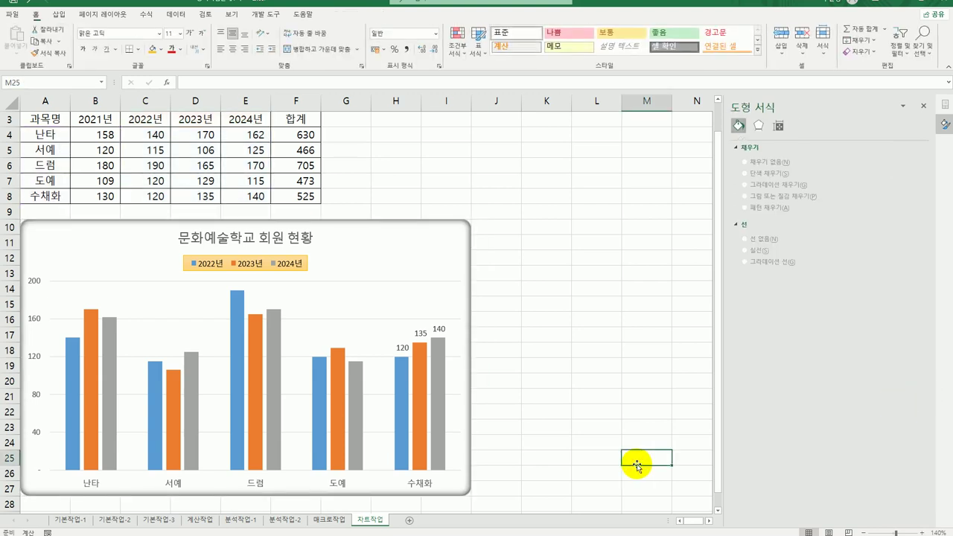